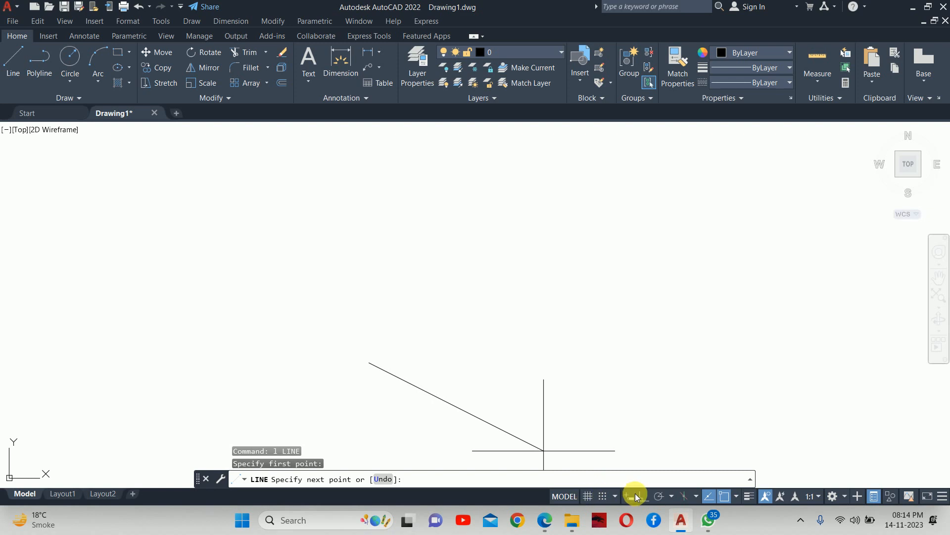
- Turn on Ortho mode and finish the base as a horizontal line 300 units long
click(637, 495)
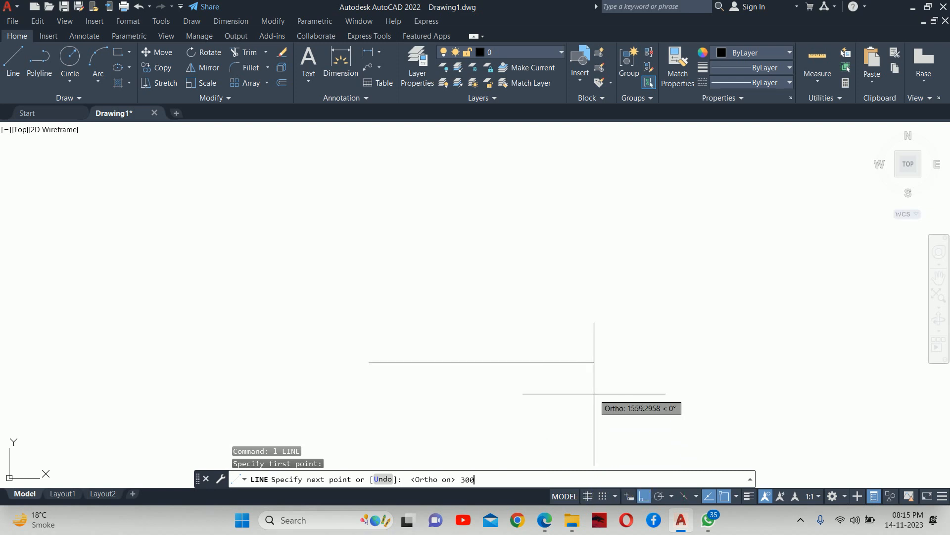
key(Return)
key(Escape)
key(Escape)
scroll(396, 366, up, 4)
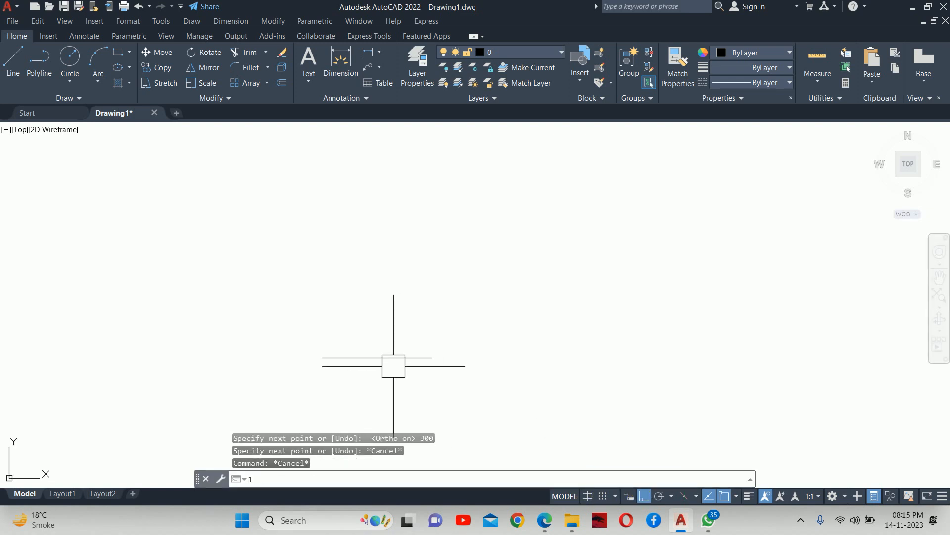
- Draw a vertical line 200 units upward from the midpoint of the base line
text(l)
key(Return)
click(377, 357)
text(200)
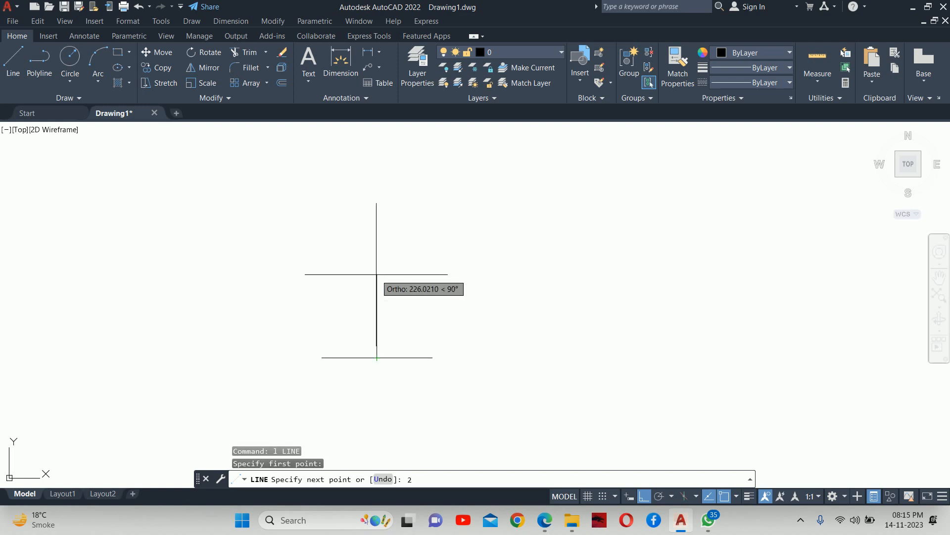
key(Return)
key(Escape)
key(Escape)
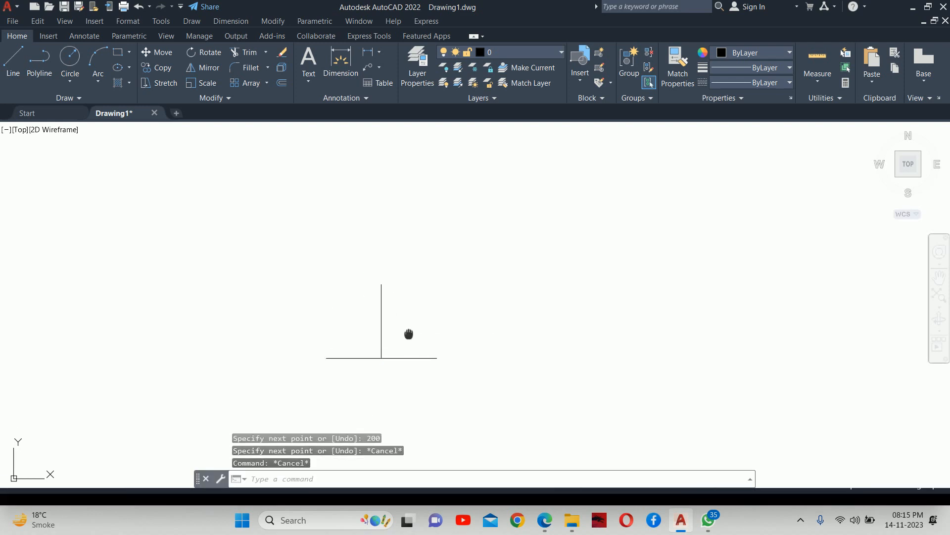
- Offset the base line 15 units upward
text(o)
key(Return)
text(15)
key(Return)
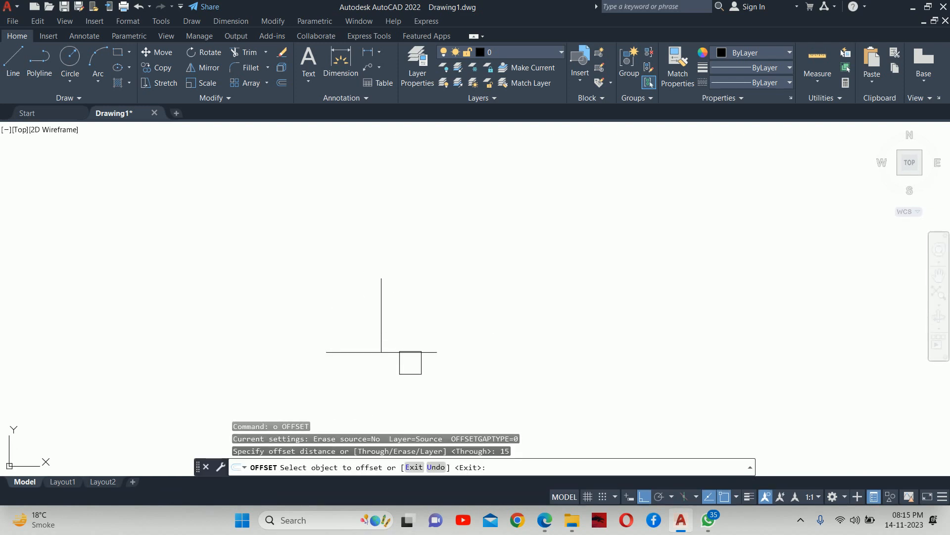
click(409, 352)
click(406, 300)
key(Escape)
key(Escape)
key(Escape)
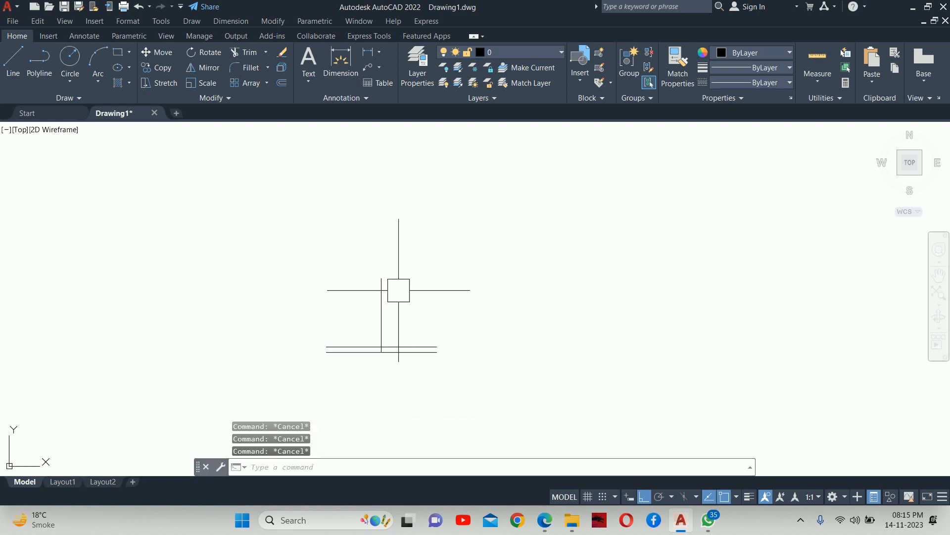
- Draw a separate horizontal line 100 units long above the base, checking the top diameter in the reference PDF
text(1)
key(Return)
click(443, 242)
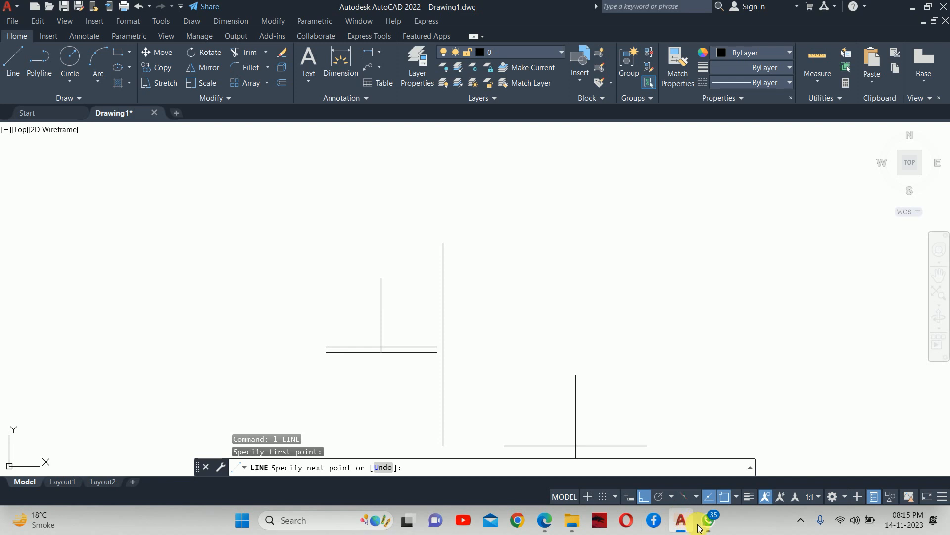
click(545, 519)
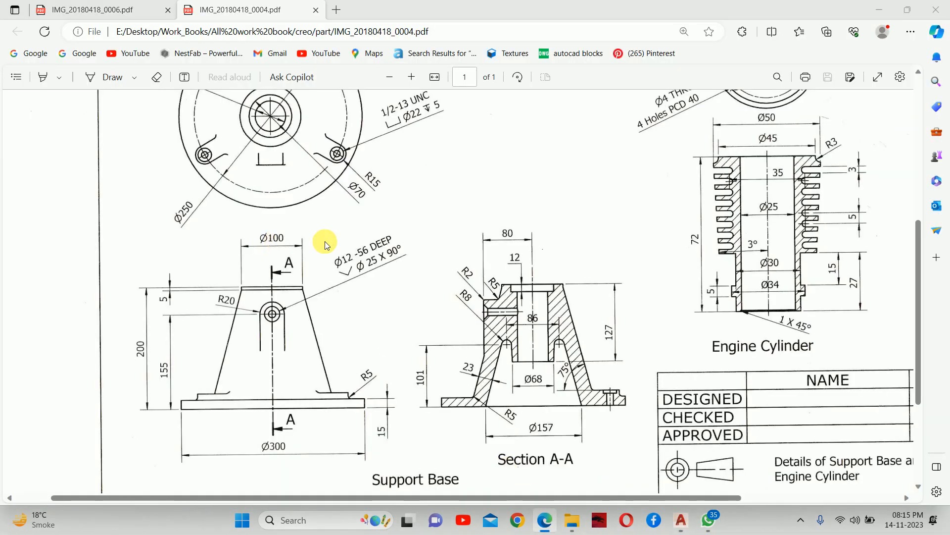
key(alt+Tab)
text(100)
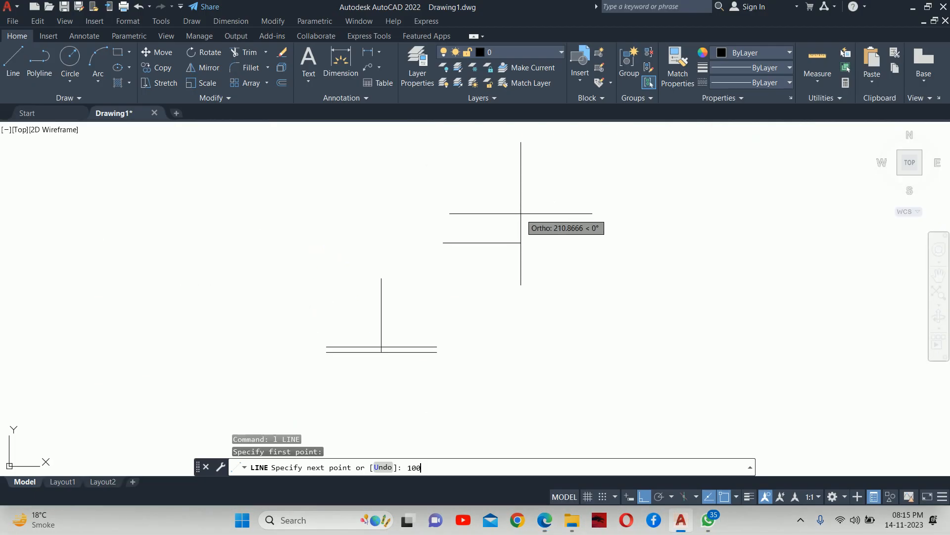
key(Return)
key(Escape)
- Move the 100-unit line by its midpoint onto the upper end of the vertical centre line
text(m)
key(Return)
click(482, 237)
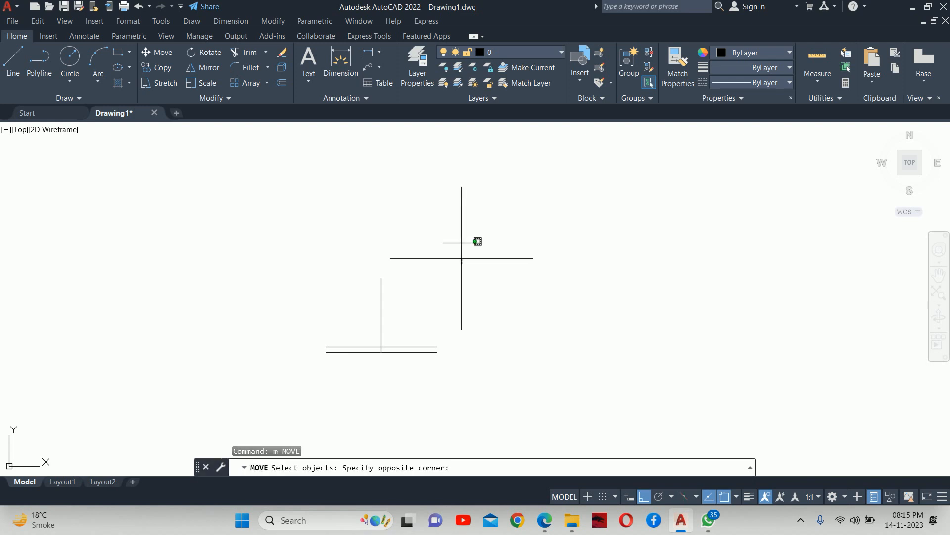
click(466, 248)
key(Return)
click(461, 243)
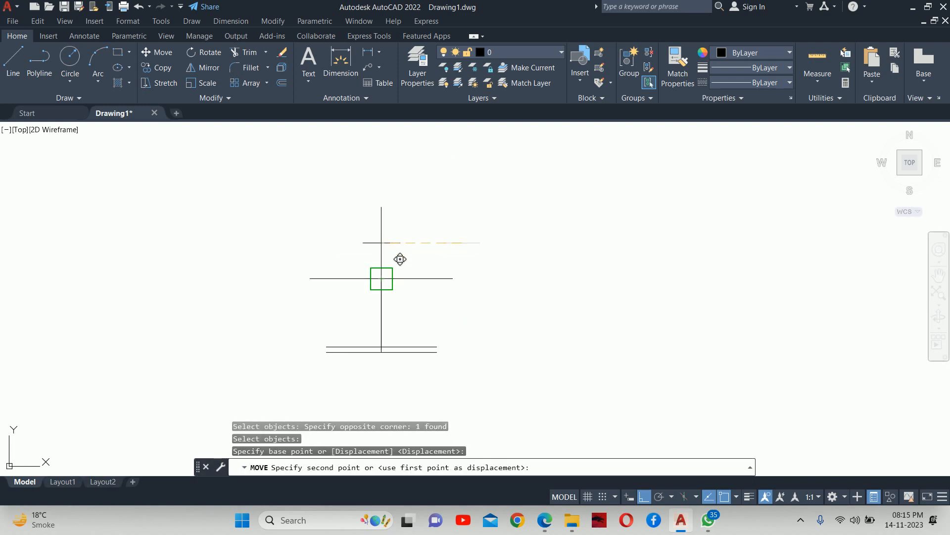
click(407, 275)
key(Escape)
key(Escape)
- Offset the top horizontal line 5 units downward, undoing a first offset placed on the wrong side
text(o)
key(Return)
text(5)
key(Return)
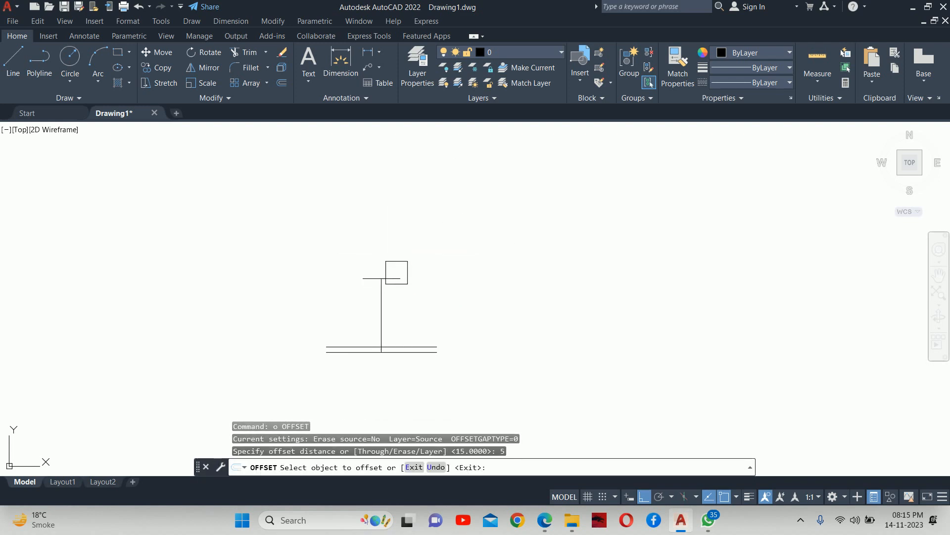
click(396, 276)
click(400, 273)
key(ctrl+z)
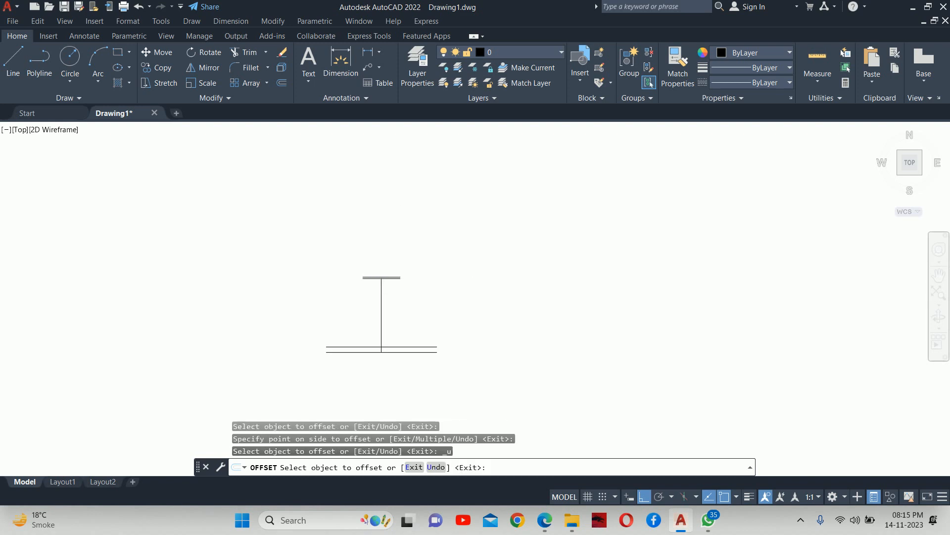
scroll(397, 279, up, 5)
click(393, 277)
click(391, 326)
key(Escape)
key(Escape)
middle_drag(392, 302, 417, 210)
scroll(392, 302, down, 2)
key(Escape)
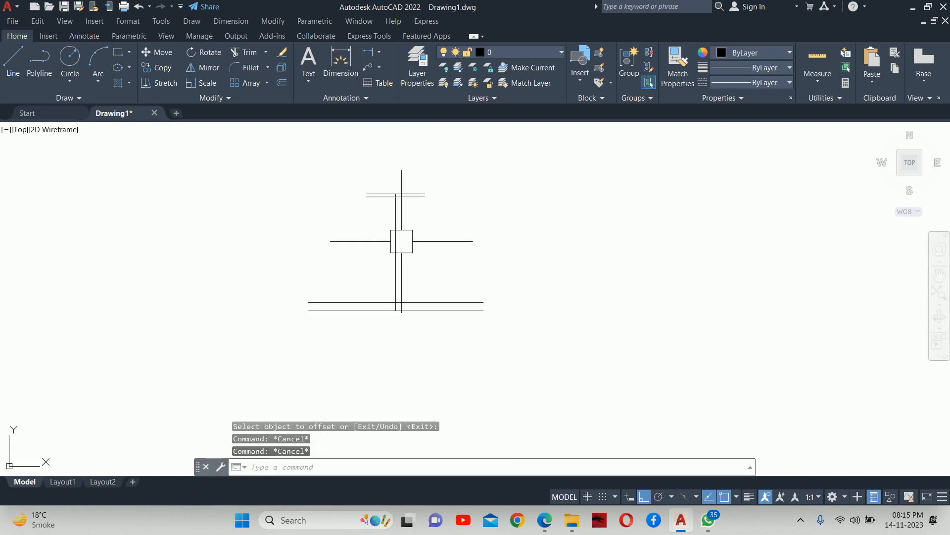
key(Escape)
middle_drag(391, 246, 393, 253)
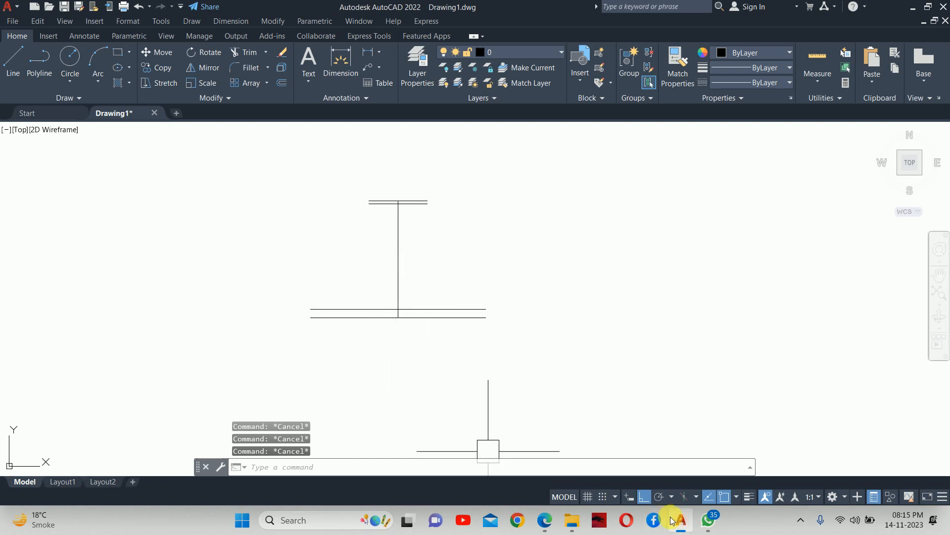
- Check the bottom opening diameter in the reference PDF and offset the centre line 157/2 to both sides
click(545, 520)
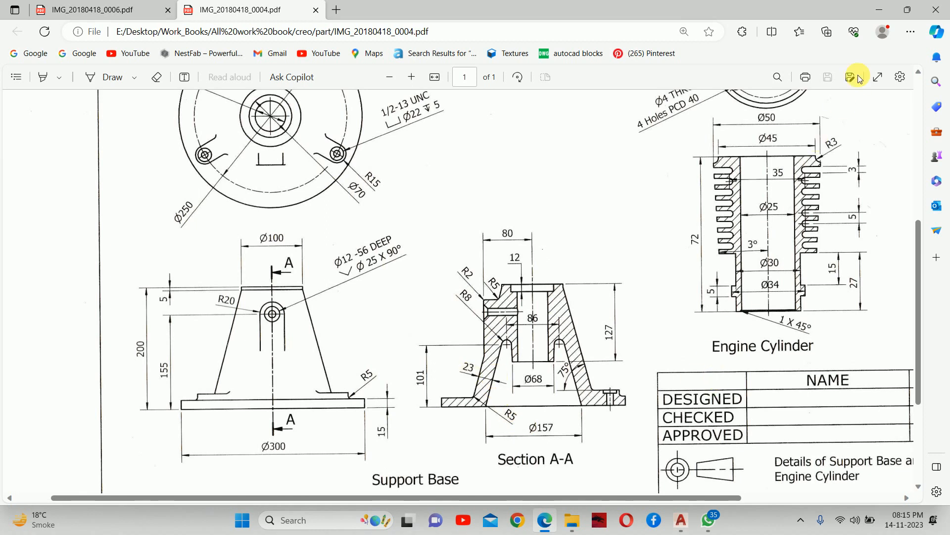
click(877, 13)
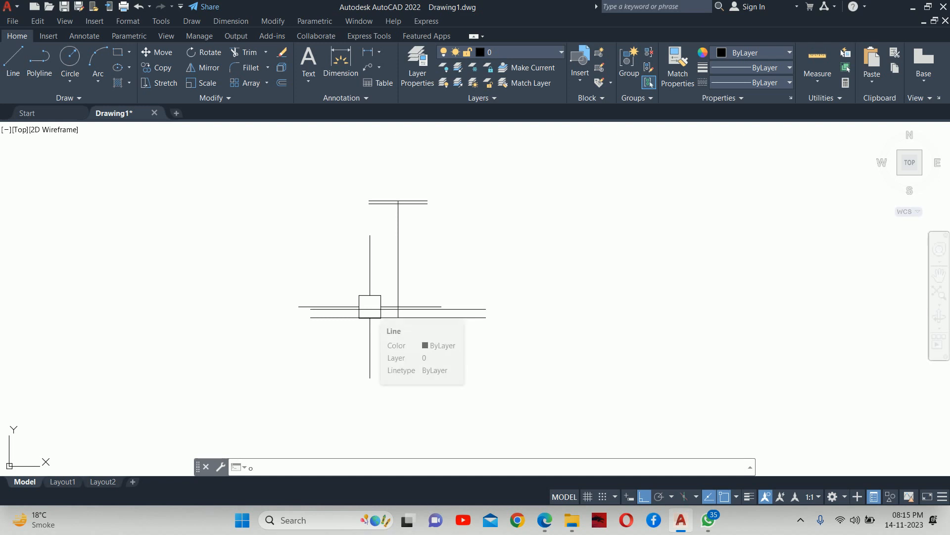
key(Return)
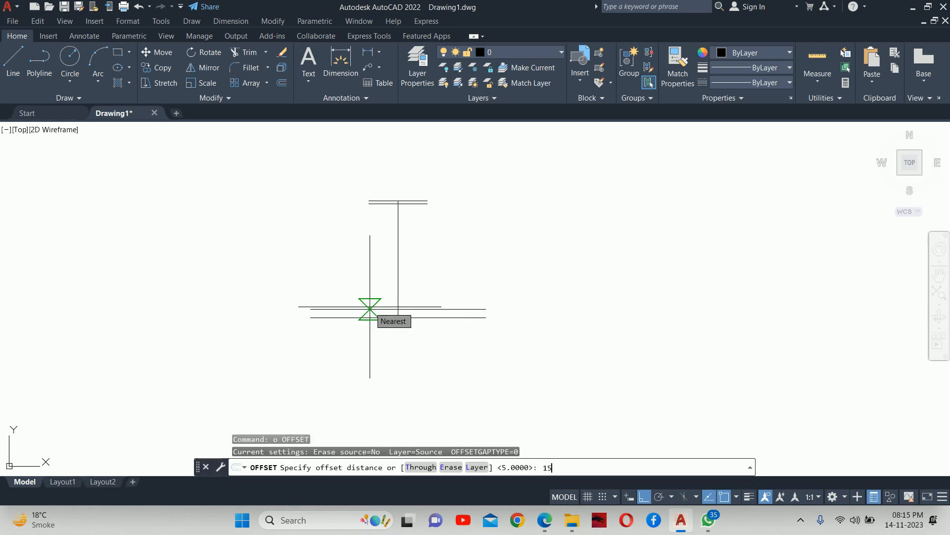
text(157/2)
key(Return)
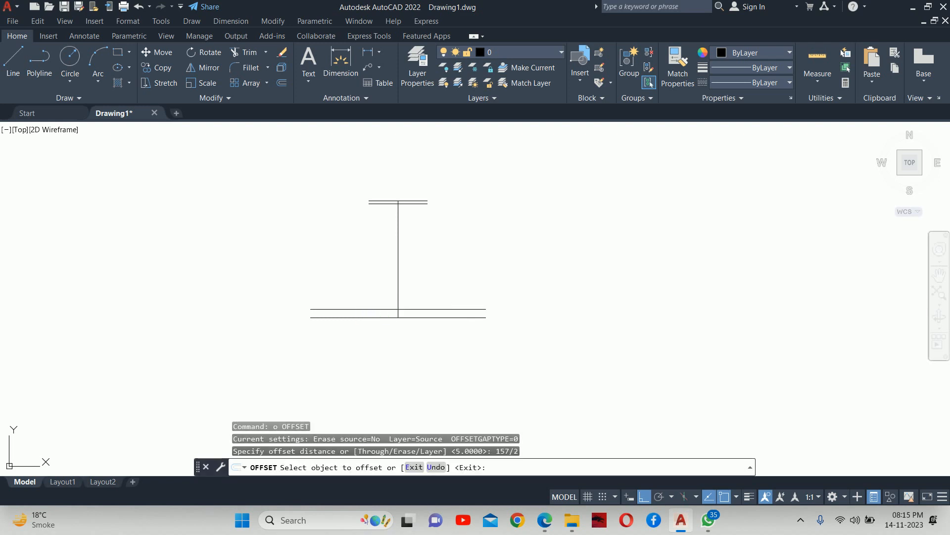
click(398, 256)
click(343, 261)
click(398, 267)
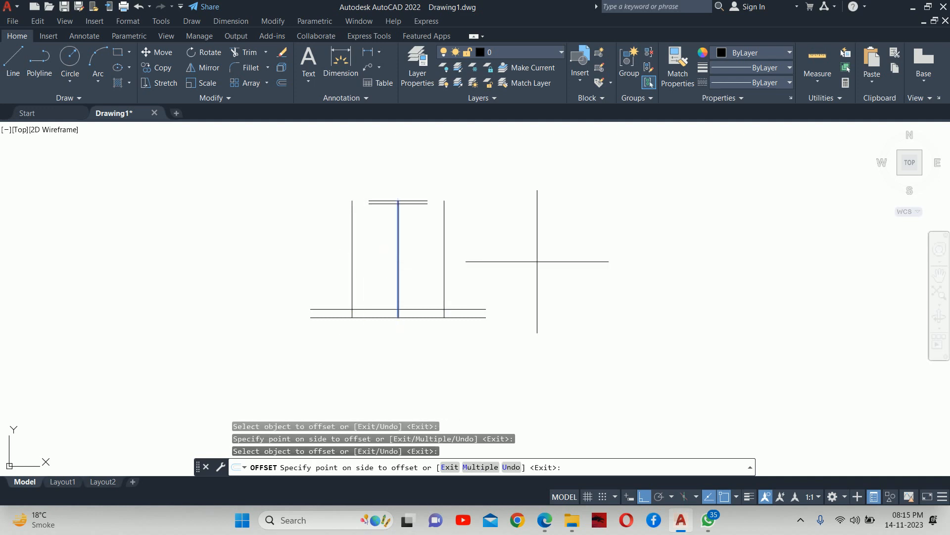
click(536, 262)
key(Return)
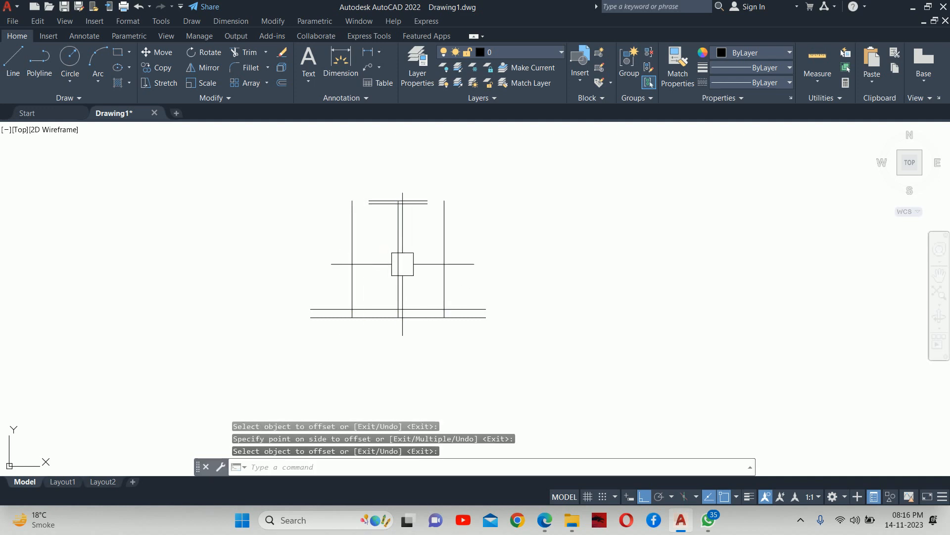
- Offset each of the two side vertical lines 23 units outward
key(Return)
text(23)
key(Return)
click(352, 264)
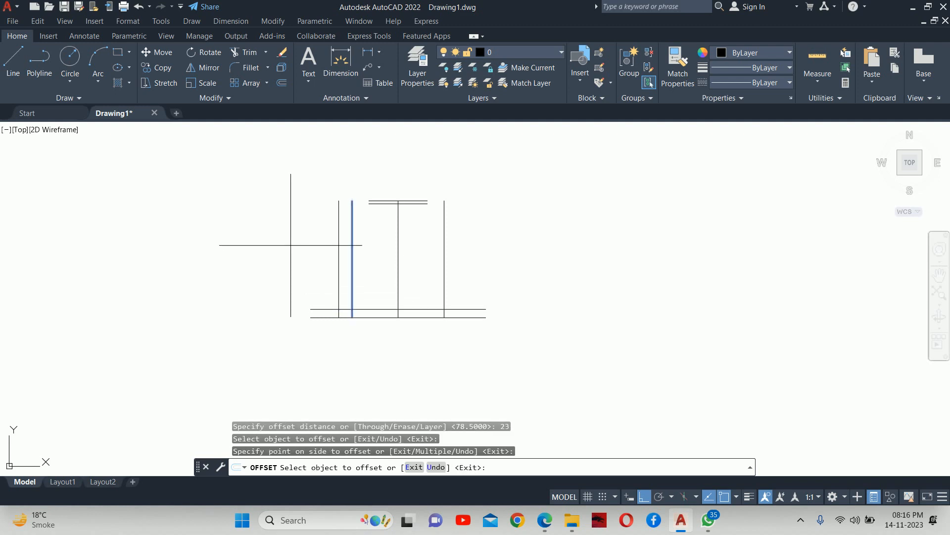
click(292, 245)
click(444, 261)
click(532, 259)
key(Escape)
key(Escape)
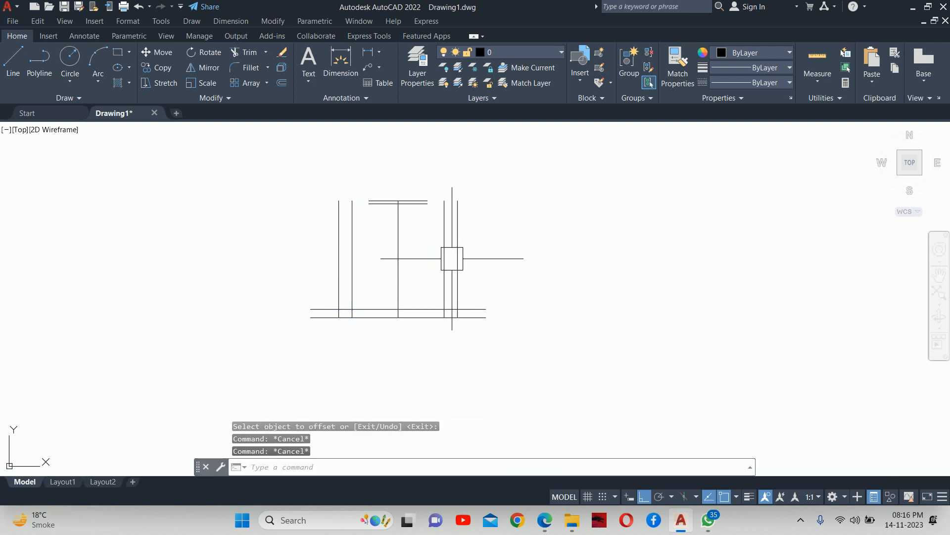
- Delete the two inner side vertical lines, keeping the centre line and the outermost ones
click(444, 259)
click(352, 260)
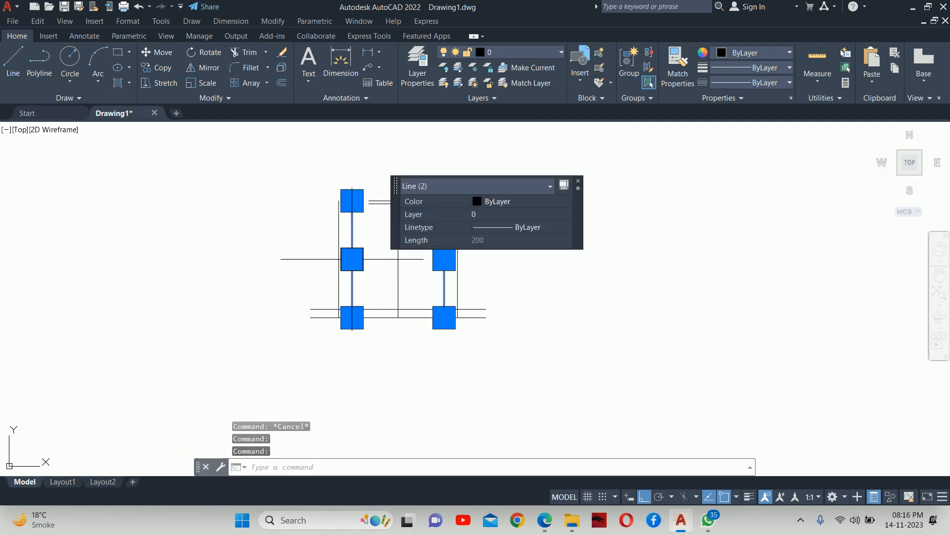
key(Delete)
- Draw the left sloping side from the foot of the left vertical line to the left end of the lower top line
text(l)
key(Return)
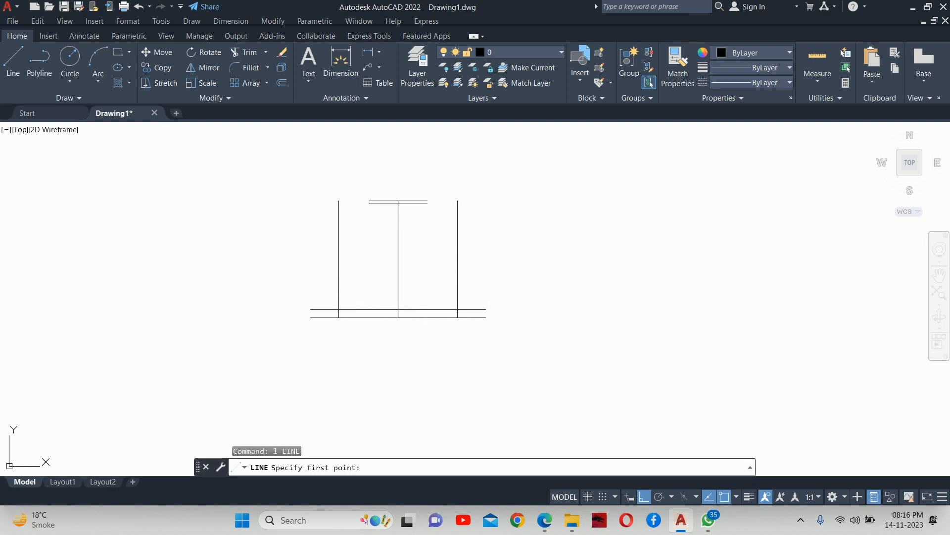
click(338, 317)
scroll(375, 208, up, 5)
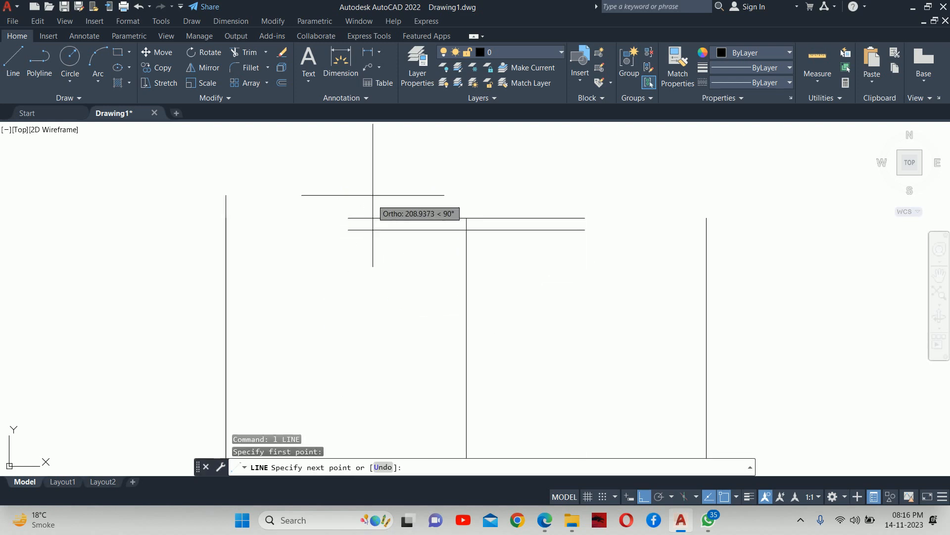
click(346, 230)
key(Escape)
key(Escape)
scroll(435, 258, down, 4)
- Draw the right sloping side from the right end of the lower top line to the foot of the right vertical line
key(Return)
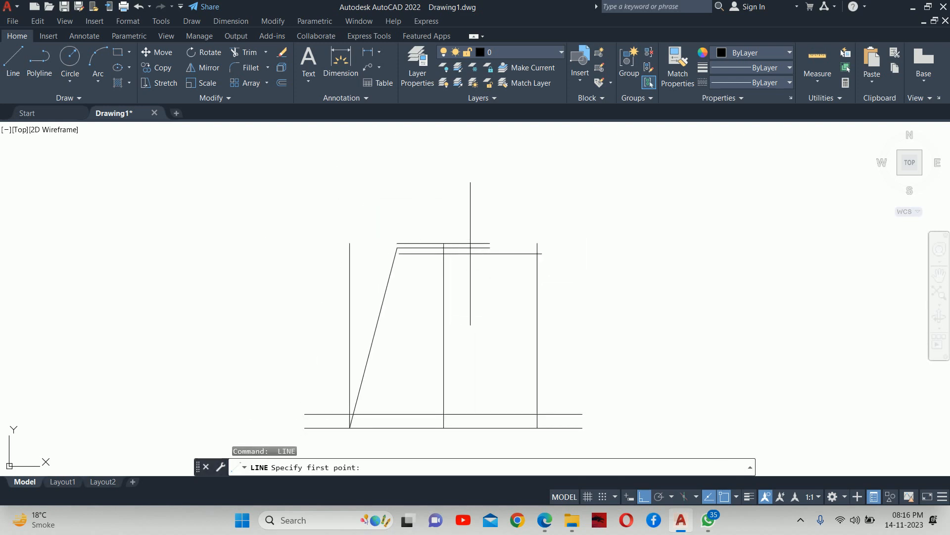
click(490, 248)
click(536, 414)
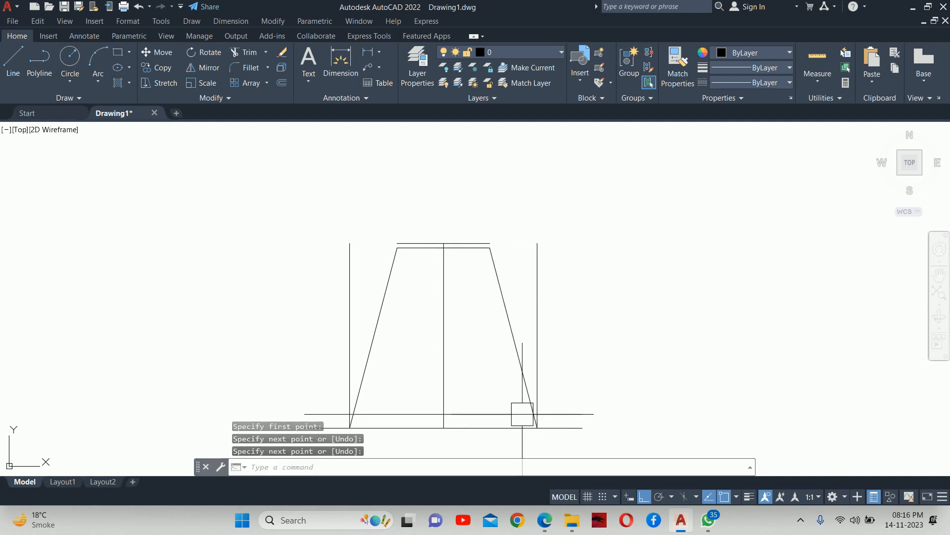
key(Escape)
- Delete the two outer vertical construction lines beside the sloping sides
click(537, 421)
click(349, 285)
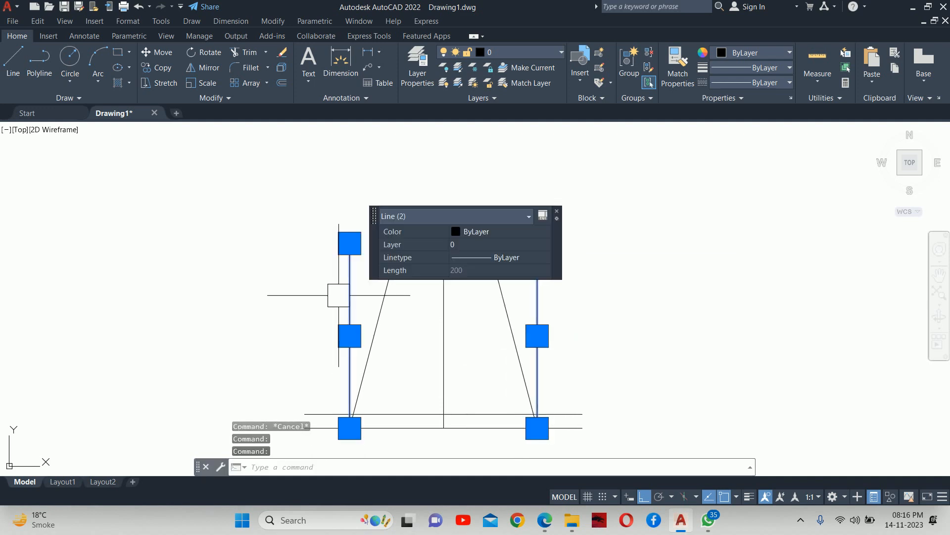
key(Delete)
scroll(380, 317, down, 3)
key(Escape)
key(Escape)
scroll(358, 319, up, 2)
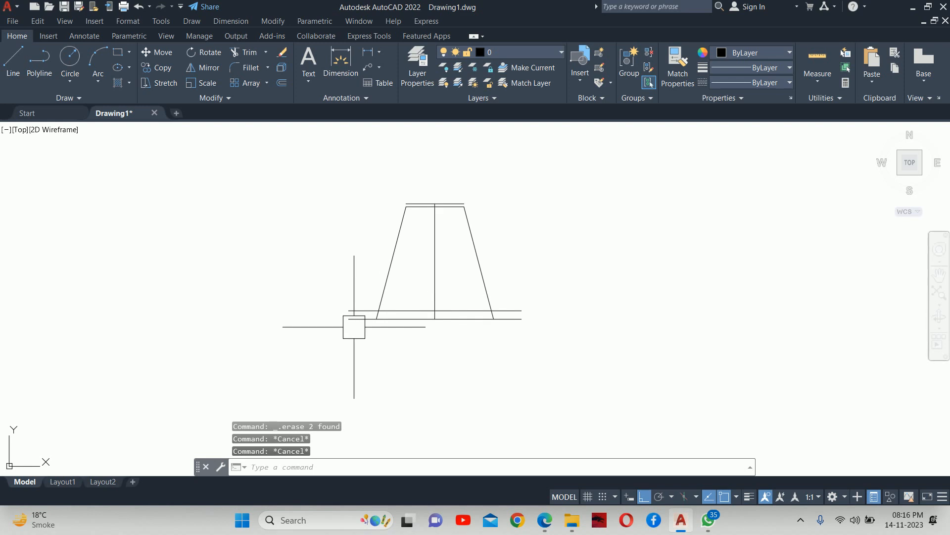
- Close the left and right ends of the base plate with short vertical lines between its two horizontal lines
text(l)
key(Return)
click(349, 310)
click(349, 319)
key(Return)
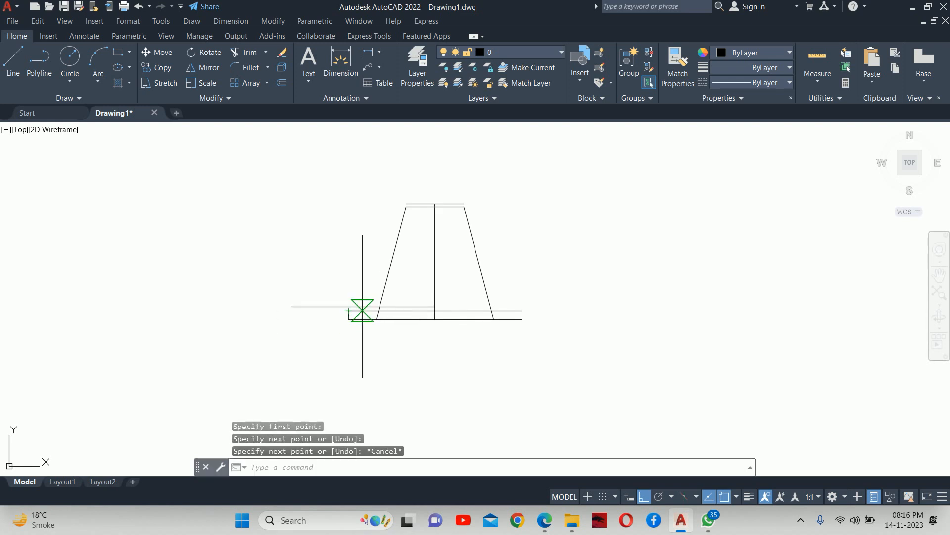
key(Return)
click(521, 311)
click(521, 319)
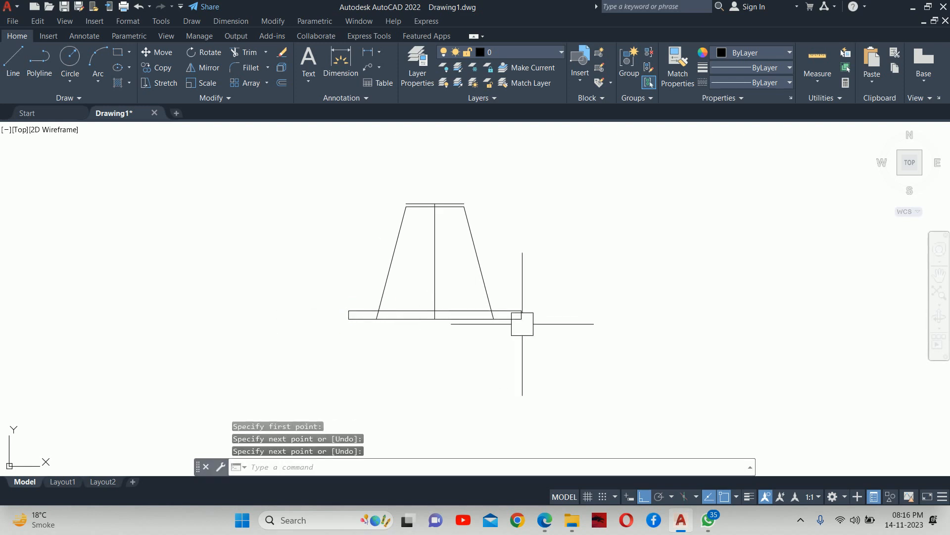
key(Escape)
- Switch to the reference PDF and examine the Support Base front view and Section A-A dimensions
key(alt+Tab)
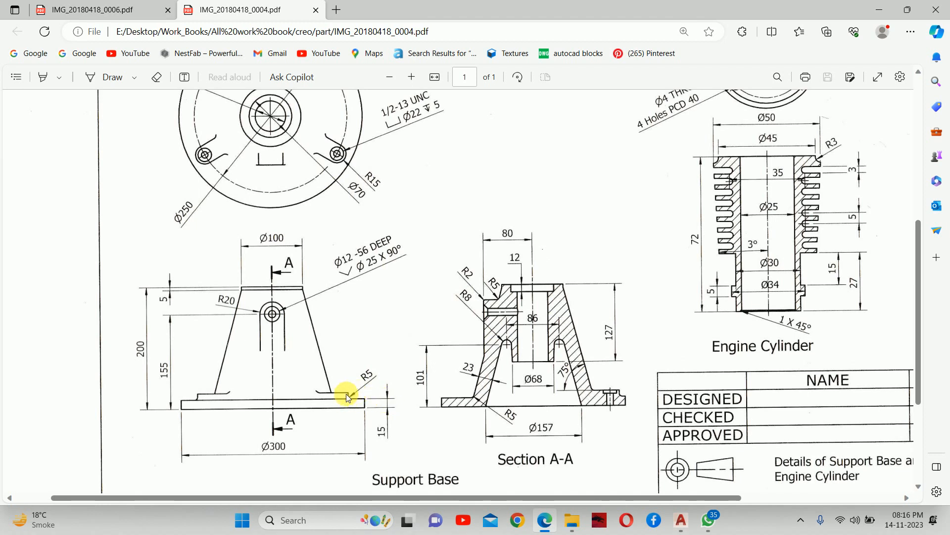
click(872, 10)
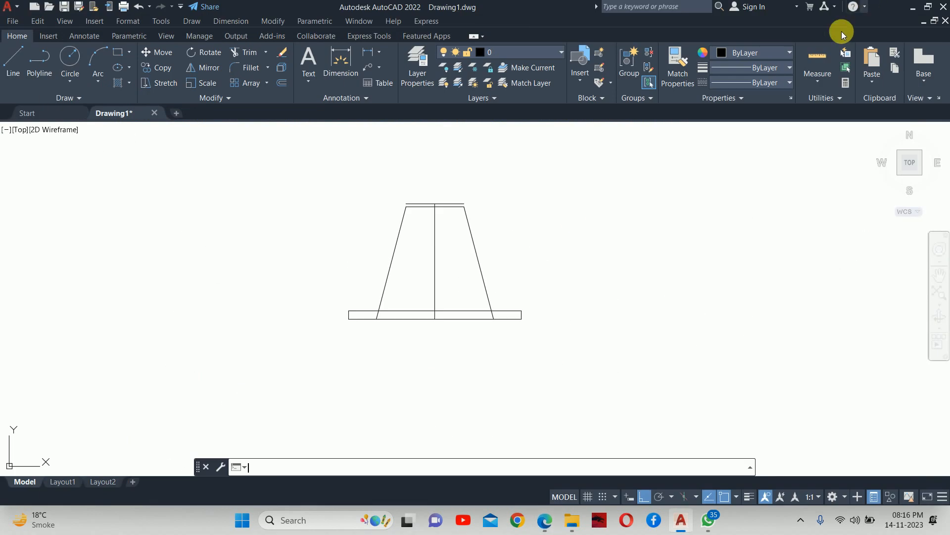
click(546, 520)
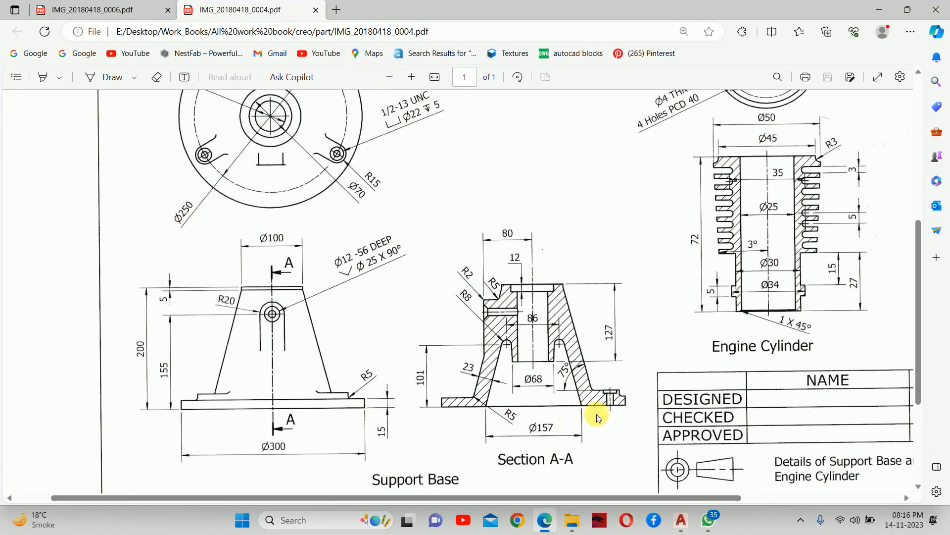
- Study the Support Base views in the PDF, return to AutoCAD and offset the base plate's upper line 5 upward
ctrl+scroll(619, 392, up, 5)
ctrl+scroll(567, 406, down, 5)
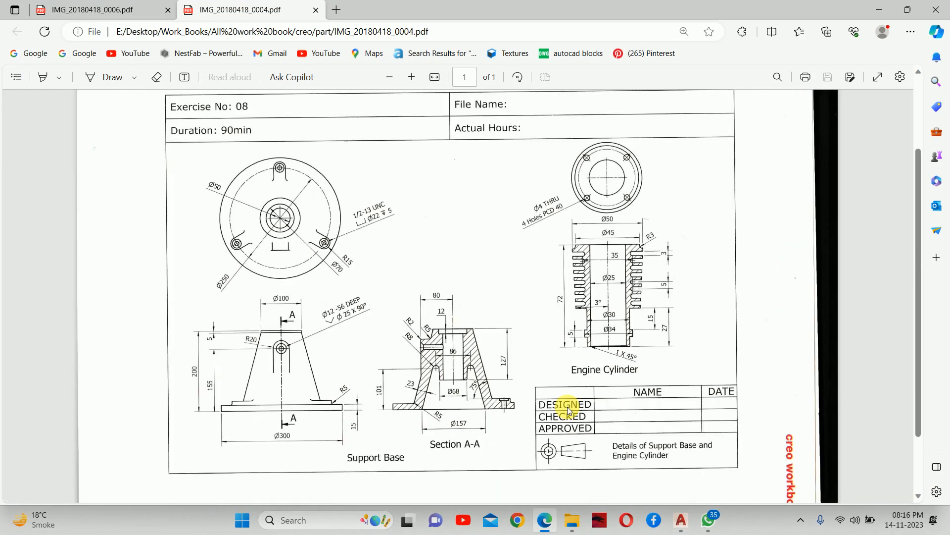
ctrl+scroll(466, 371, up, 2)
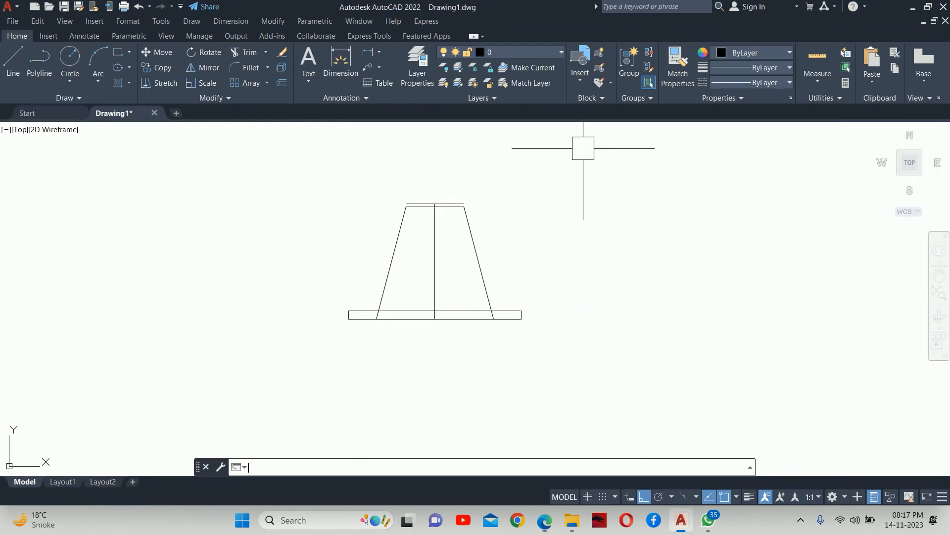
click(879, 9)
scroll(477, 337, up, 2)
text(o)
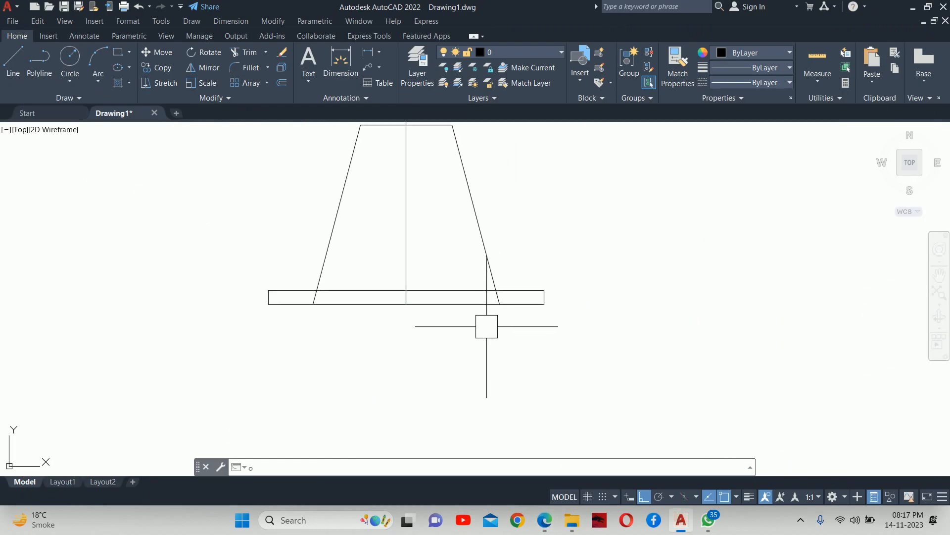
key(Return)
text(5)
key(Return)
click(509, 290)
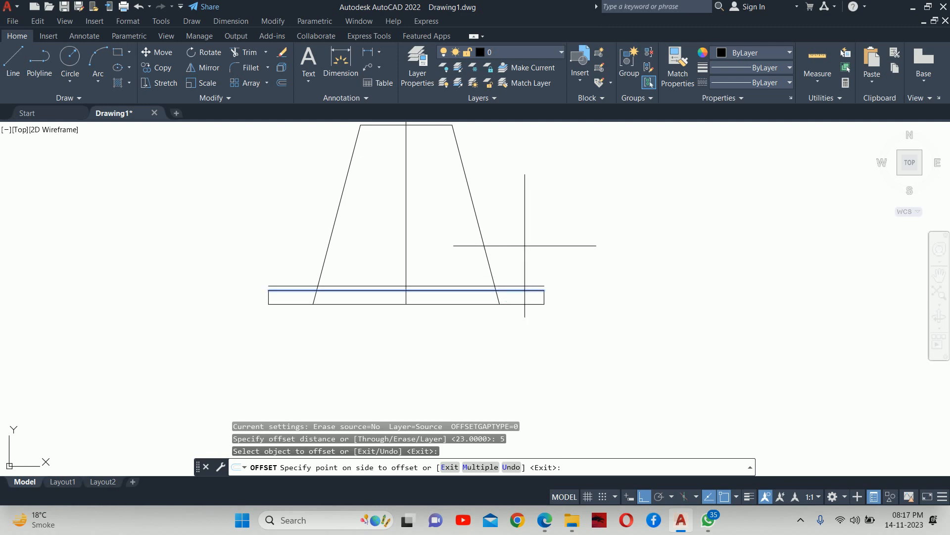
click(526, 243)
key(Escape)
key(Escape)
- Check the top view's circle and radius dimensions in the PDF and, back in AutoCAD, offset the vertical centre line 250/2 to the left
key(alt+Tab)
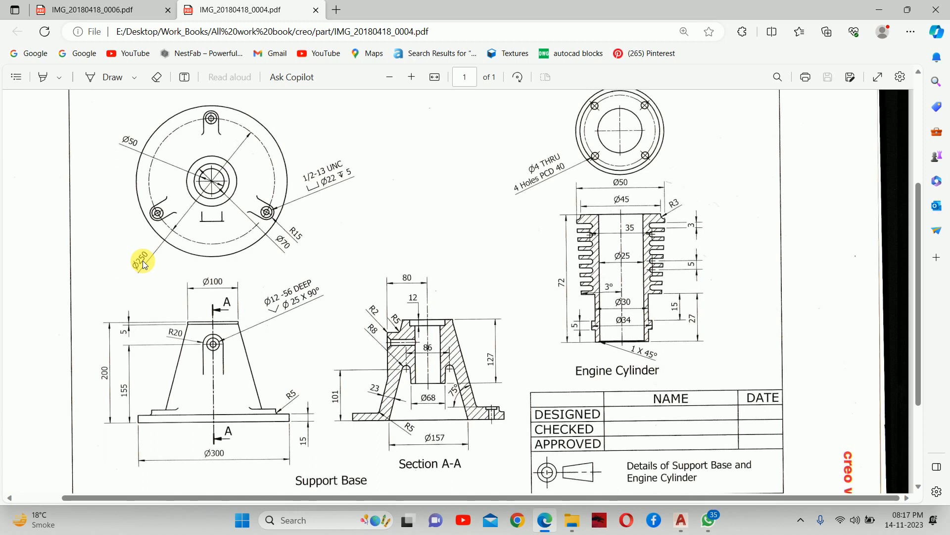
ctrl+scroll(155, 220, up, 5)
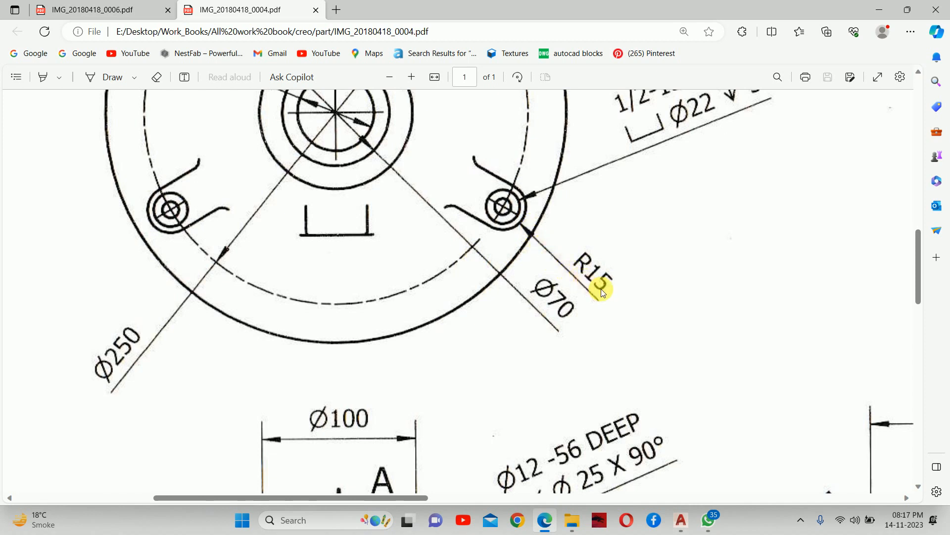
scroll(603, 292, down, 1)
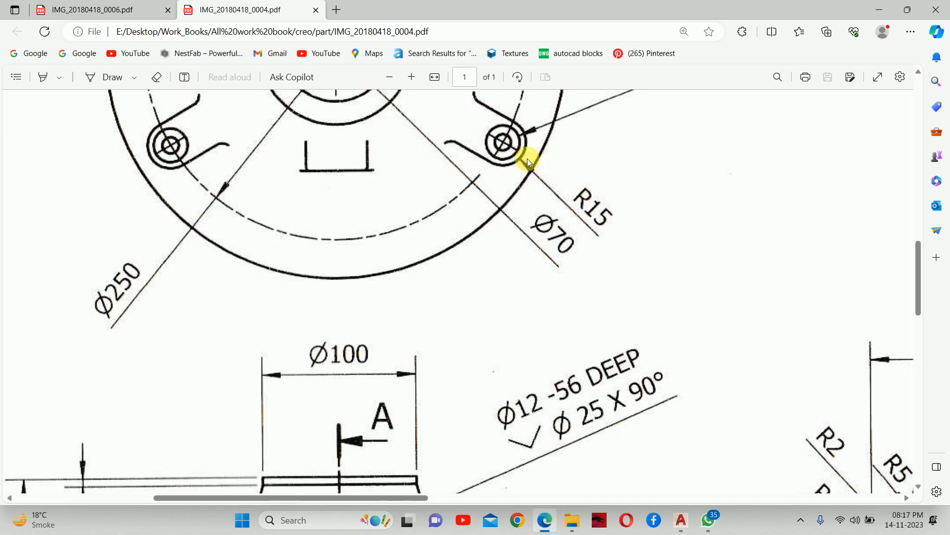
click(888, 10)
scroll(450, 233, down, 2)
scroll(412, 244, up, 2)
middle_drag(412, 244, 420, 269)
text(o)
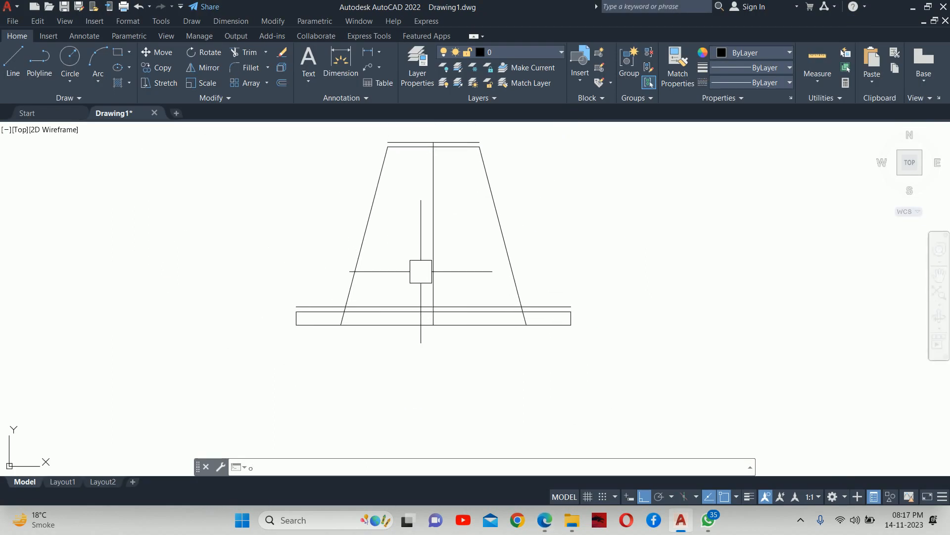
key(Return)
text(250/2)
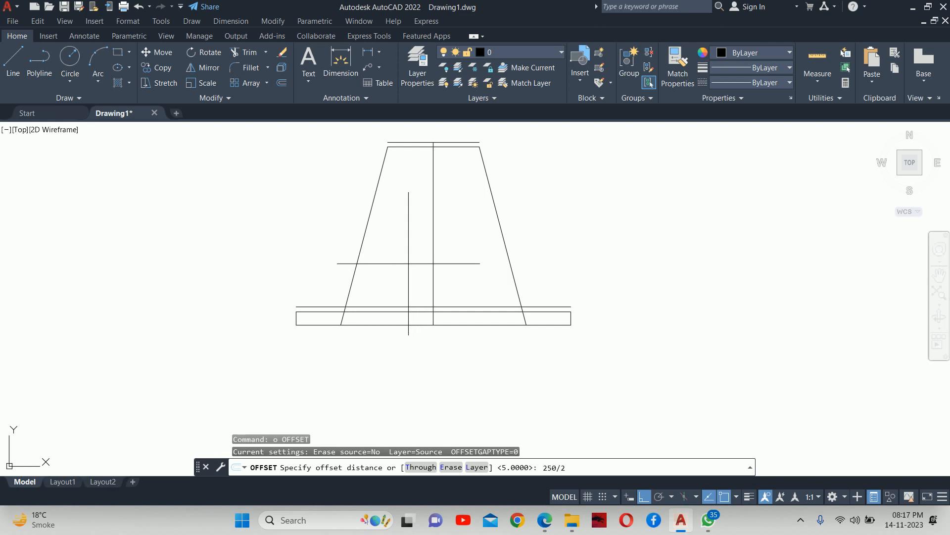
key(Return)
click(433, 263)
click(331, 247)
key(Return)
- Offset the left vertical construction line a further 15 outward to the left
scroll(319, 272, up, 2)
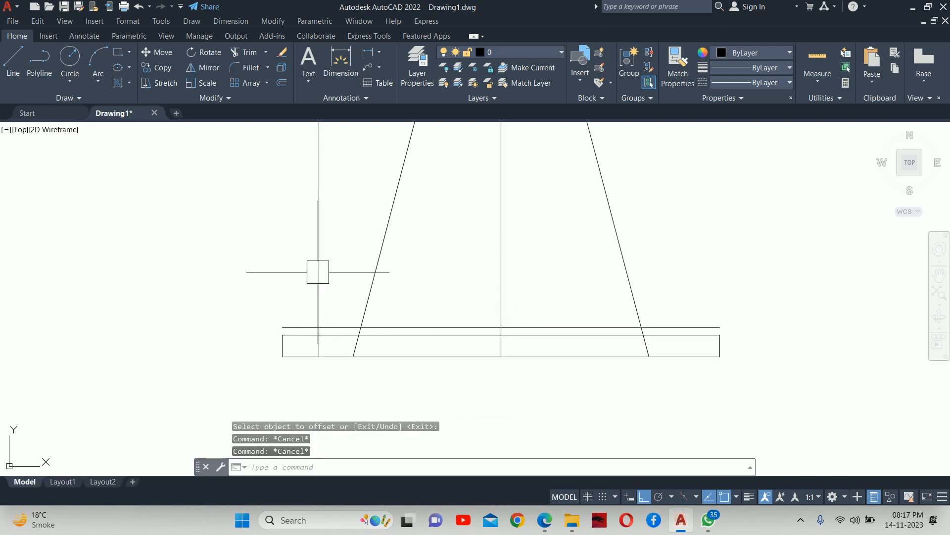
key(Return)
text(15)
key(Return)
click(318, 264)
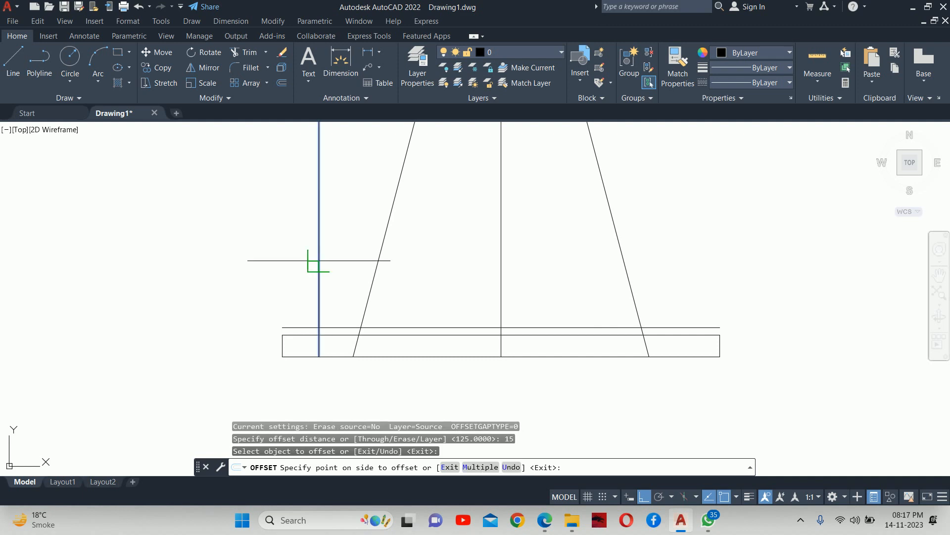
click(251, 287)
key(Escape)
key(Escape)
key(Escape)
- Trim the outermost vertical line and the overhang of the upper horizontal line to form the raised step's left end
scroll(290, 342, up, 4)
text(tr)
key(Return)
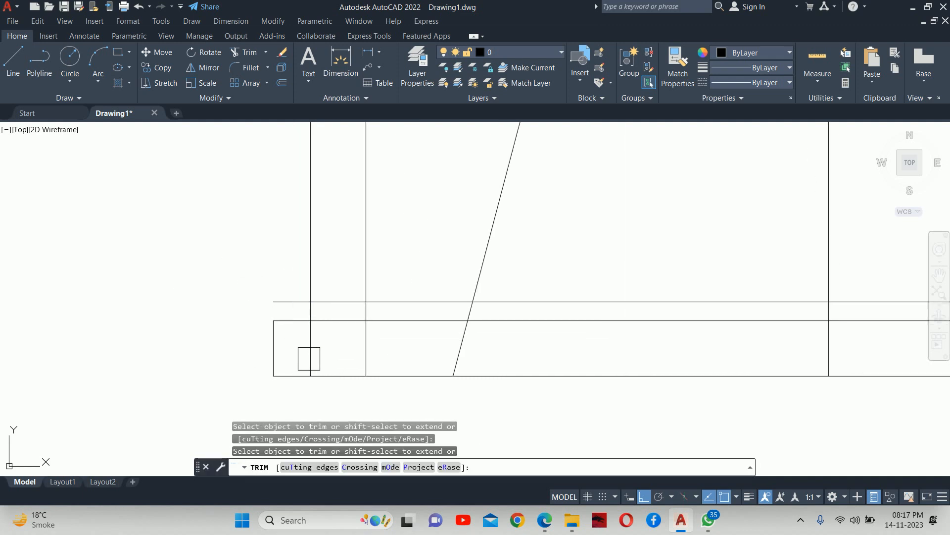
click(308, 356)
click(285, 297)
click(310, 264)
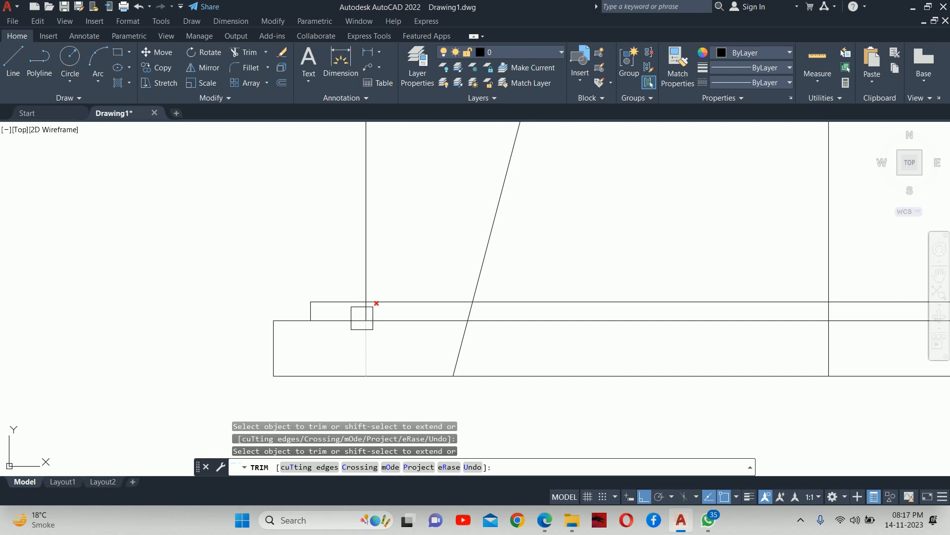
key(Escape)
- Mirror the raised step's short left edge about the vertical centre line, keeping the original
text(mi)
key(Return)
click(301, 279)
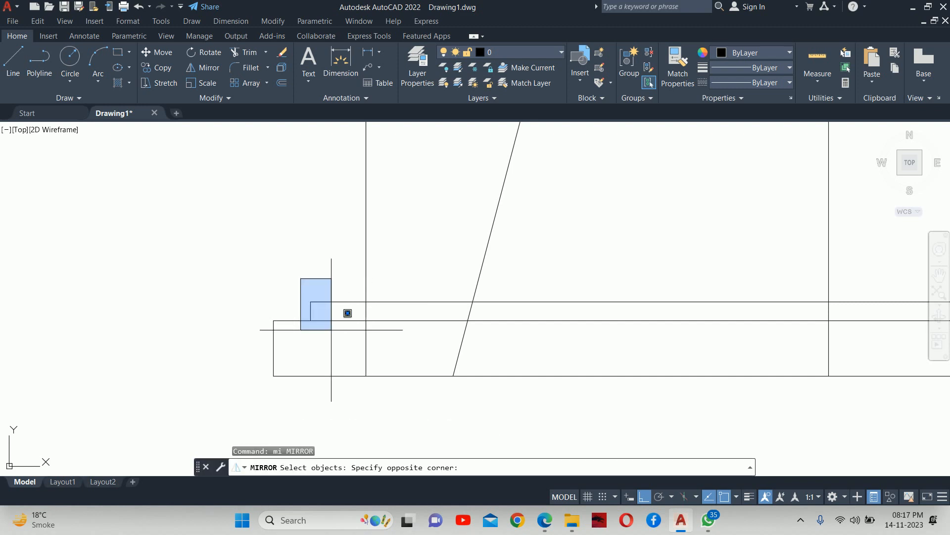
click(331, 330)
scroll(333, 329, down, 3)
key(Return)
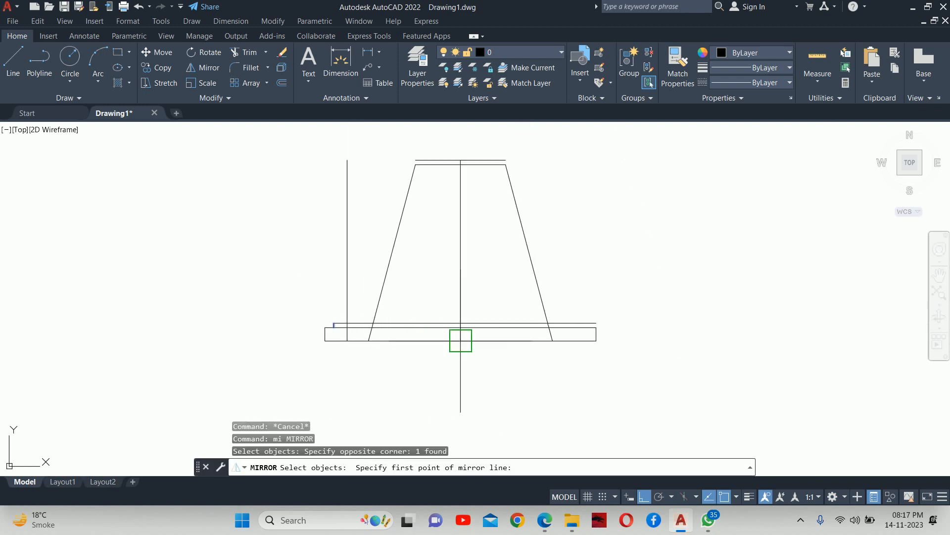
click(461, 341)
click(459, 383)
key(Return)
key(Escape)
key(Escape)
- Trim the raised step line's overhang beyond the mirrored right edge, undoing the trim that cuts back to the sloping side
text(tr)
key(Return)
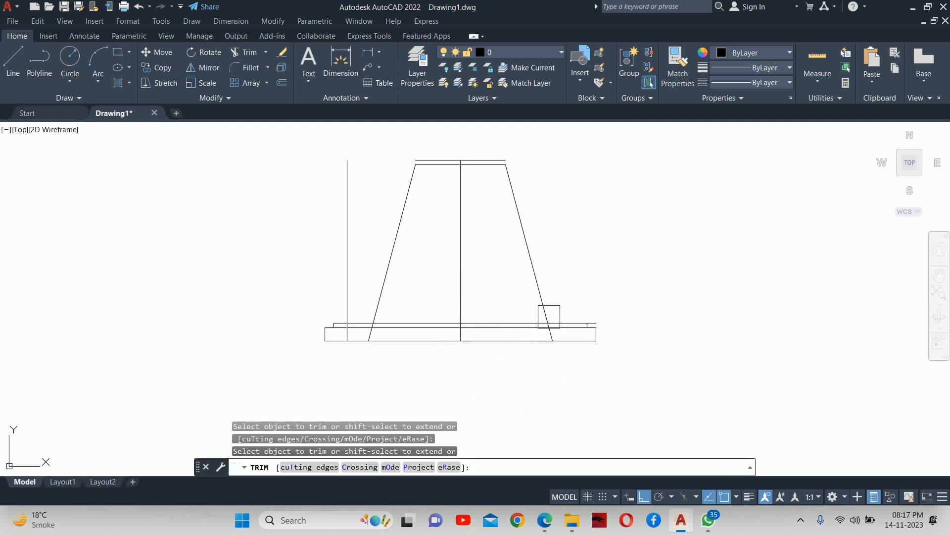
scroll(549, 316, up, 5)
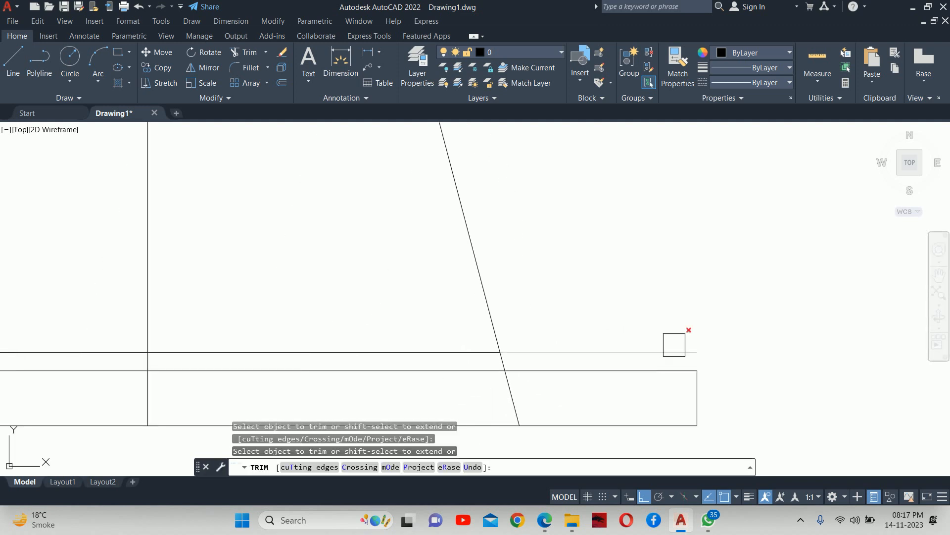
text(z)
key(Return)
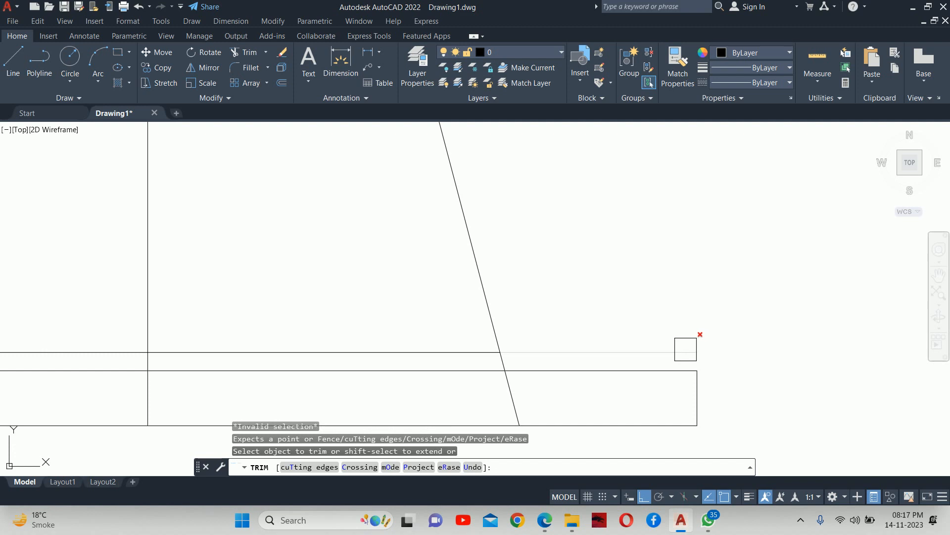
key(ctrl+z)
scroll(588, 320, up, 4)
click(622, 335)
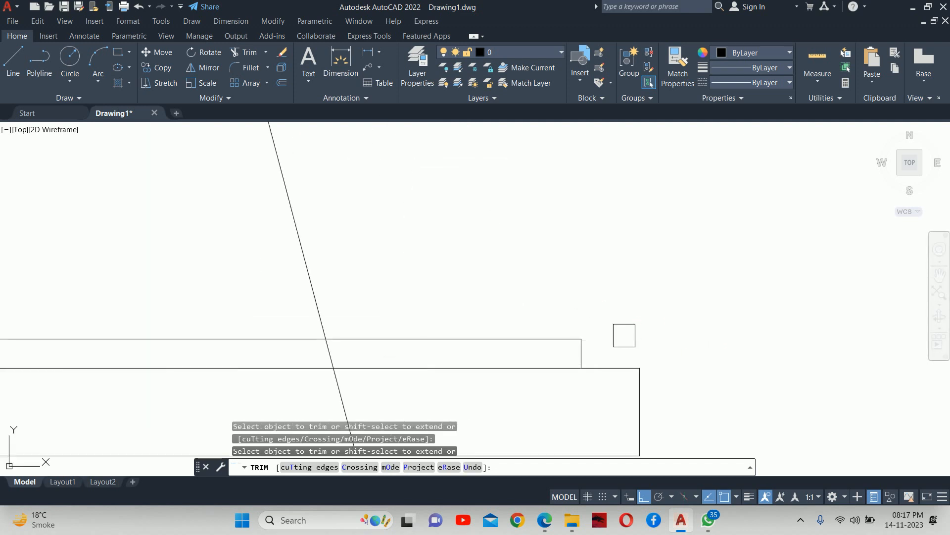
key(Escape)
key(Escape)
scroll(620, 325, down, 3)
key(Escape)
scroll(497, 326, down, 1)
scroll(482, 327, up, 1)
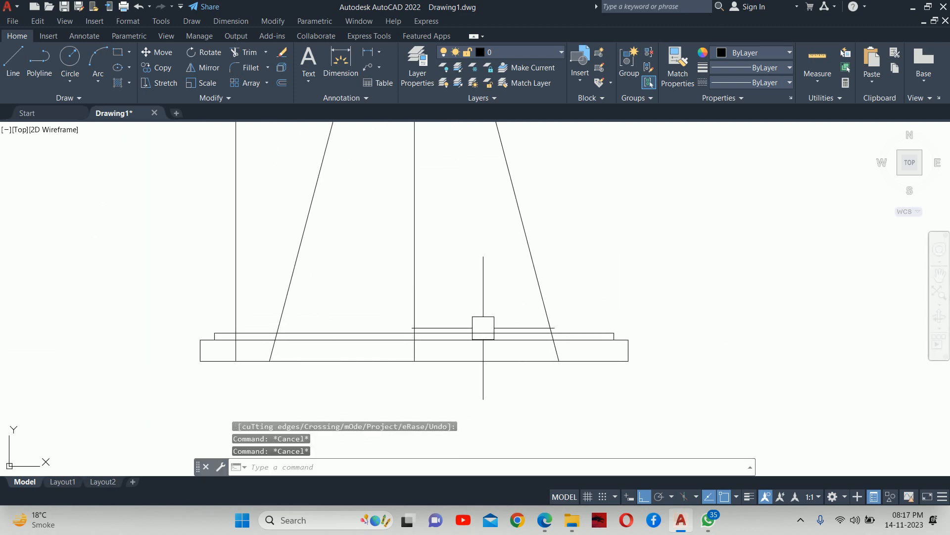
- Check the Support Base views in the reference PDF and, back in AutoCAD, delete the vertical construction line beside the left sloping side
key(alt+Tab)
ctrl+scroll(449, 289, down, 3)
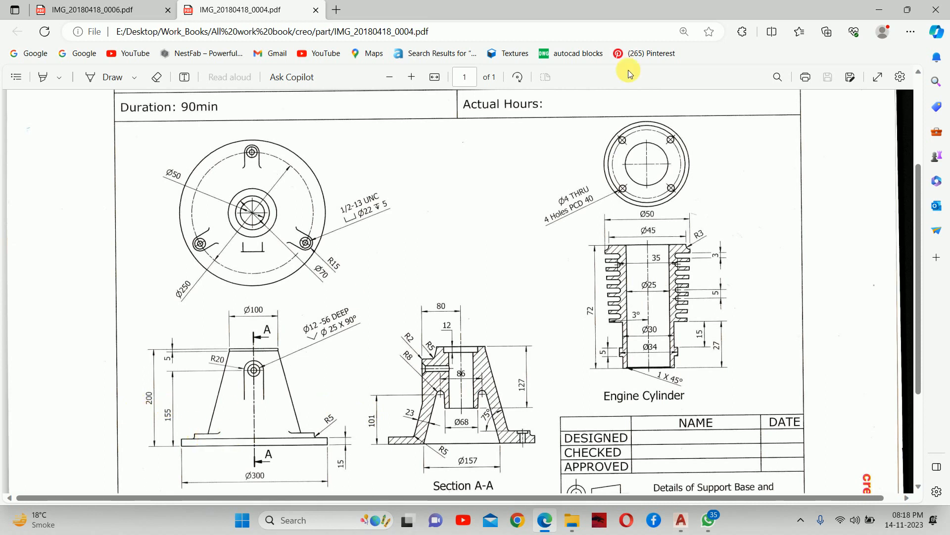
click(879, 10)
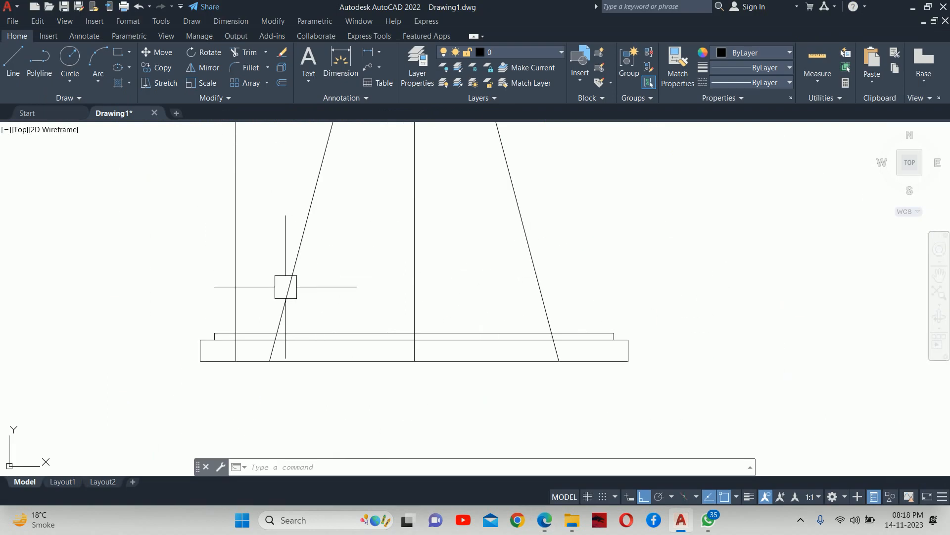
key(Escape)
key(Escape)
key(Escape)
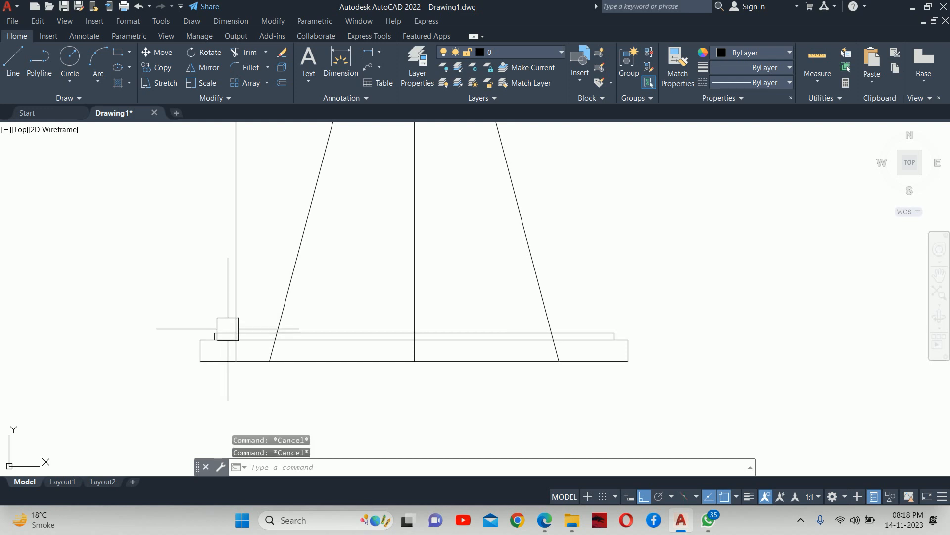
click(235, 295)
key(Delete)
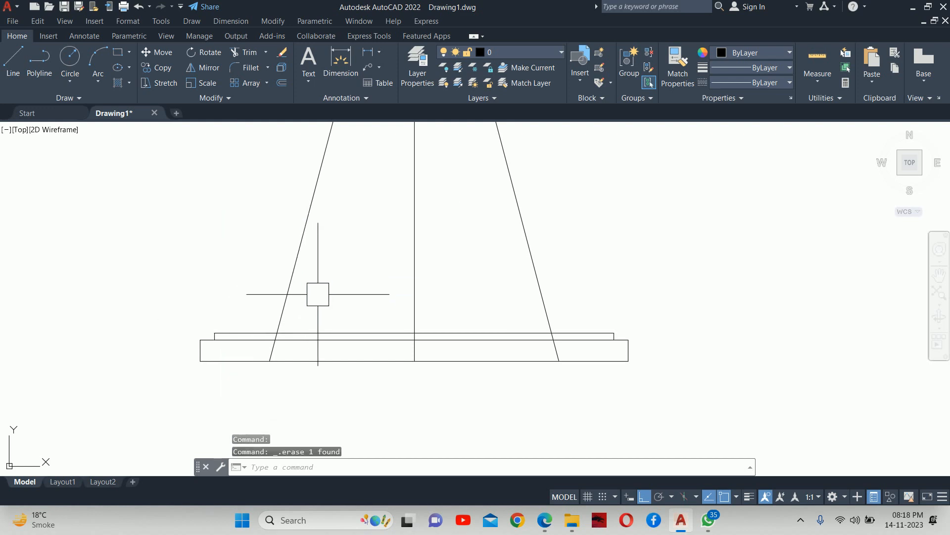
key(Escape)
key(Escape)
key(Escape)
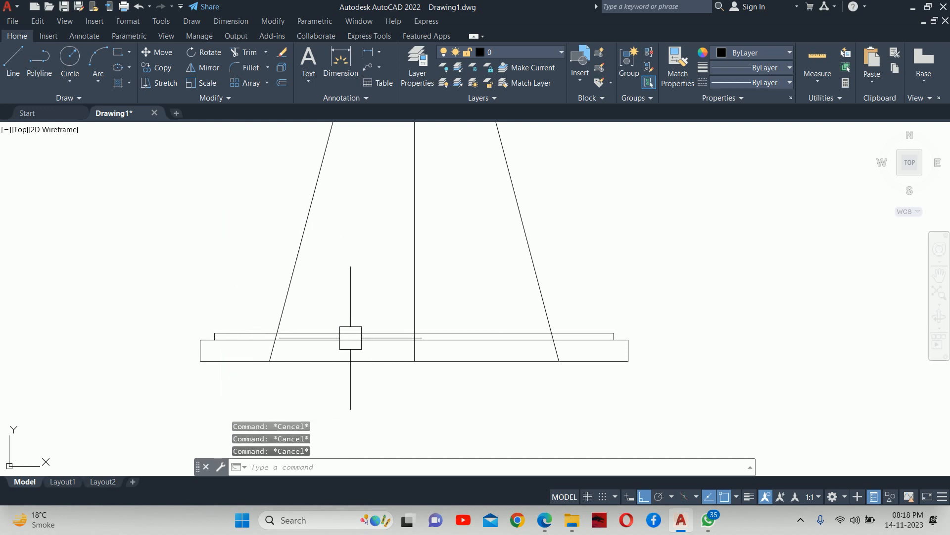
text(o)
key(Return)
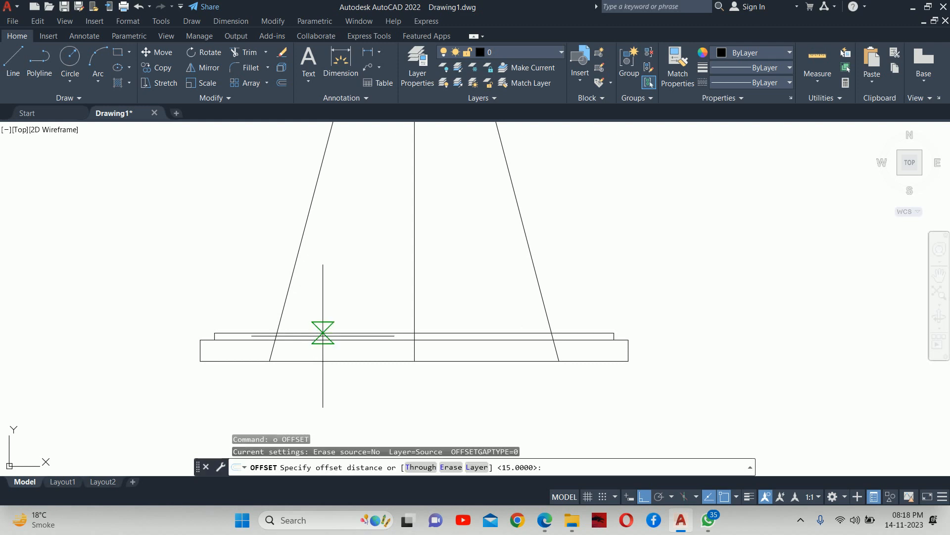
key(Escape)
- Measure the horizontal distance from the left sloping side to the centre line along the raised step line
text(dli)
key(Return)
click(277, 333)
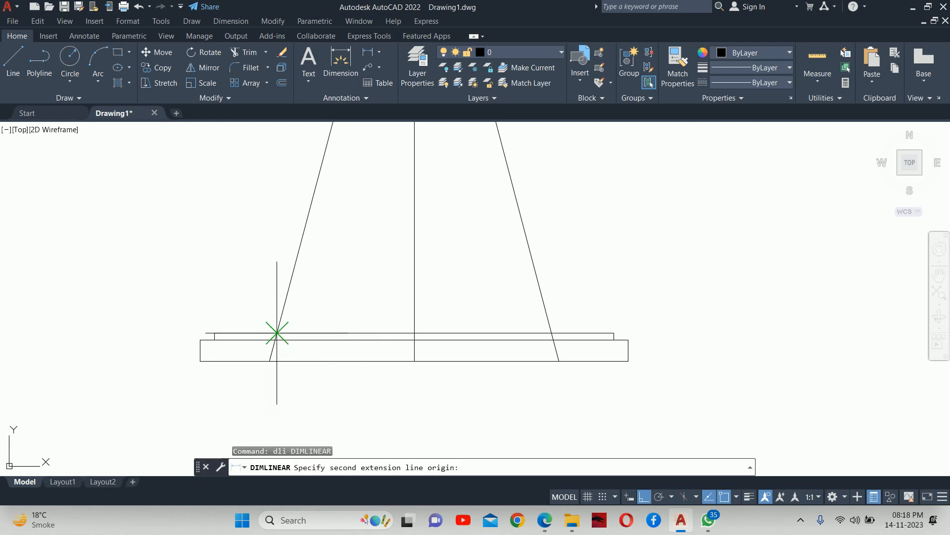
click(414, 333)
scroll(369, 306, up, 5)
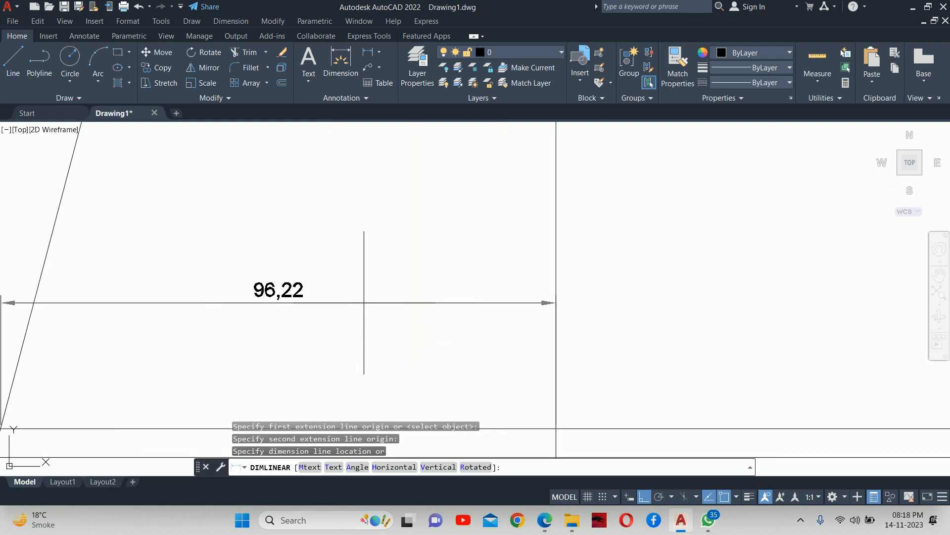
scroll(364, 303, down, 5)
key(Escape)
key(Escape)
key(Escape)
- Offset the vertical centre line 50 to both the left and the right
text(o)
key(Return)
text(50)
key(Return)
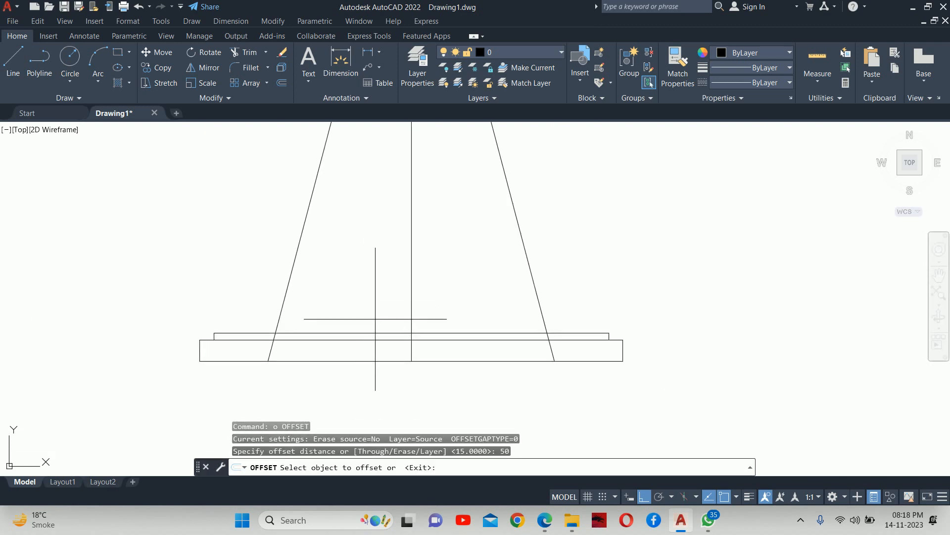
click(411, 278)
click(375, 283)
click(410, 291)
click(446, 291)
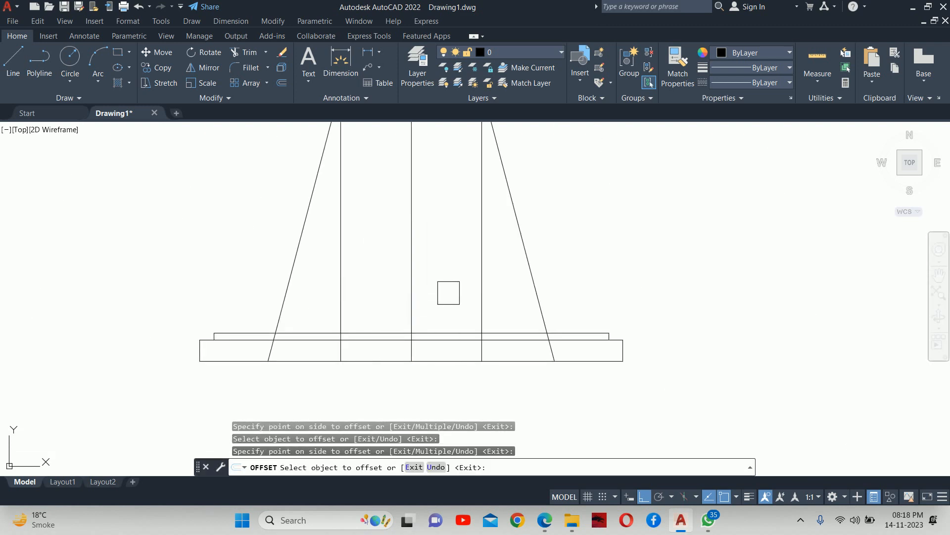
key(Escape)
key(Escape)
key(Escape)
- Trim away the middle portion of the raised step line between the two offset vertical lines
scroll(376, 332, up, 5)
text(t)
key(Return)
click(391, 323)
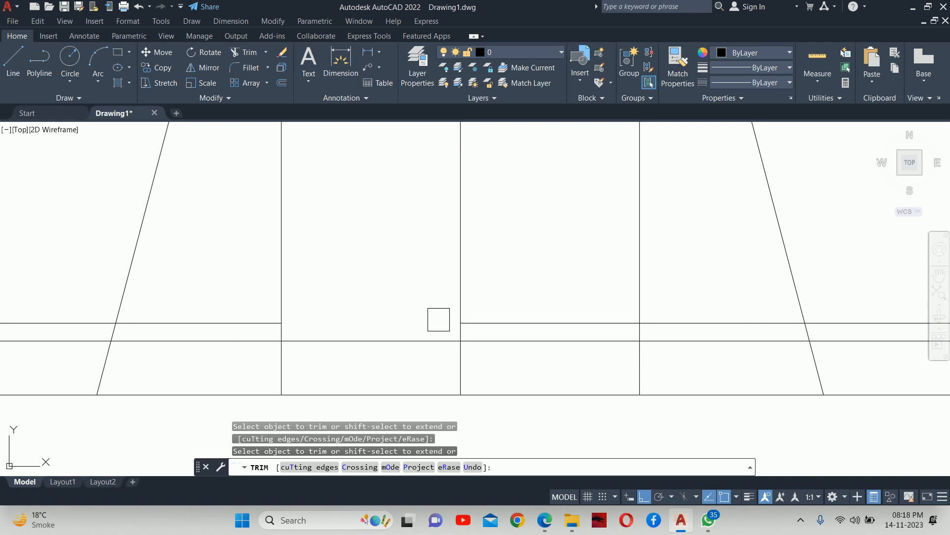
click(475, 322)
key(Escape)
- Delete the two vertical construction lines on either side of the centre line
click(635, 278)
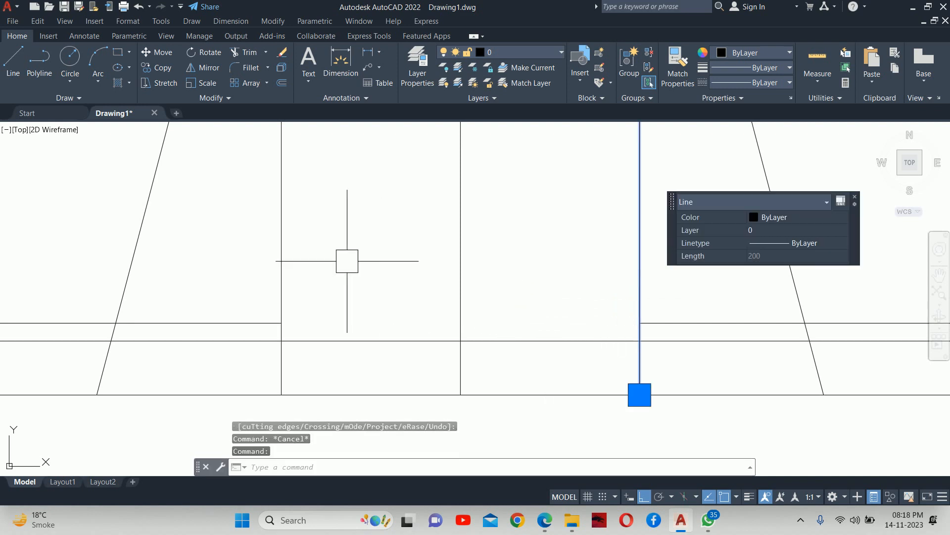
click(286, 258)
key(Delete)
scroll(307, 262, down, 5)
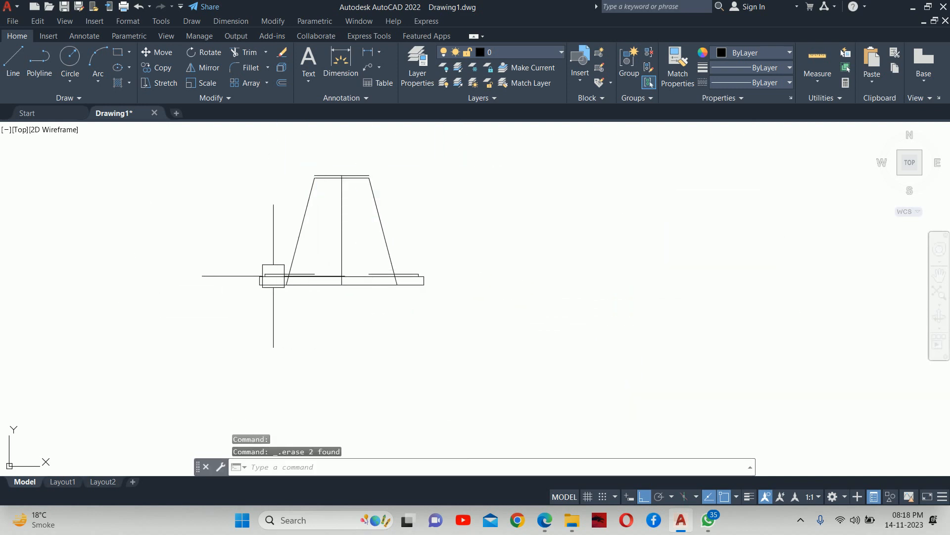
scroll(275, 271, up, 4)
key(Escape)
key(Escape)
- Trim the lower ends of both sloping sides so they stop at the raised step line
text(tr)
key(Return)
scroll(328, 285, up, 6)
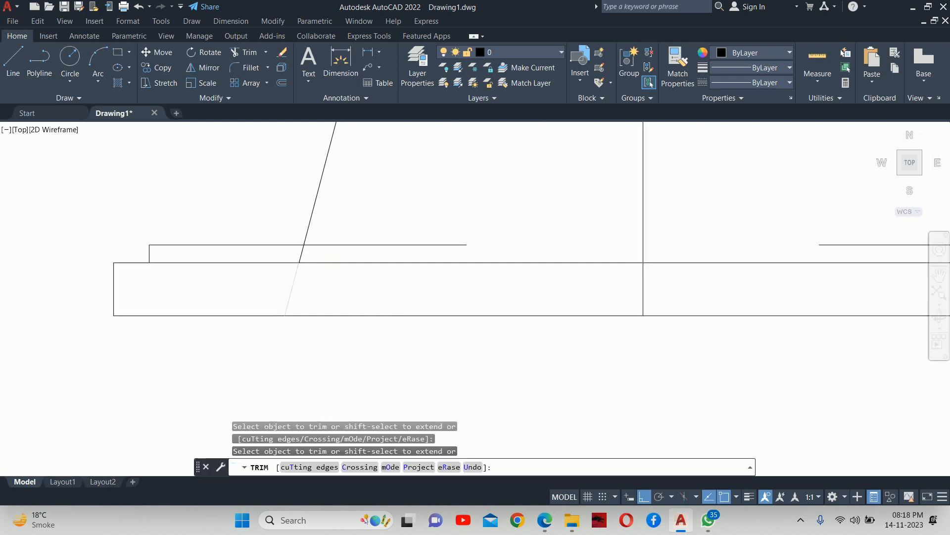
scroll(295, 245, down, 6)
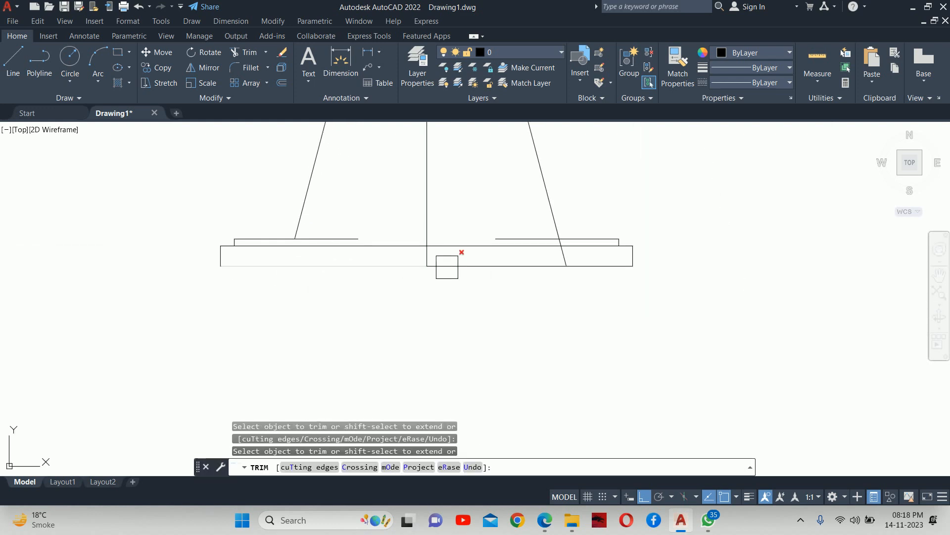
scroll(567, 256, up, 4)
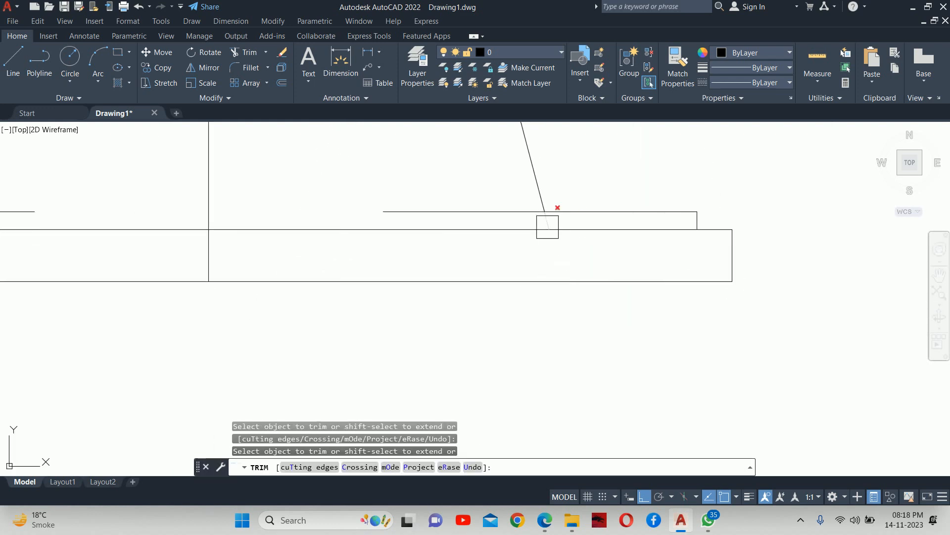
scroll(541, 218, up, 6)
key(Escape)
scroll(559, 221, down, 3)
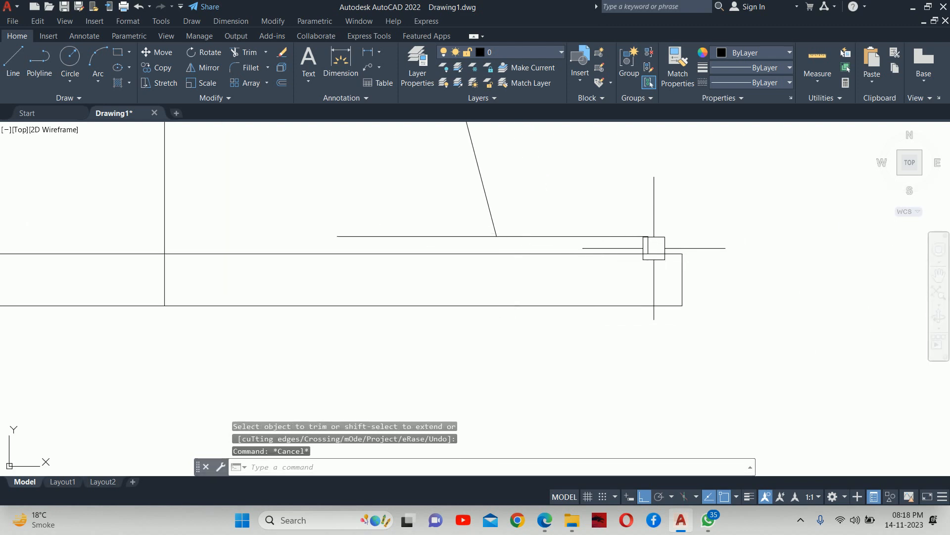
- Draw a tangent-tangent-radius circle of radius 5 touching the base's top edge and the raised step's right vertical edge
scroll(648, 239, up, 6)
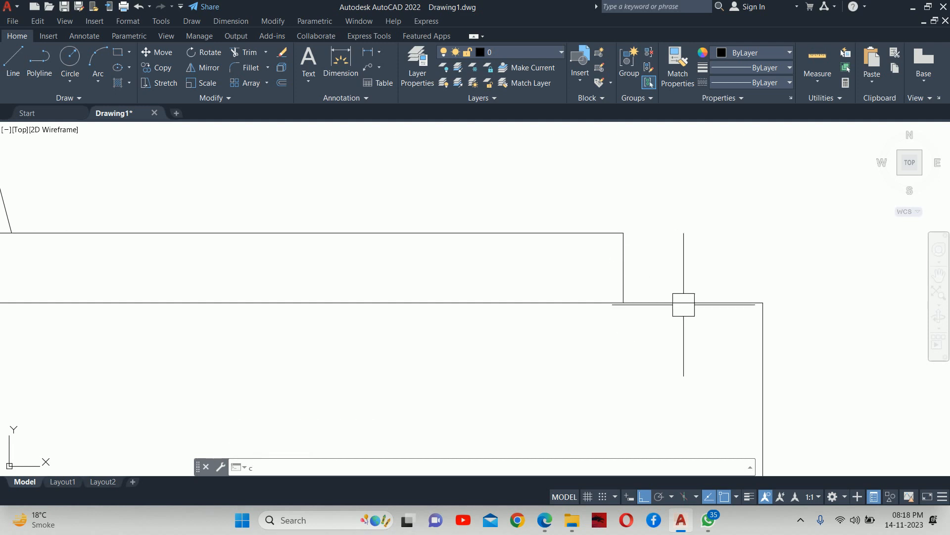
key(Return)
text(t)
key(Return)
click(684, 303)
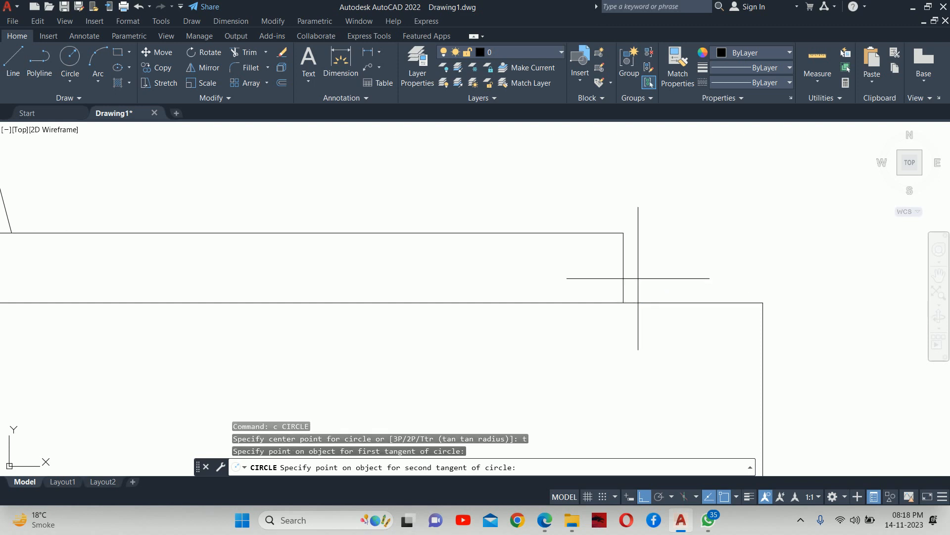
click(623, 264)
text(5)
key(Return)
key(Escape)
key(Escape)
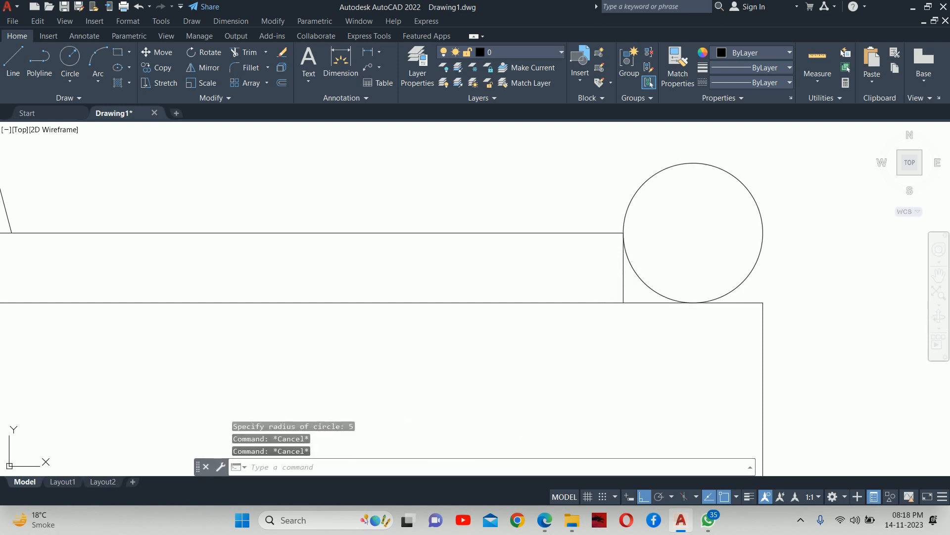
- Trim the circle to a concave corner arc and delete the short vertical edge at the step's right end
text(tr)
key(Return)
click(650, 185)
key(Escape)
scroll(653, 206, down, 4)
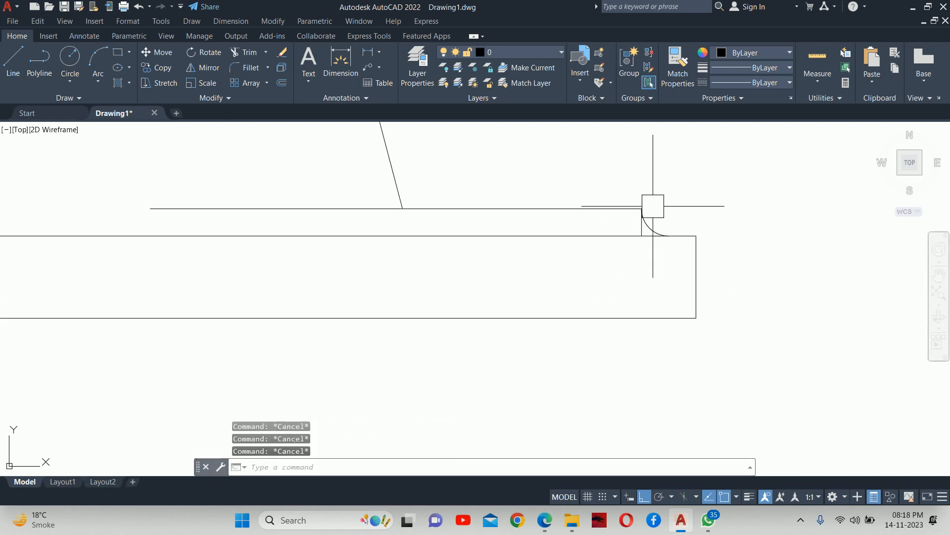
scroll(653, 206, up, 4)
click(626, 233)
key(Delete)
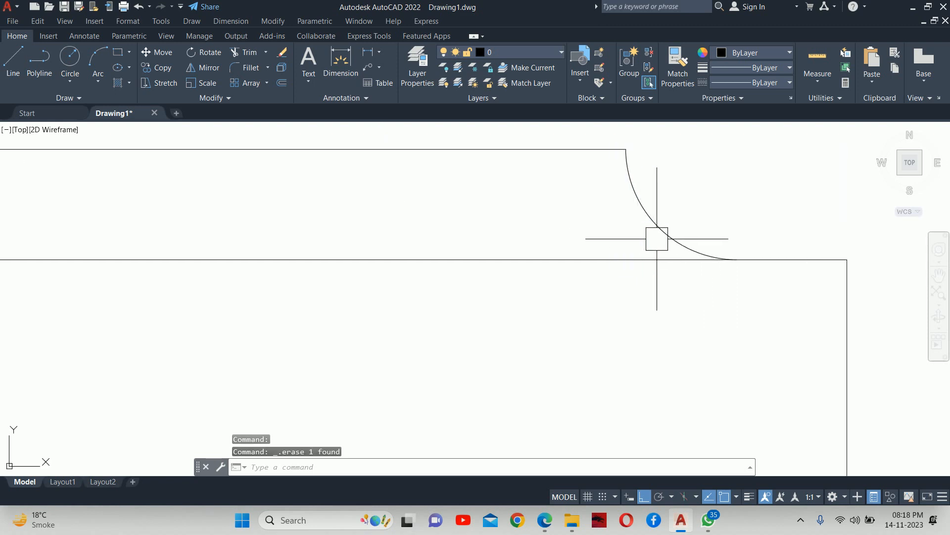
- Mirror the corner arc about the vertical centre line to the step's left end, keeping the original
scroll(657, 238, down, 4)
text(mi)
key(Return)
click(661, 239)
scroll(659, 233, down, 6)
key(Return)
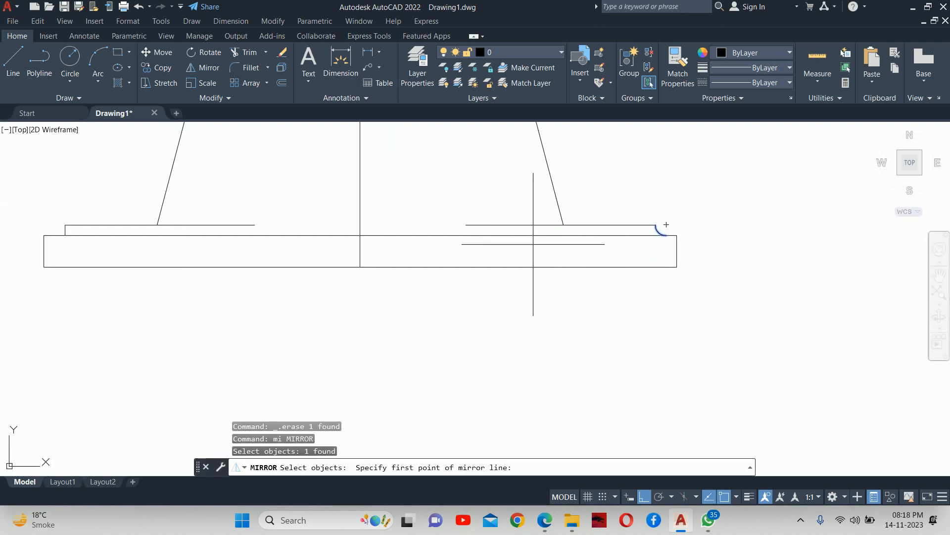
click(360, 267)
click(368, 190)
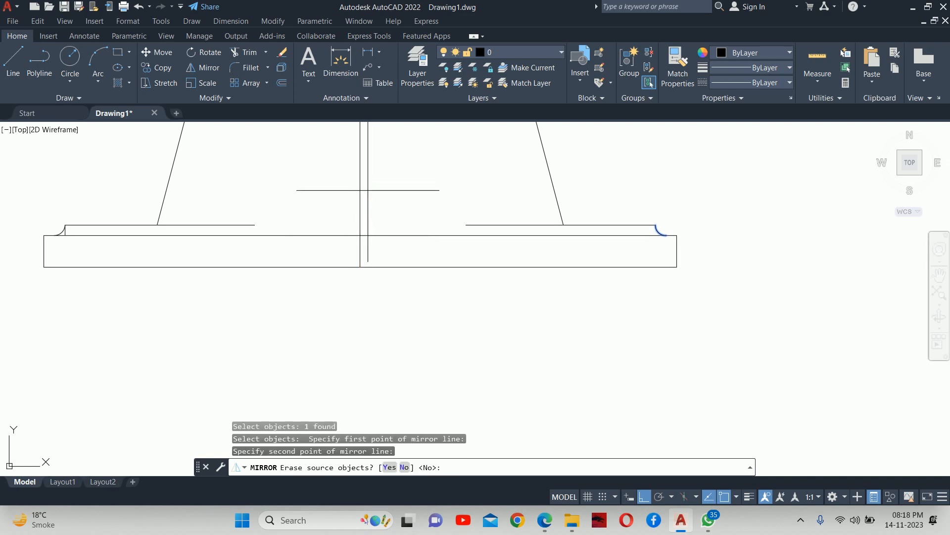
key(Escape)
- Delete the short vertical edge at the raised step's left end
scroll(144, 206, up, 4)
click(90, 203)
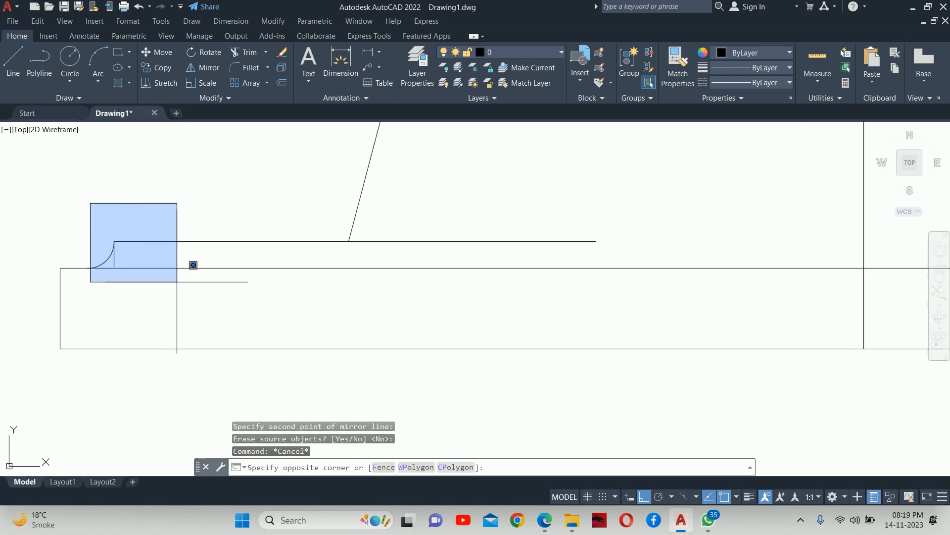
click(98, 209)
click(102, 213)
click(155, 283)
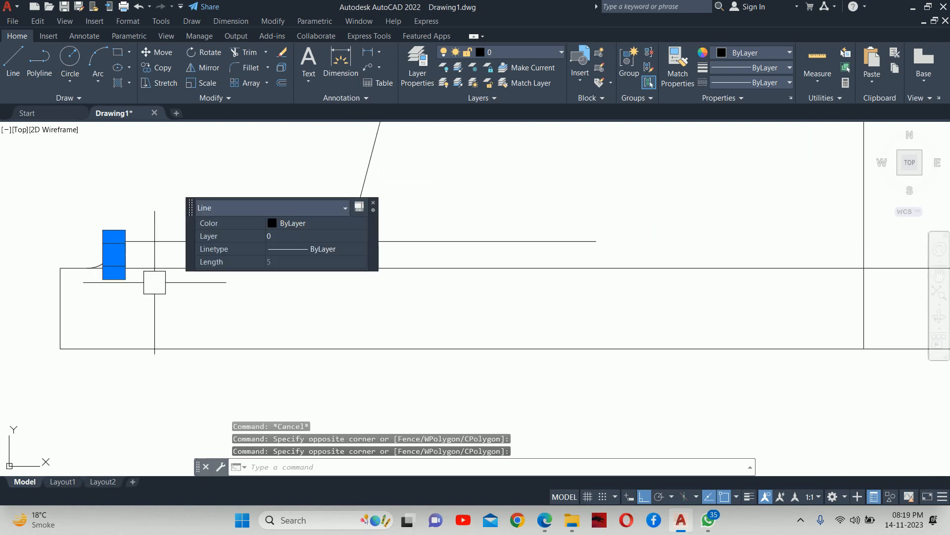
key(Delete)
- Draw a vertical line closing the left end of the top rim between its two horizontal lines
scroll(196, 263, down, 10)
middle_drag(346, 267, 377, 316)
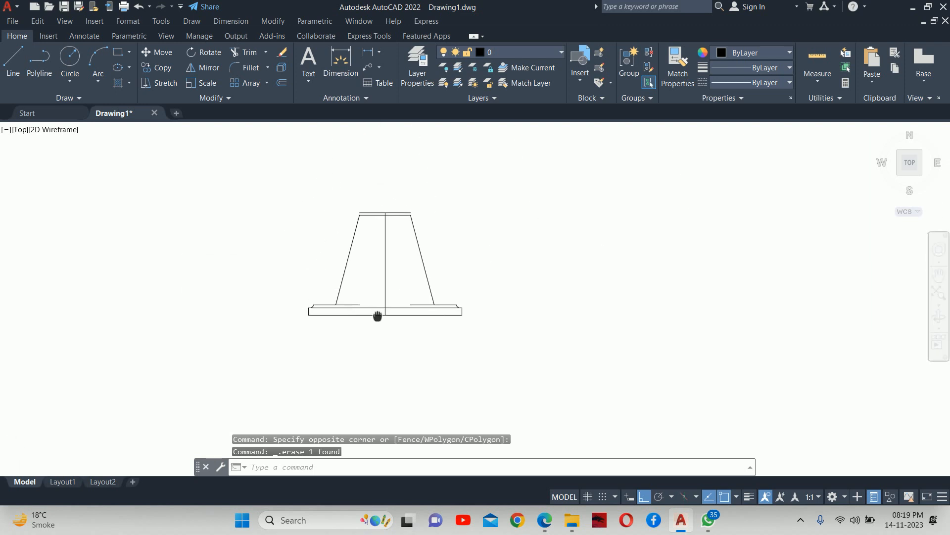
scroll(356, 222, up, 5)
text(1)
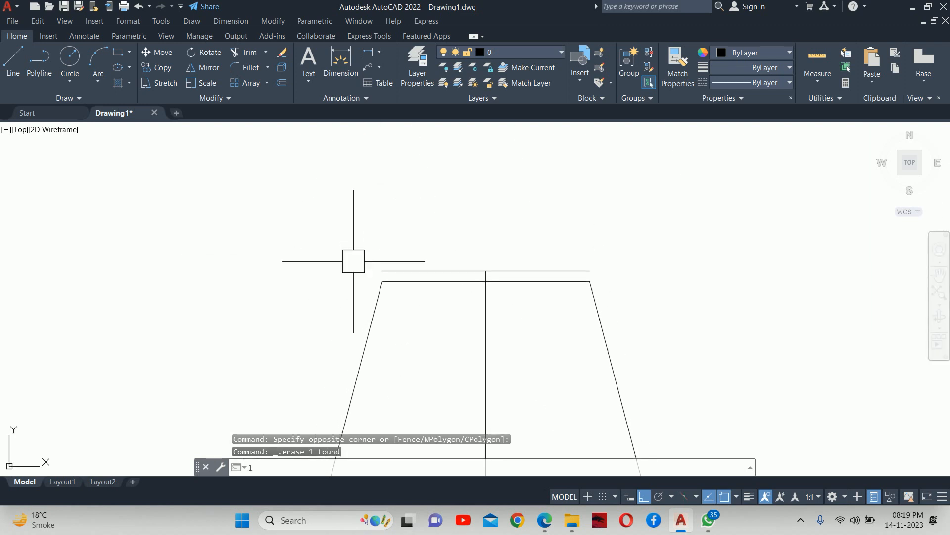
key(Return)
click(382, 270)
click(382, 281)
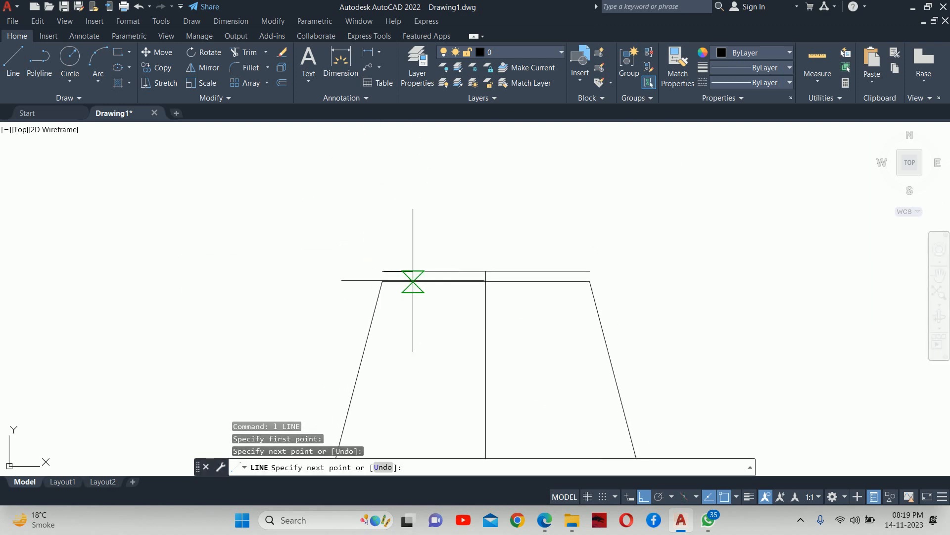
key(ctrl+z)
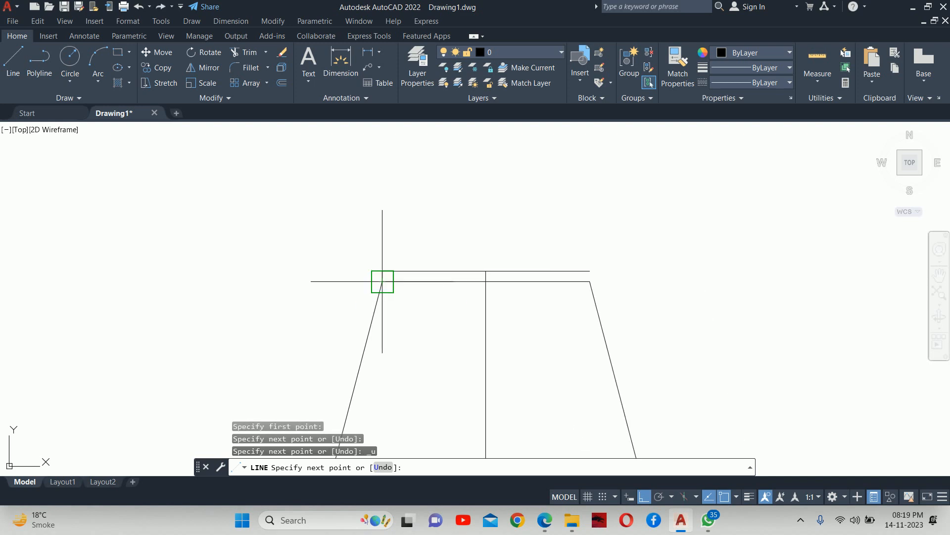
key(Escape)
- Draw a vertical line closing the right end of the top rim down to the sloping side's upper end
key(Return)
click(590, 271)
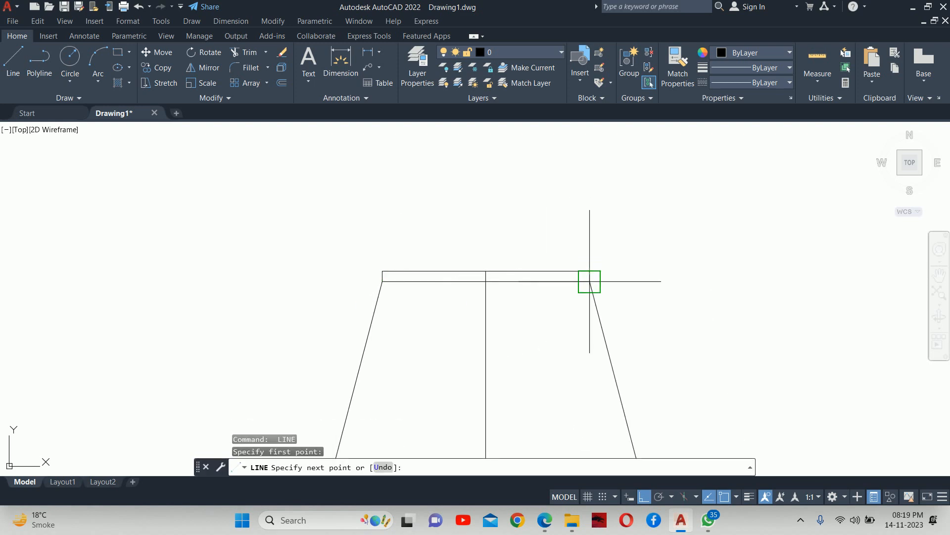
click(589, 281)
key(ctrl+z)
scroll(598, 280, up, 6)
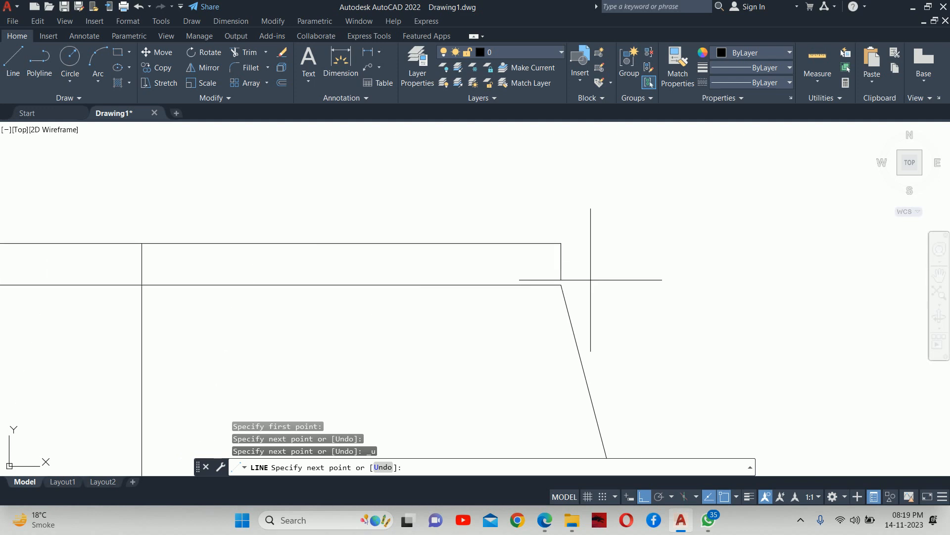
click(562, 283)
key(Escape)
scroll(562, 282, down, 5)
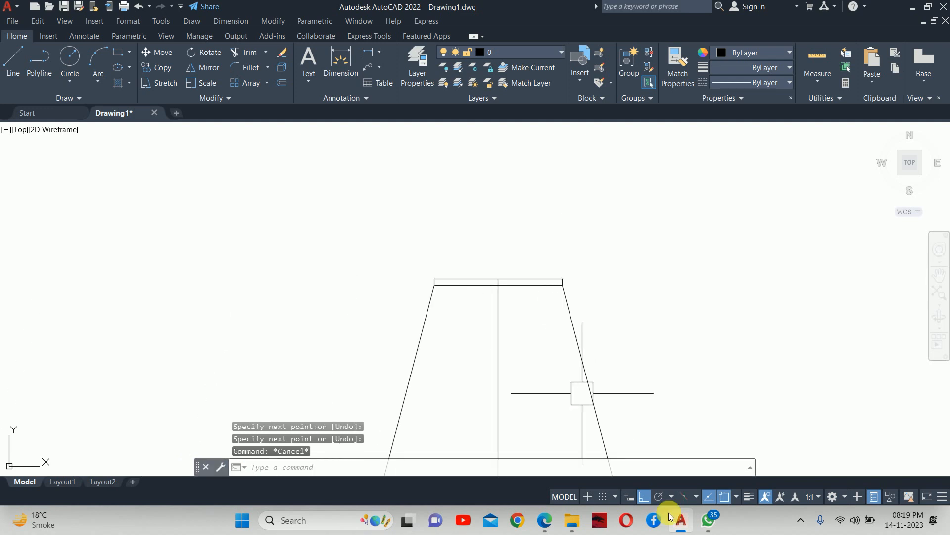
- Switch to the reference PDF in Edge to check the front view's boss and hole dimensions, and return to AutoCAD
click(710, 520)
click(710, 520)
click(546, 517)
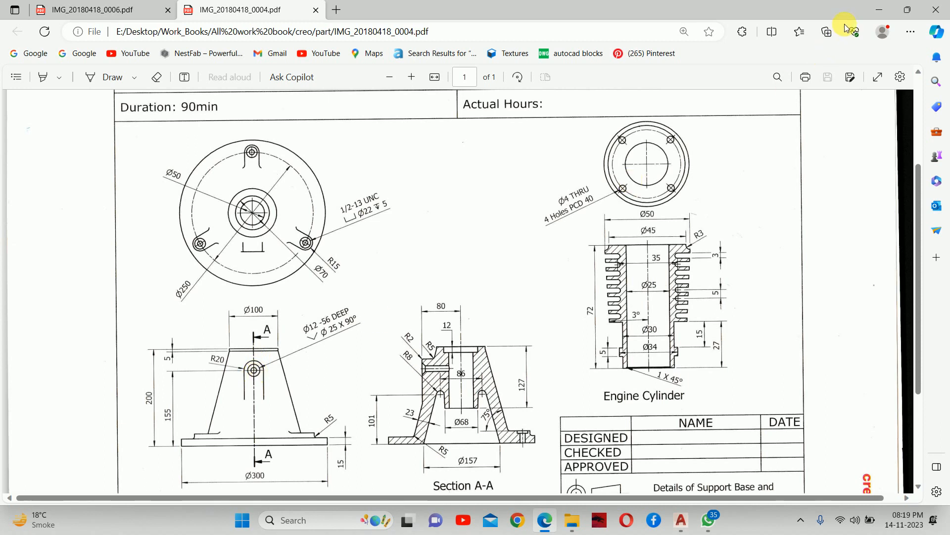
click(880, 10)
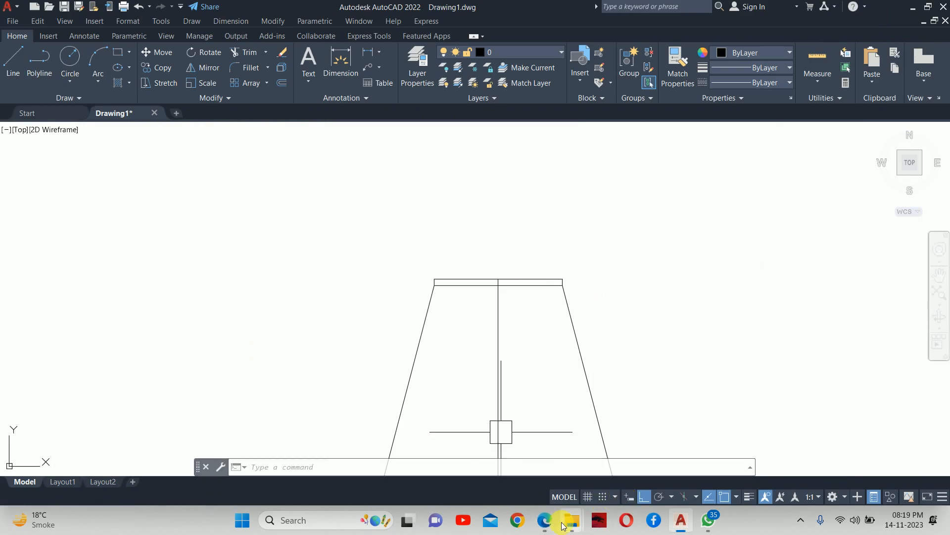
click(544, 520)
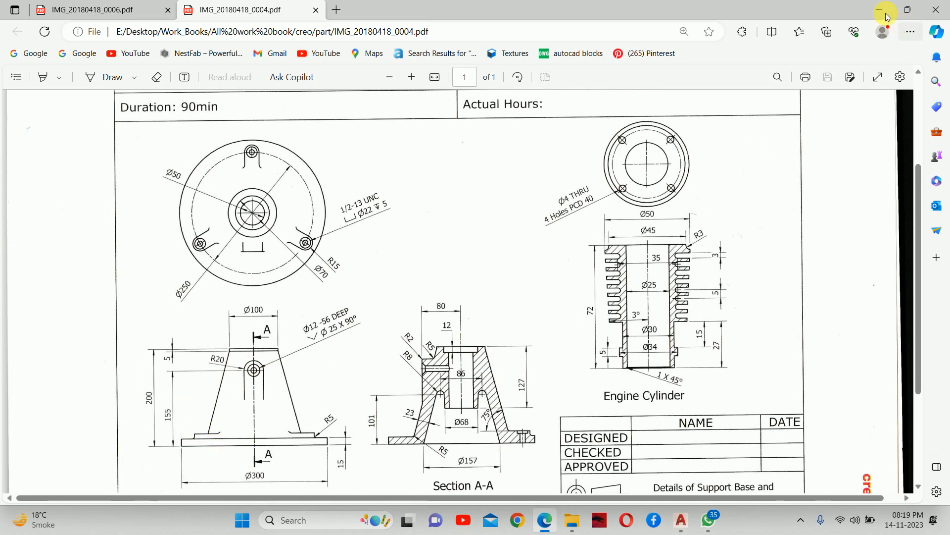
click(862, 34)
- Offset the base's bottom line 155 upward to locate the hole centre height
scroll(464, 269, down, 2)
text(o)
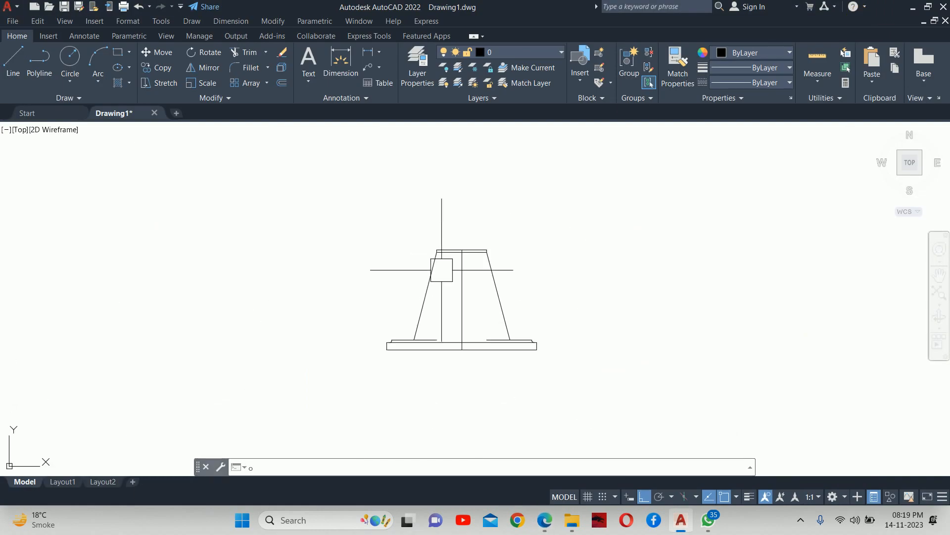
key(Return)
text(155)
key(Return)
scroll(485, 366, up, 4)
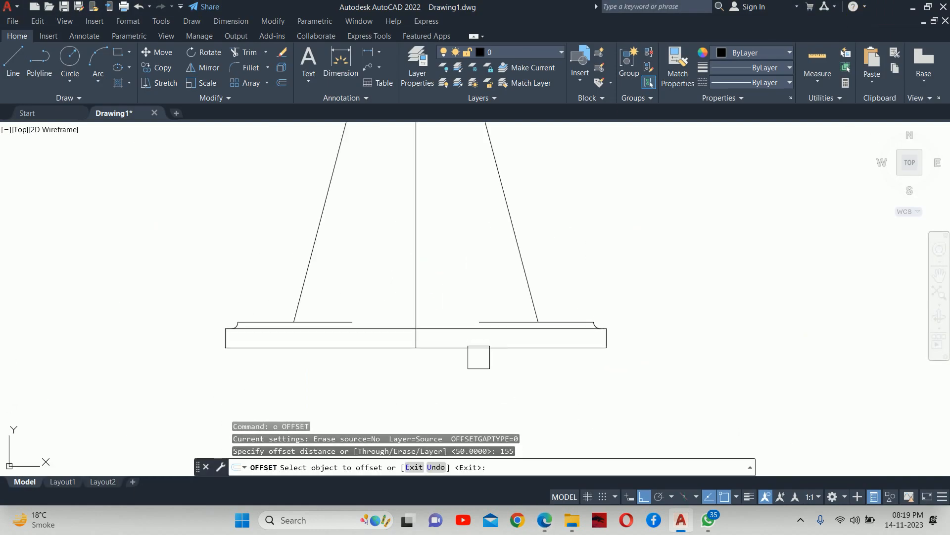
click(478, 355)
click(461, 242)
key(Return)
middle_drag(462, 246, 469, 328)
key(Escape)
key(Escape)
key(Escape)
- Draw a circle of radius 20 centred where the offset line crosses the vertical centre line
scroll(436, 253, up, 5)
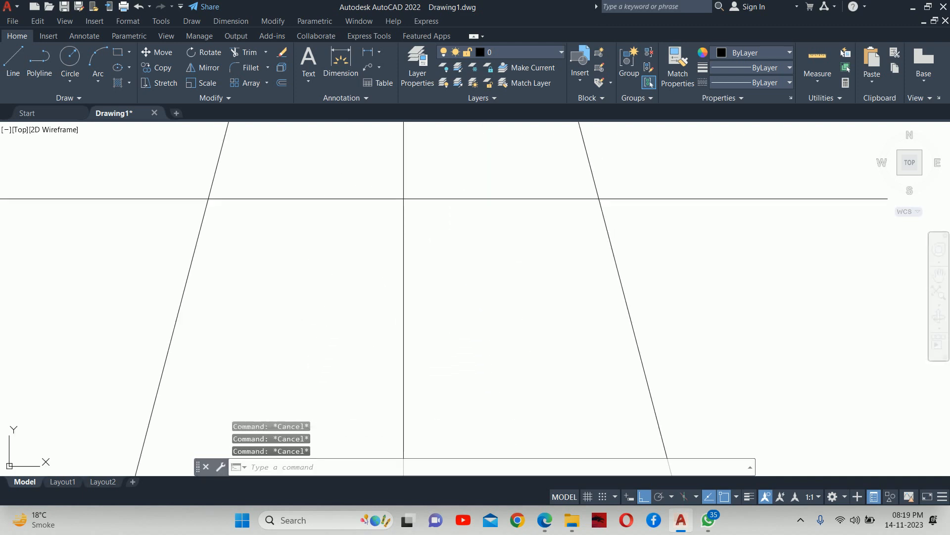
scroll(432, 264, up, 2)
middle_drag(432, 264, 456, 391)
text(c)
key(Return)
click(408, 287)
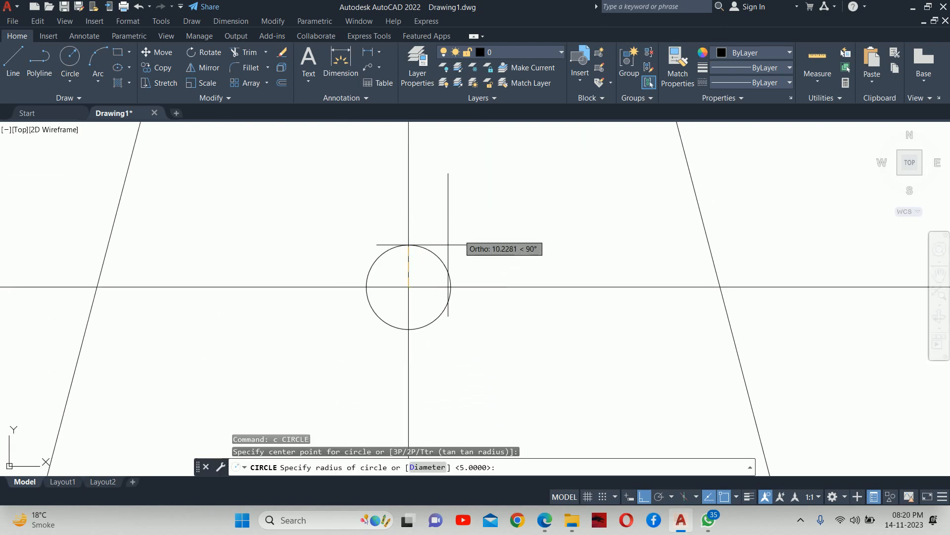
text(20)
key(Return)
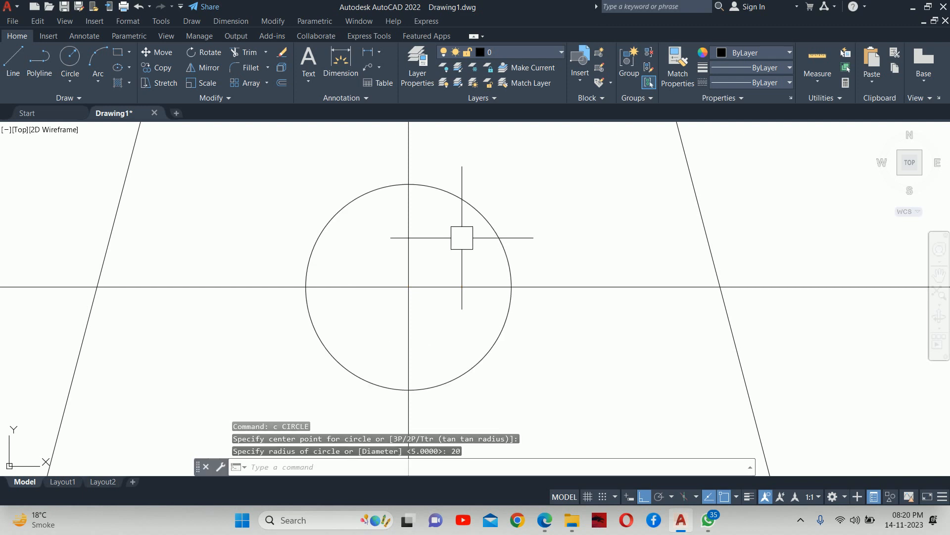
key(Escape)
key(Escape)
key(Escape)
- Draw a concentric circle of diameter 25 inside the radius 20 circle
scroll(461, 254, down, 4)
text(c)
key(Return)
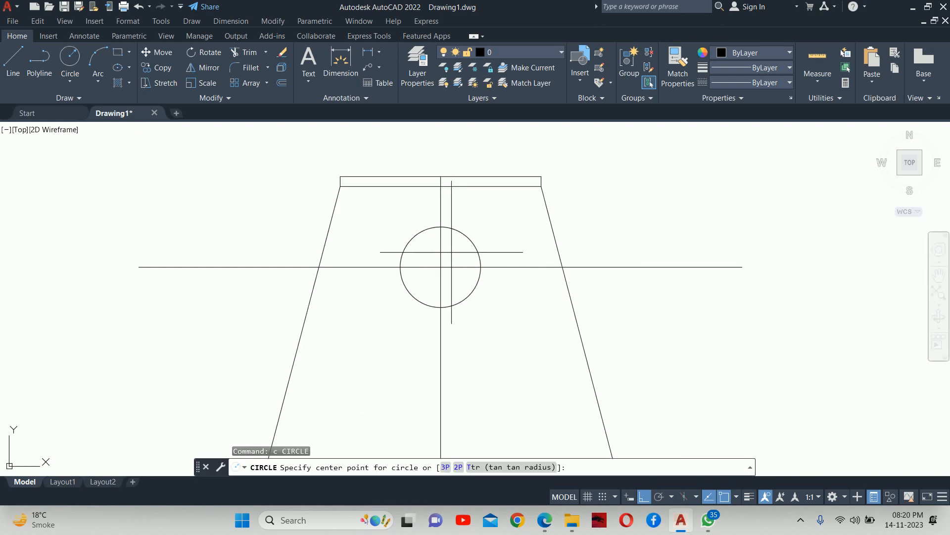
click(440, 267)
text(d)
key(Return)
text(25)
key(Return)
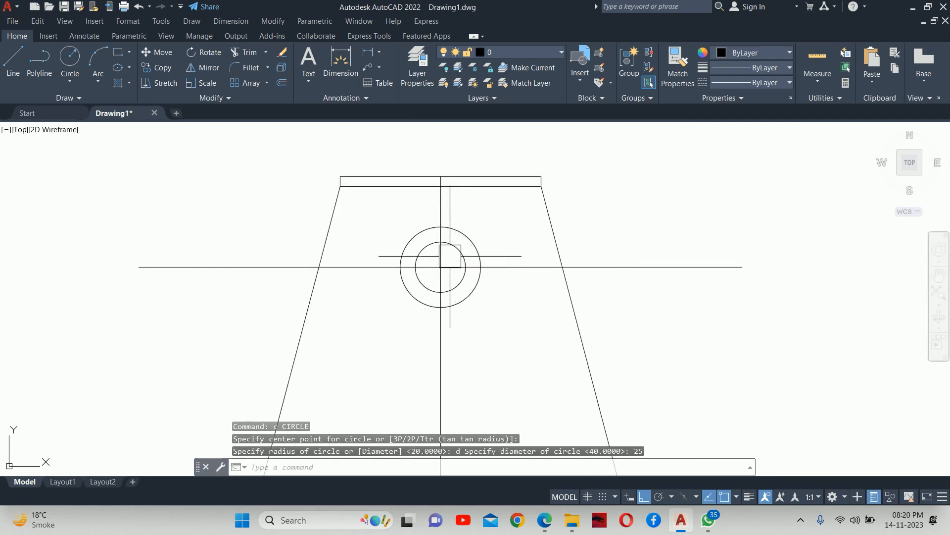
key(Escape)
key(Escape)
- Offset the diameter 25 circle 5 inward
scroll(458, 251, up, 2)
text(o)
key(Return)
text(5)
key(Return)
scroll(450, 261, up, 4)
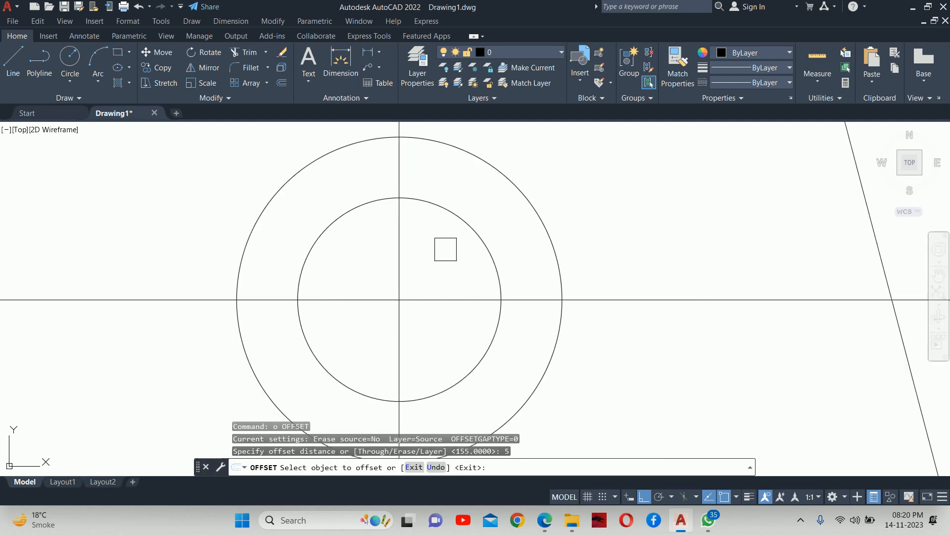
click(453, 244)
click(443, 264)
key(Escape)
key(Escape)
scroll(465, 274, down, 6)
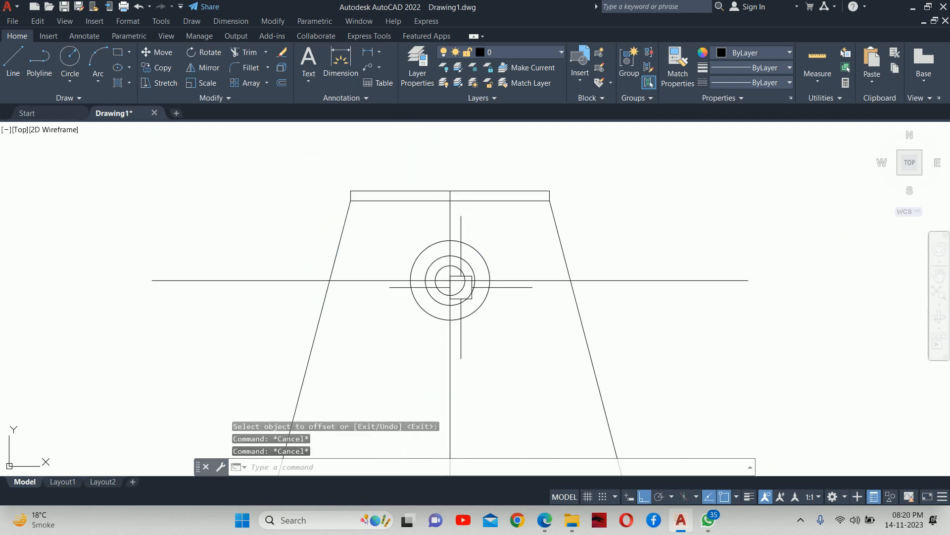
- Switch to the reference PDF in Edge to examine the front view's boss outline around the hole, and return to AutoCAD
key(alt+Tab)
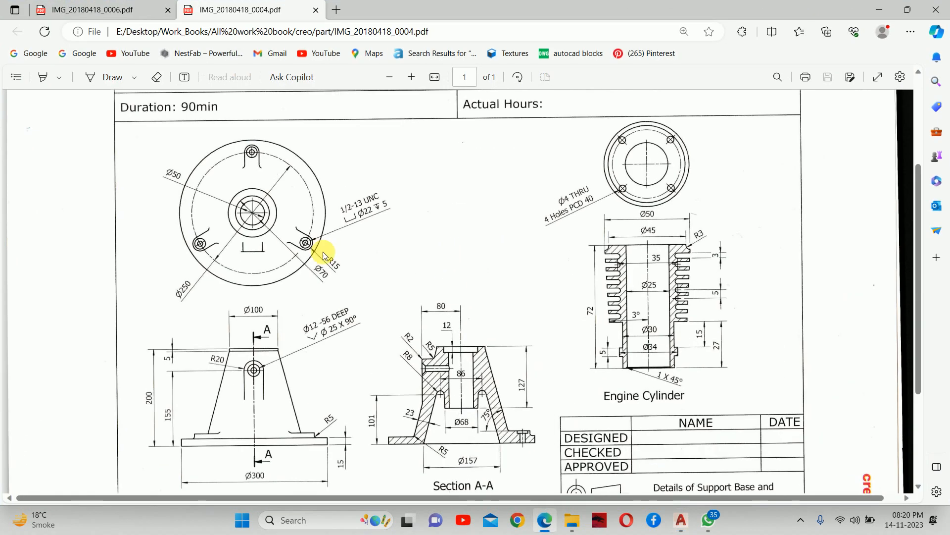
scroll(243, 376, up, 1)
scroll(243, 376, down, 1)
key(alt+Tab)
- Draw a vertical line 50 long downward from the left quadrant of the radius 20 circle
text(l)
key(Return)
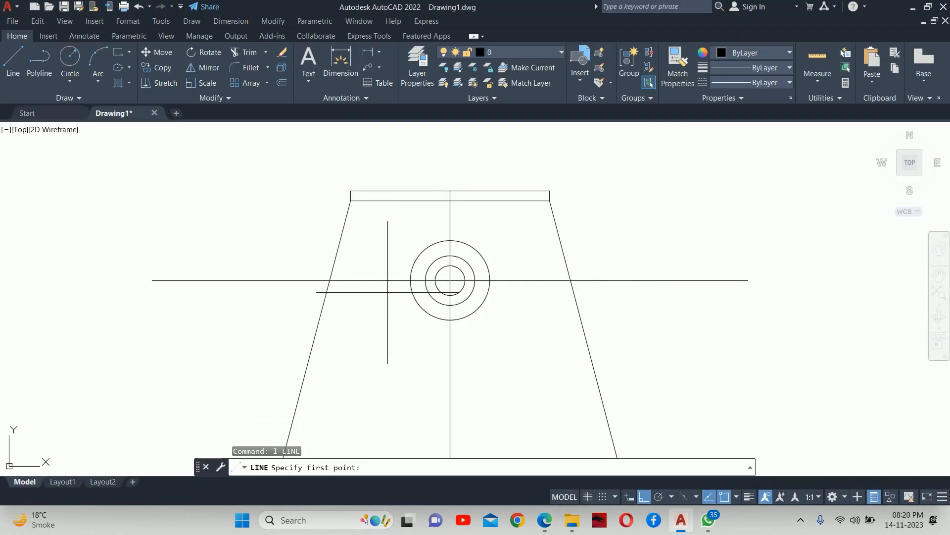
click(410, 280)
middle_drag(414, 418, 414, 312)
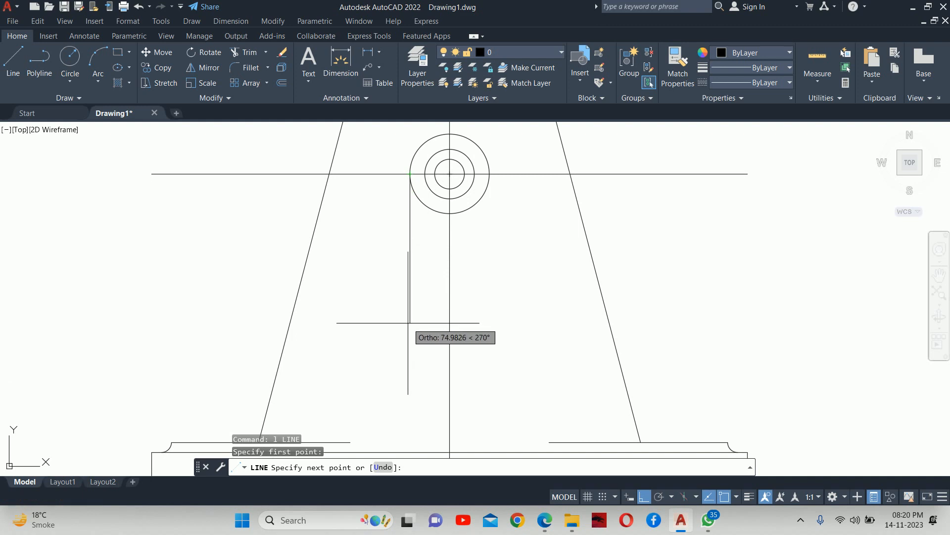
text(50)
key(Return)
key(Escape)
key(Escape)
key(Escape)
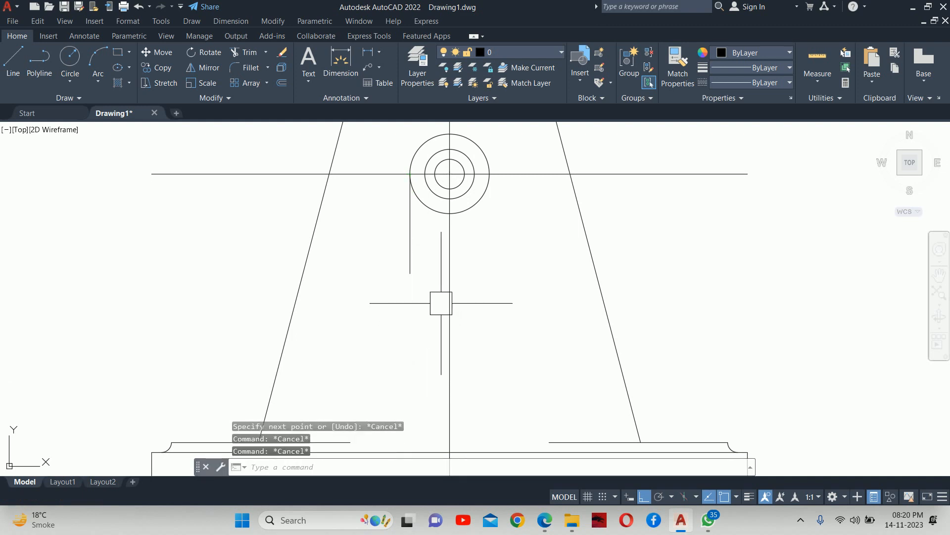
- Mirror the 50 long vertical line about the vertical centre line, keeping the original
text(mi)
key(Return)
click(409, 238)
key(Return)
click(449, 278)
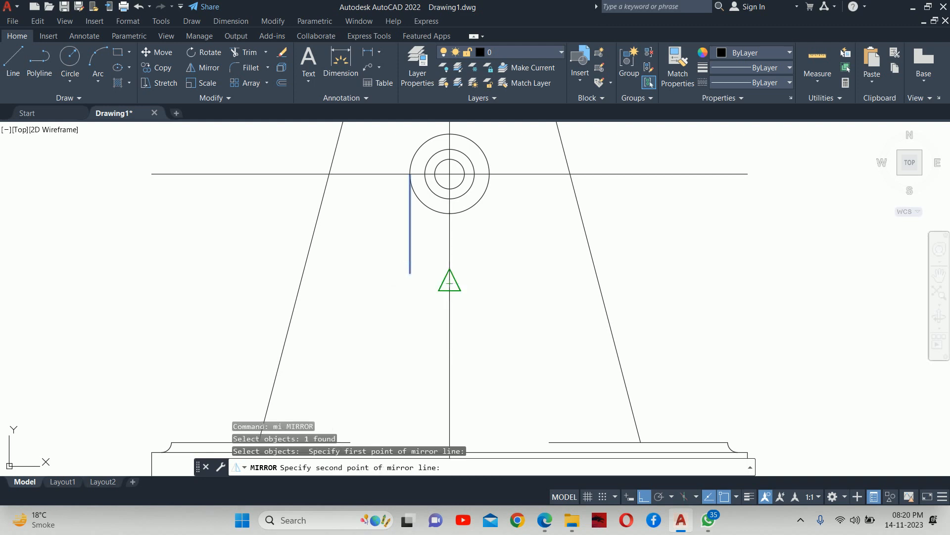
click(446, 250)
key(Return)
- Delete the horizontal construction line running through the boss centre
middle_drag(608, 196, 604, 278)
click(646, 254)
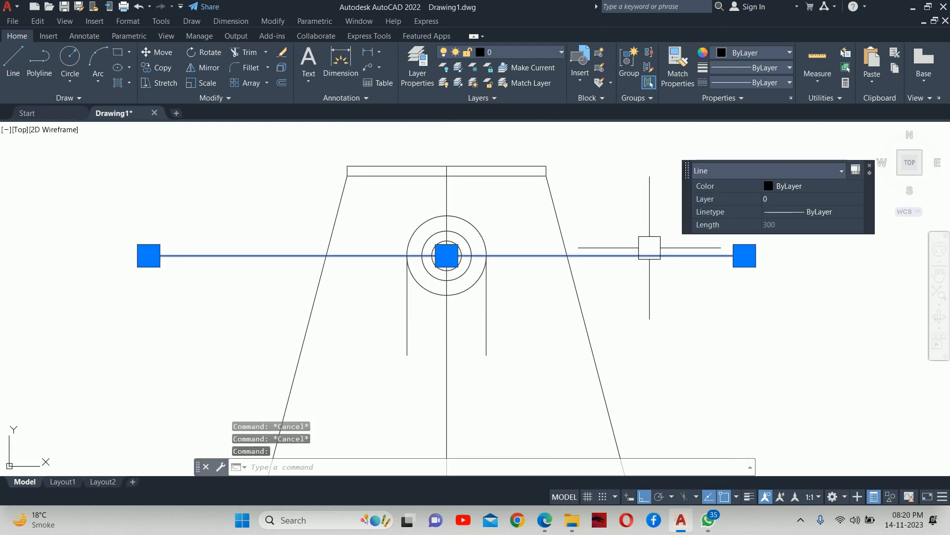
key(Delete)
- Trim away the lower half of the radius 20 circle between the two vertical boss lines
text(tr)
key(Return)
scroll(436, 278, up, 4)
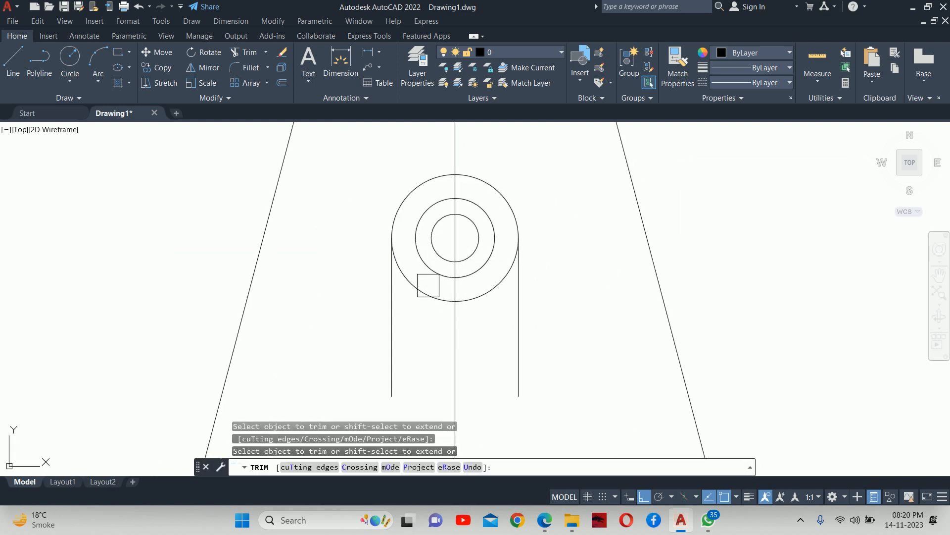
click(424, 295)
click(534, 282)
key(Escape)
scroll(529, 296, down, 8)
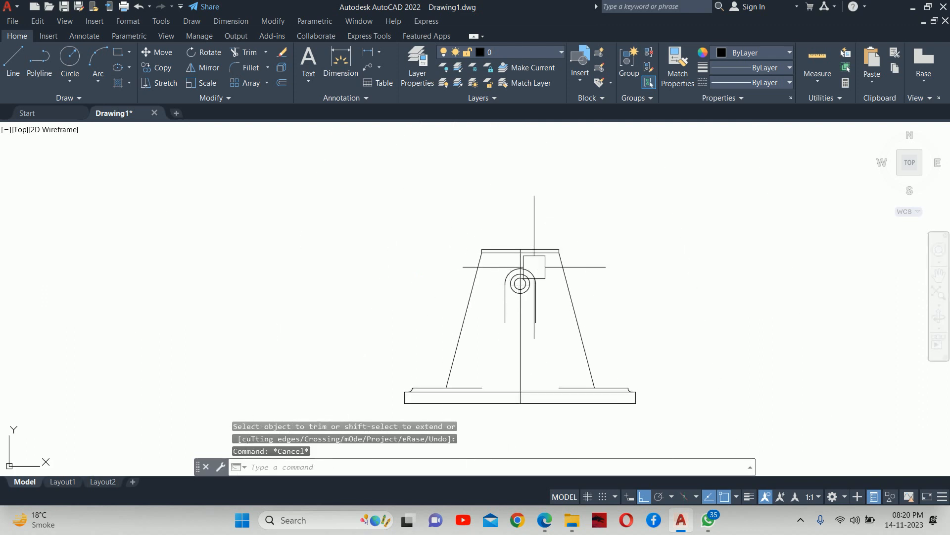
- Switch to the reference PDF in Edge to examine the front view and Section A-A, and return to AutoCAD
click(544, 520)
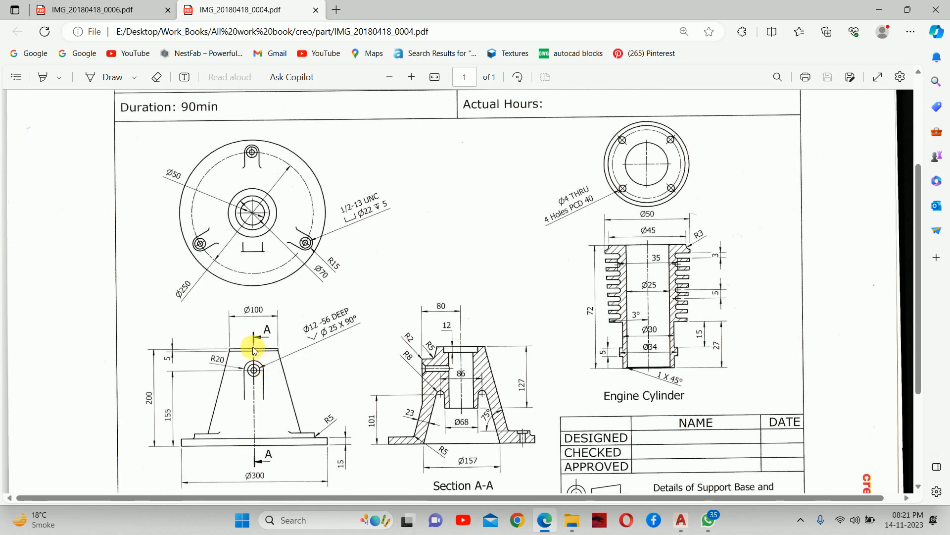
scroll(258, 350, up, 2)
scroll(256, 367, down, 2)
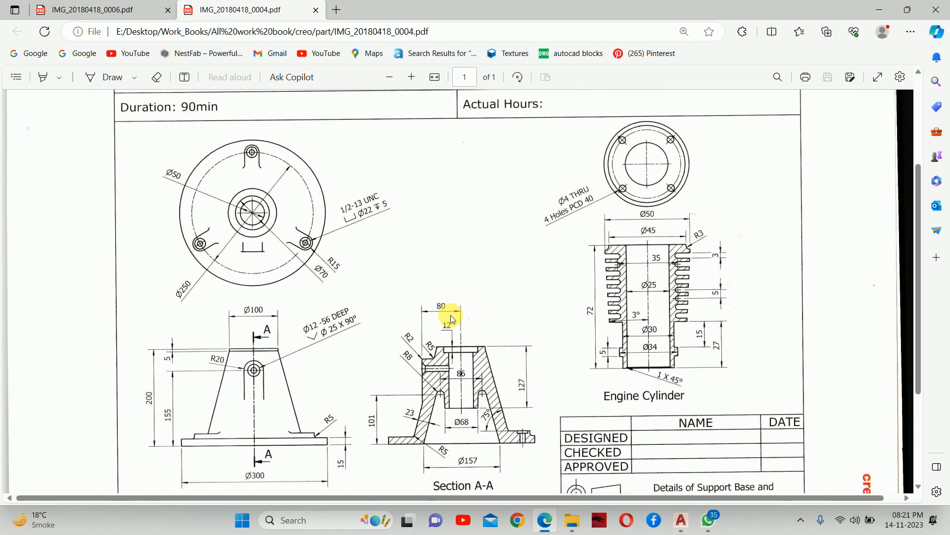
click(882, 5)
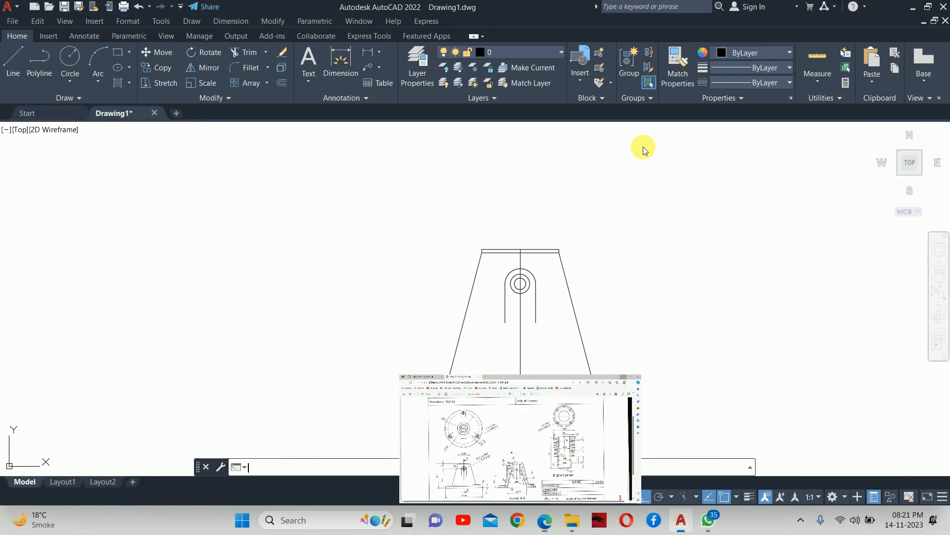
scroll(520, 343, down, 5)
middle_drag(520, 343, 402, 320)
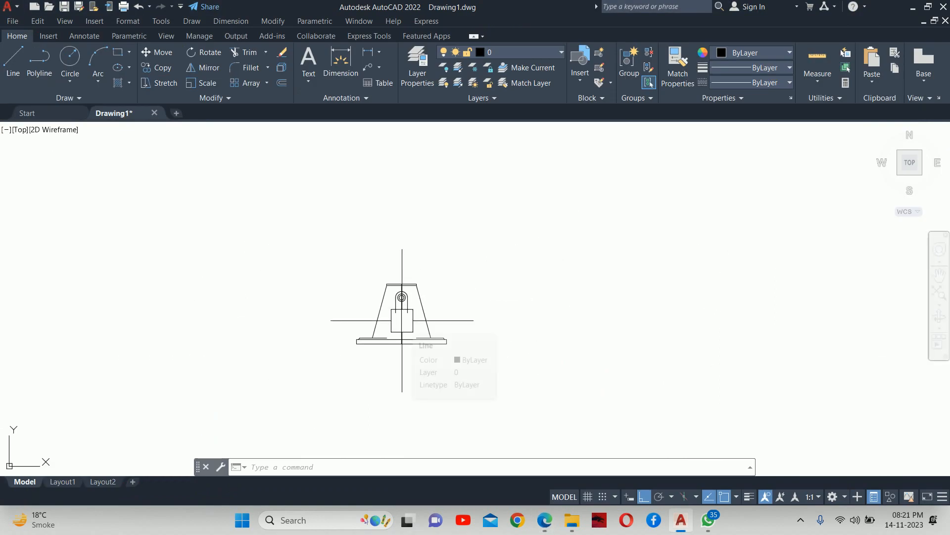
text(XLINE)
key(Return)
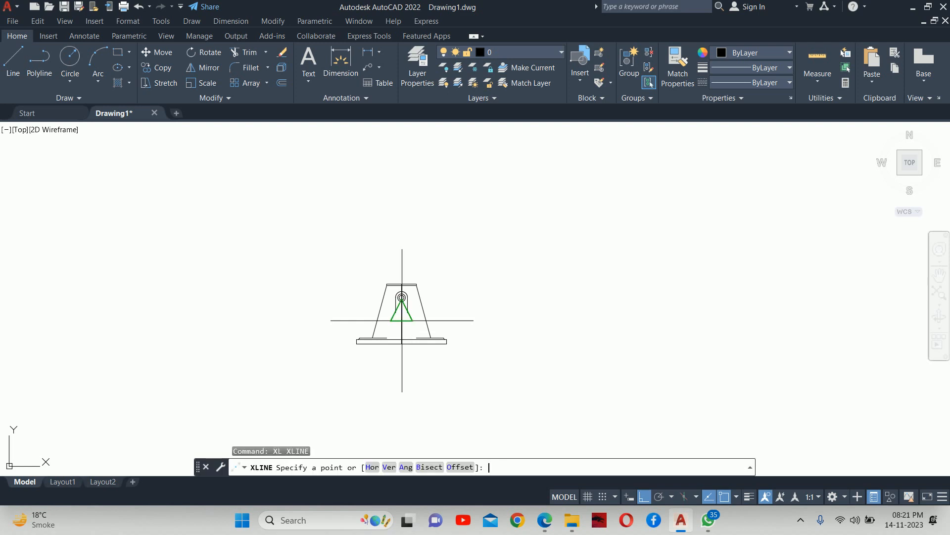
text(h)
key(Return)
scroll(411, 292, up, 10)
key(Escape)
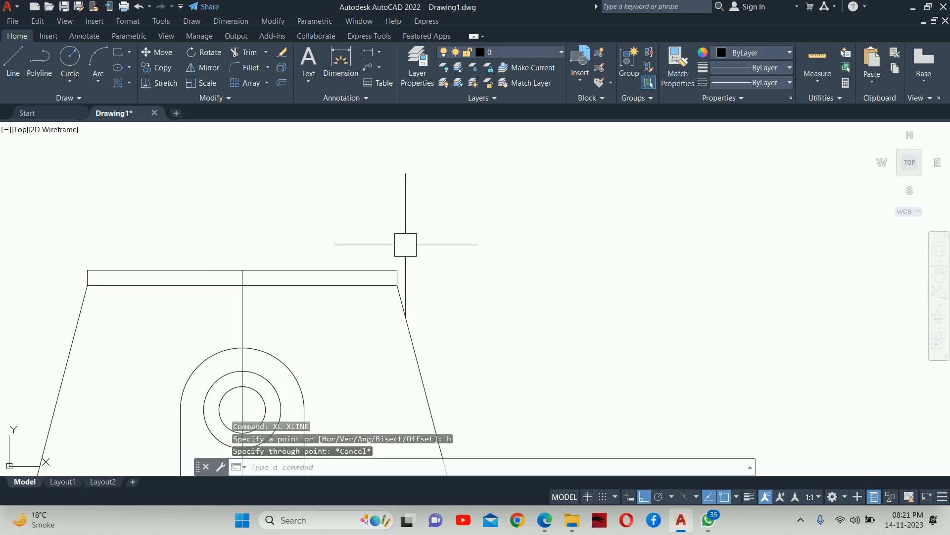
scroll(402, 267, down, 12)
text(co)
key(Return)
scroll(413, 309, up, 6)
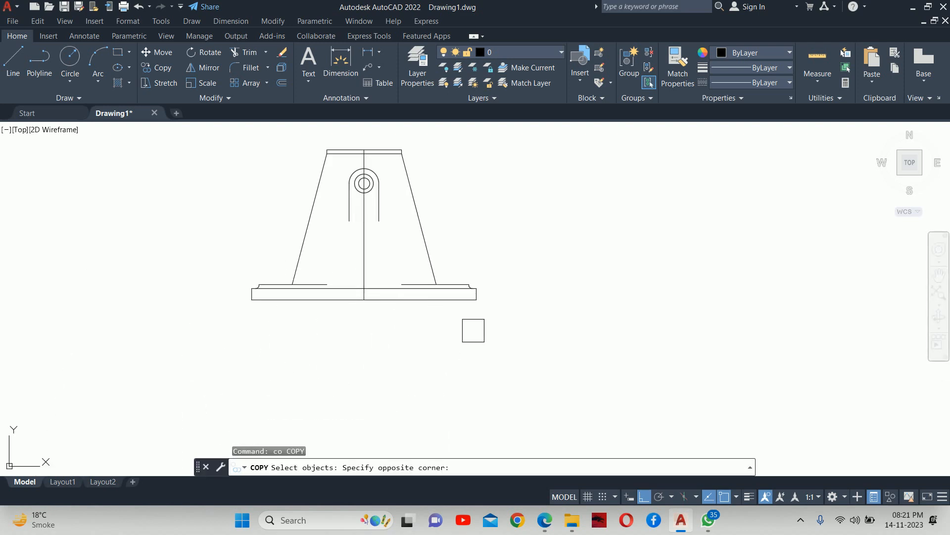
click(496, 332)
click(416, 238)
click(315, 341)
click(211, 264)
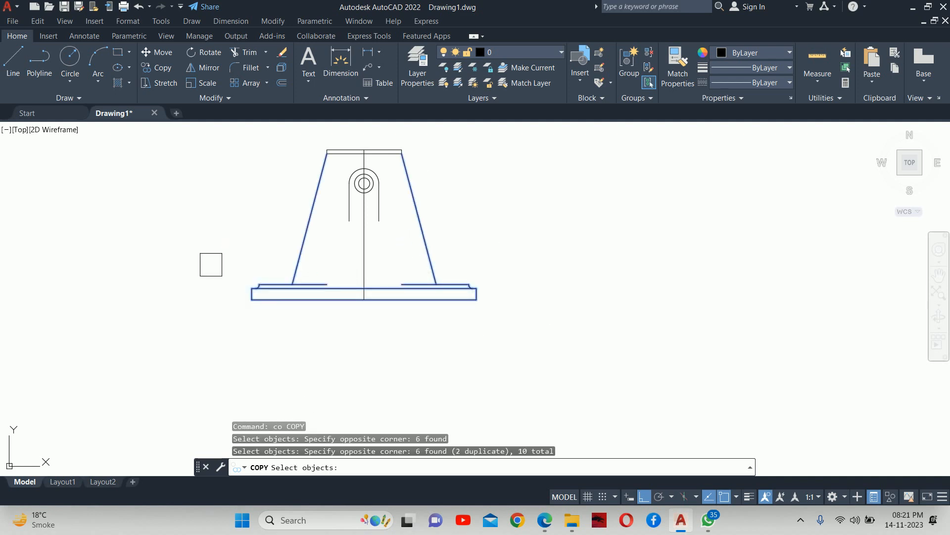
mouse_move(544, 520)
click(460, 413)
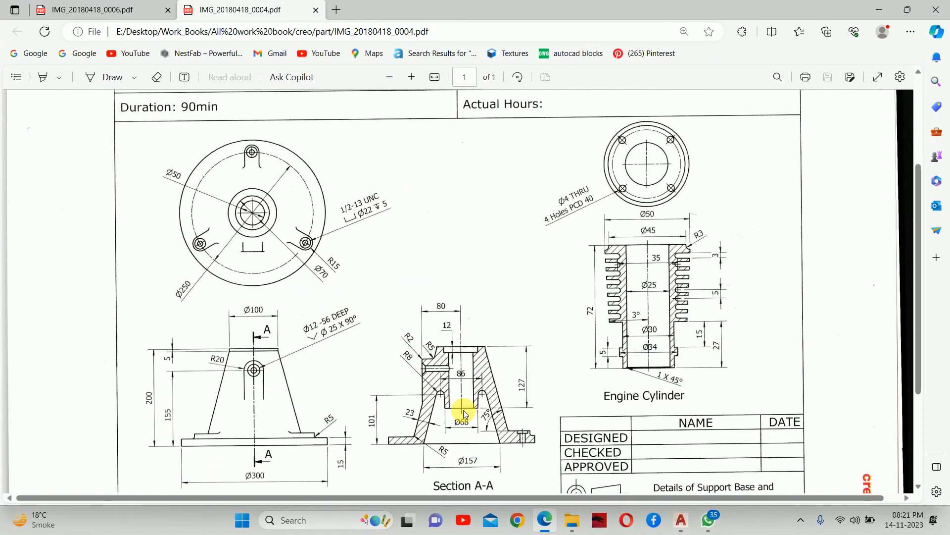
key(Escape)
key(Escape)
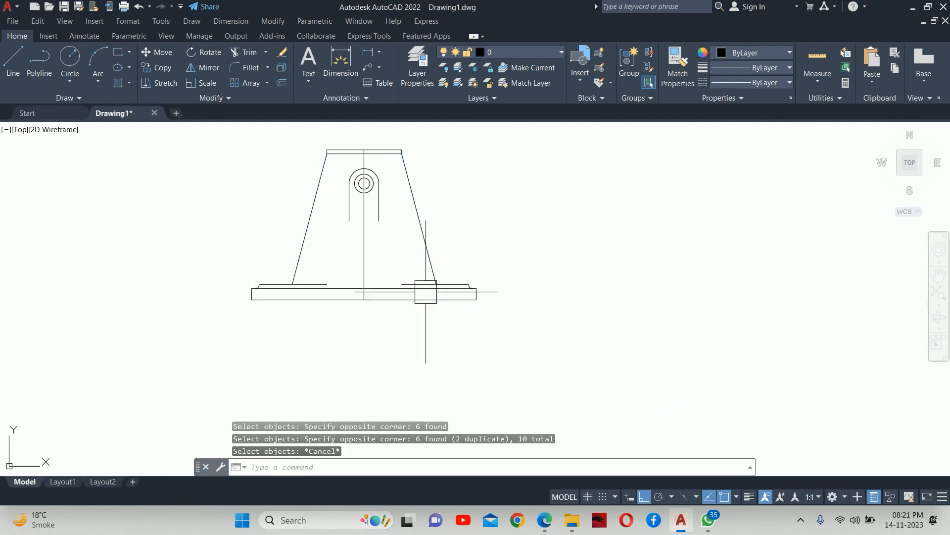
- Copy the base plate, slanted sides, top rim and vertical centre line about 750 horizontally to the right, leaving out the boss, step lines and corner arcs
scroll(454, 313, up, 2)
key(space)
click(567, 338)
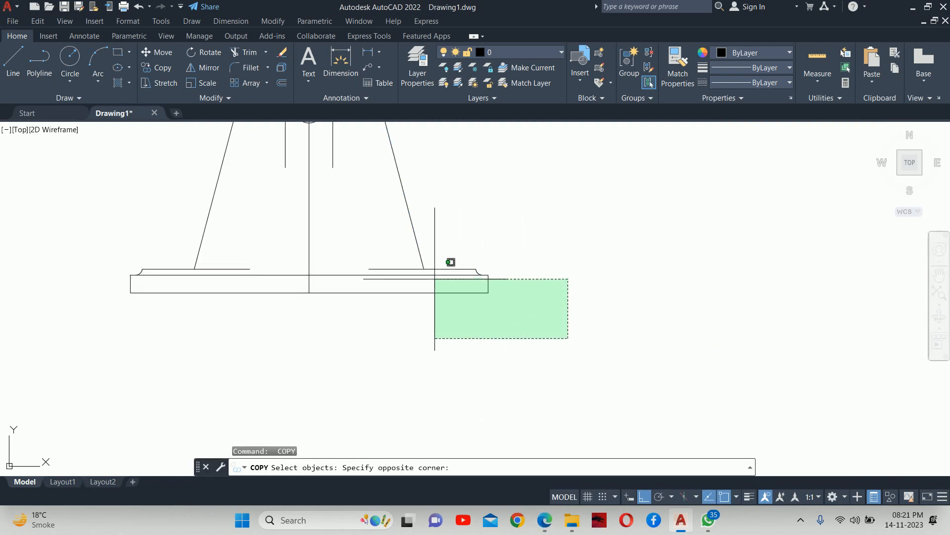
click(438, 270)
click(369, 276)
shift+click(376, 269)
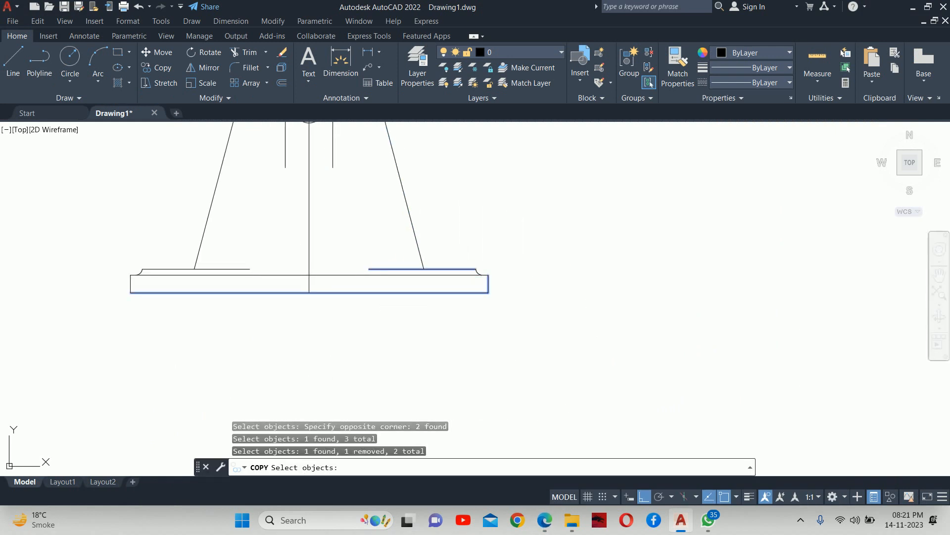
click(335, 274)
click(68, 273)
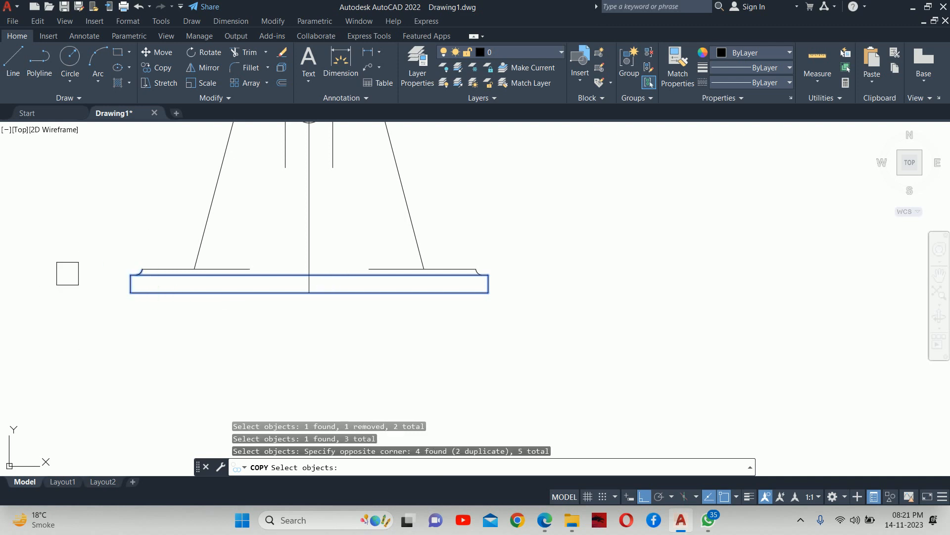
scroll(114, 272, up, 3)
shift+click(240, 265)
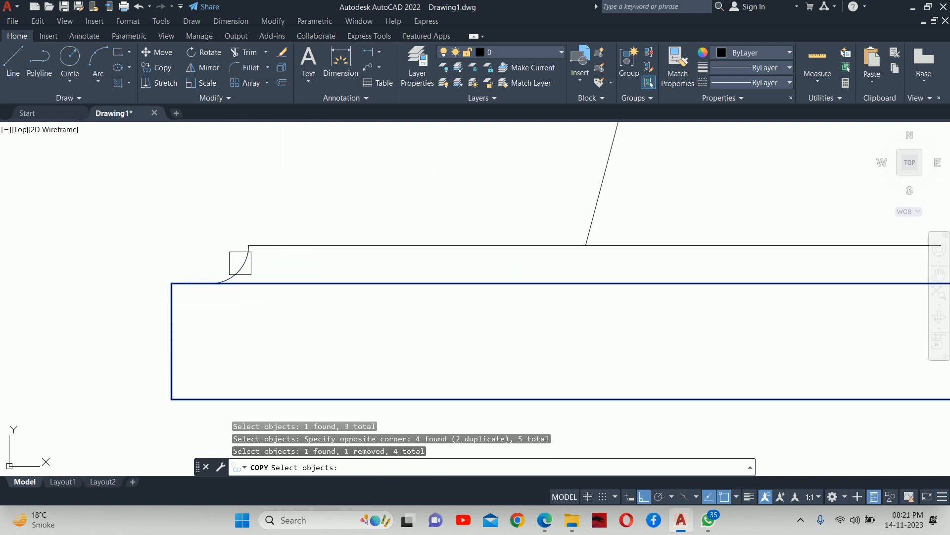
scroll(266, 266, down, 3)
scroll(266, 267, down, 2)
click(341, 291)
scroll(325, 263, up, 2)
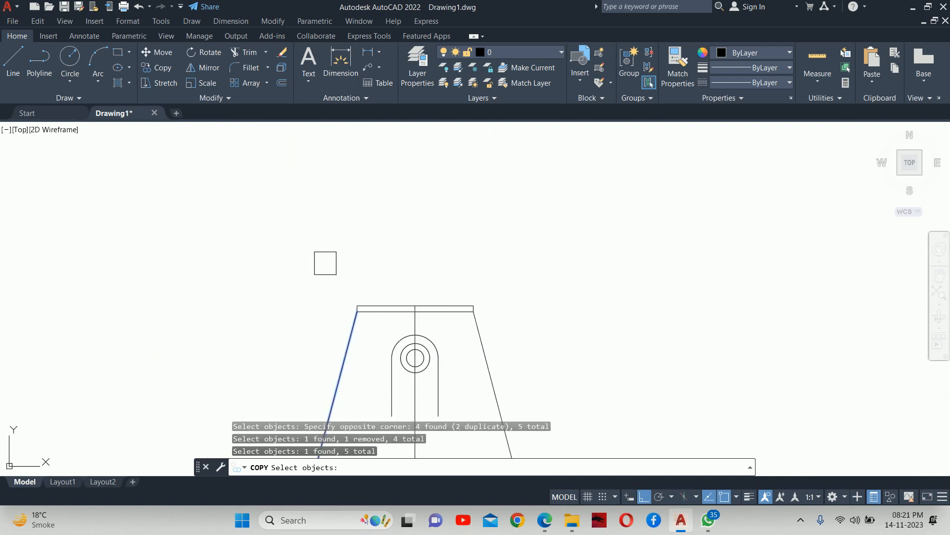
click(311, 325)
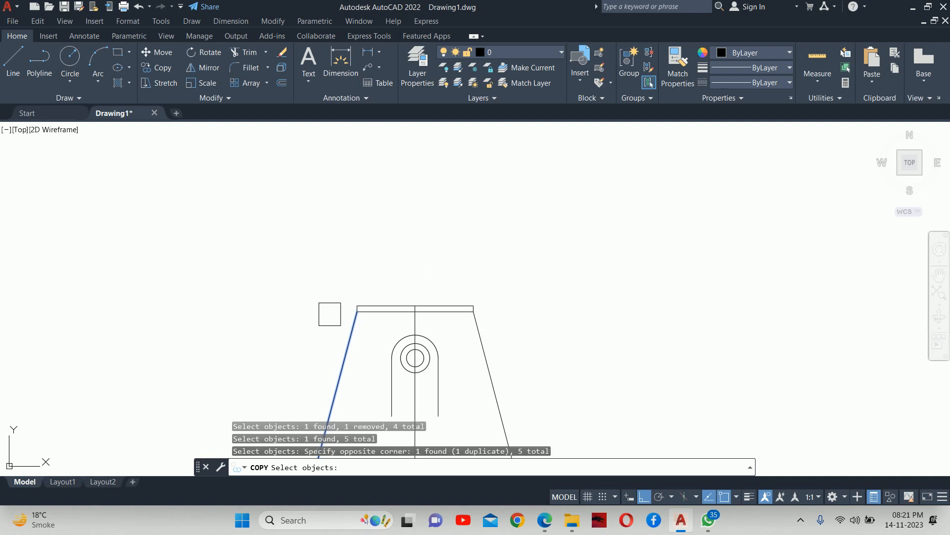
click(368, 284)
click(330, 327)
click(558, 267)
click(476, 339)
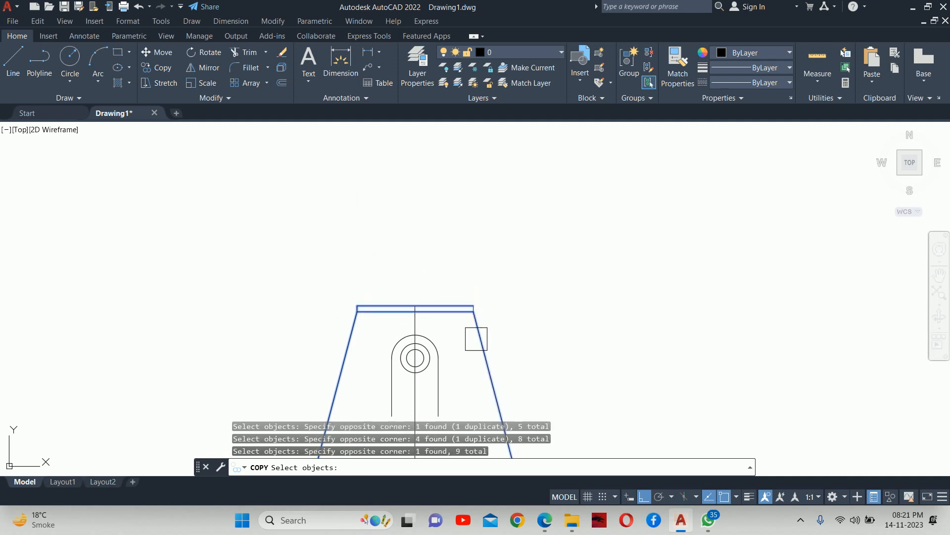
click(505, 206)
click(473, 325)
scroll(280, 245, down, 2)
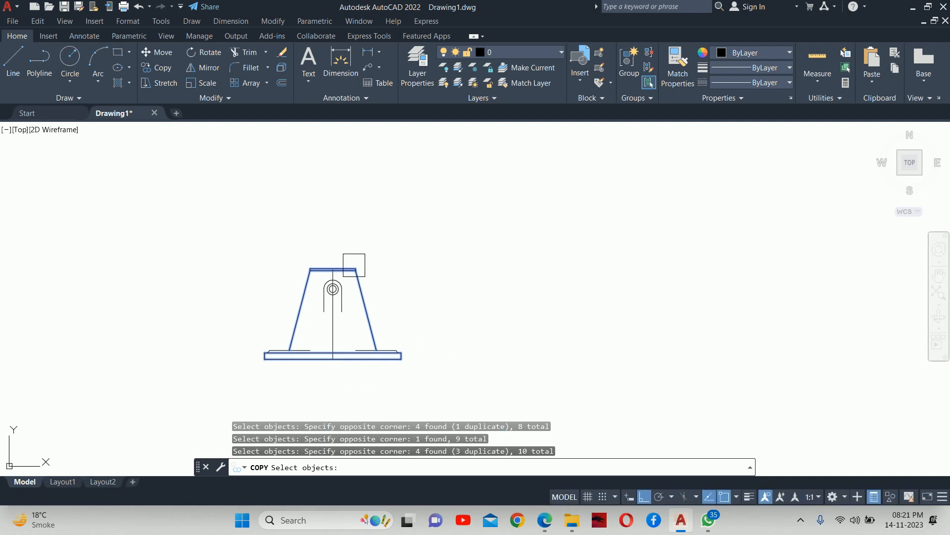
scroll(322, 283, up, 5)
click(355, 245)
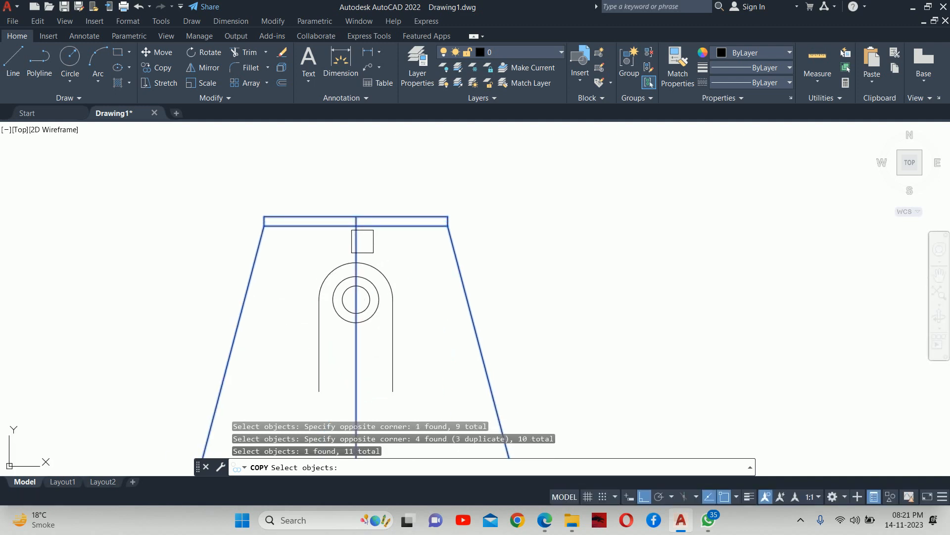
scroll(363, 242, down, 7)
key(Return)
click(394, 221)
click(614, 212)
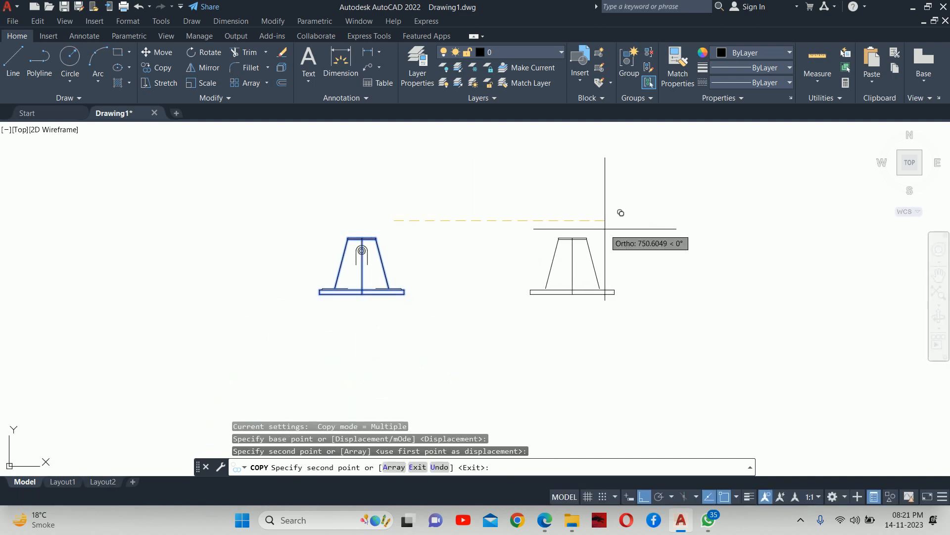
key(Escape)
key(Escape)
- Extend both slanted sides of the copied outline down to the base plate's top edge
scroll(584, 270, up, 4)
text(ex)
key(Return)
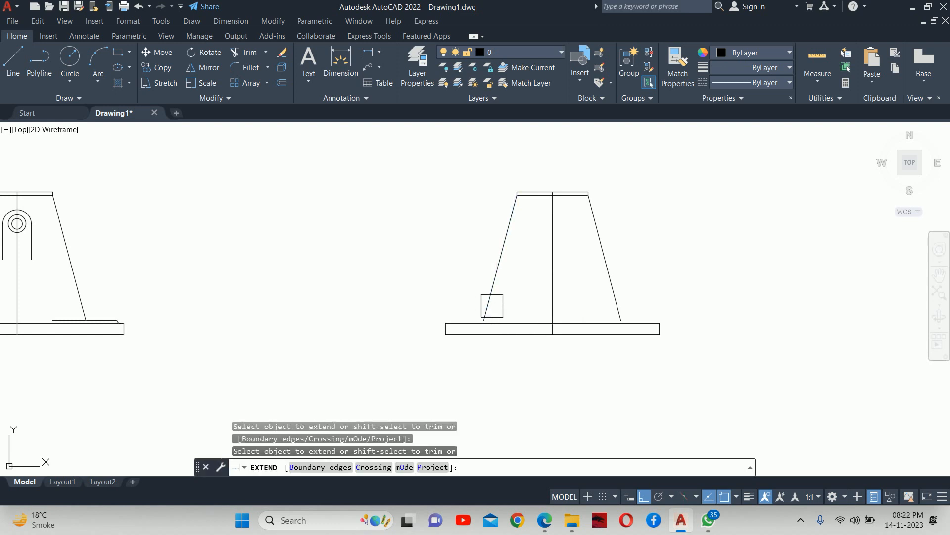
key(Escape)
key(Escape)
key(Escape)
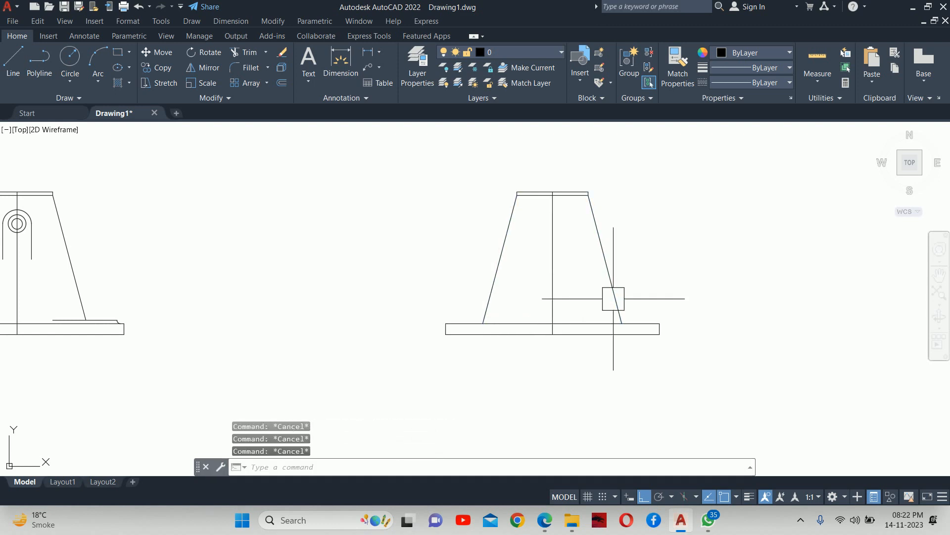
- Offset both slanted sides of the copied outline 23 inward
text(o)
key(Return)
text(23)
key(Return)
click(503, 263)
click(527, 269)
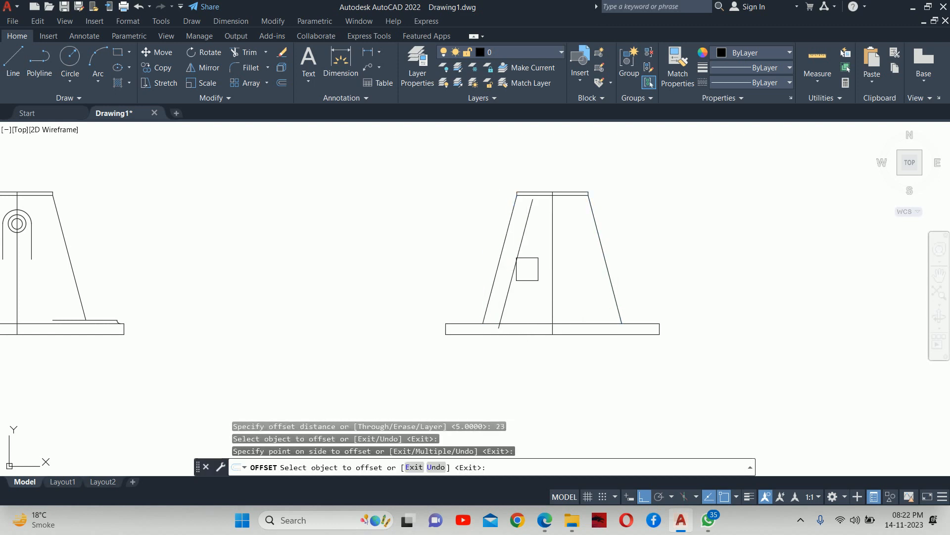
click(602, 257)
click(579, 268)
key(Escape)
key(Escape)
key(Escape)
key(Escape)
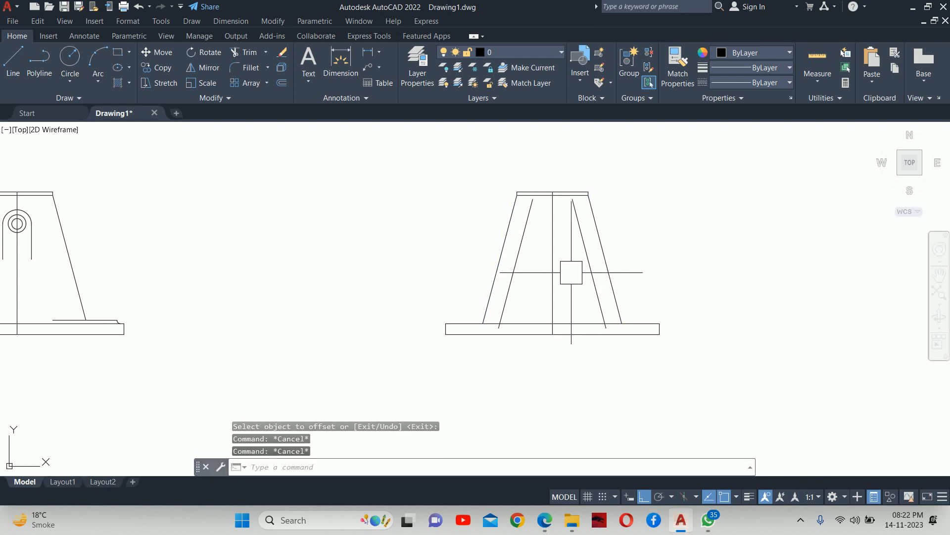
- Check the wall and base details of Section A-A in the reference PDF in Edge, and return to AutoCAD
middle_drag(555, 241, 555, 246)
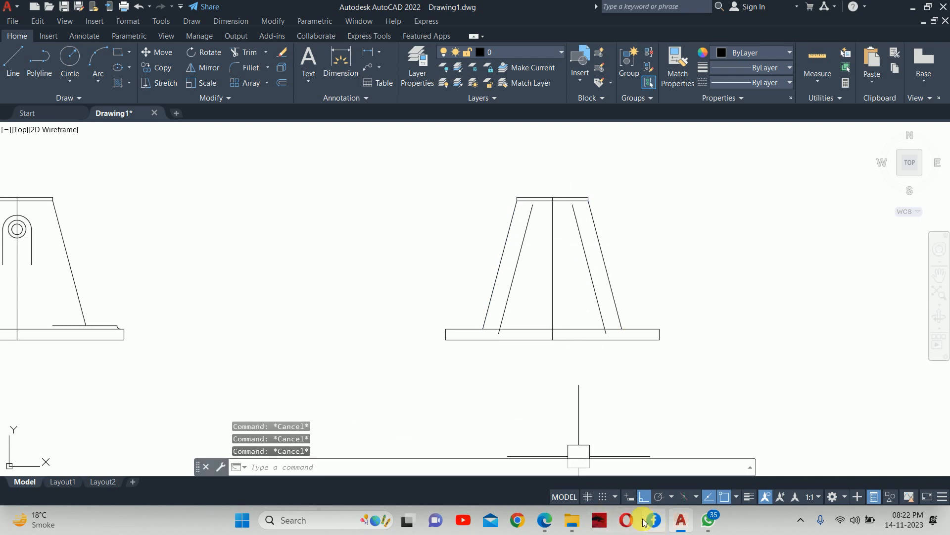
click(550, 523)
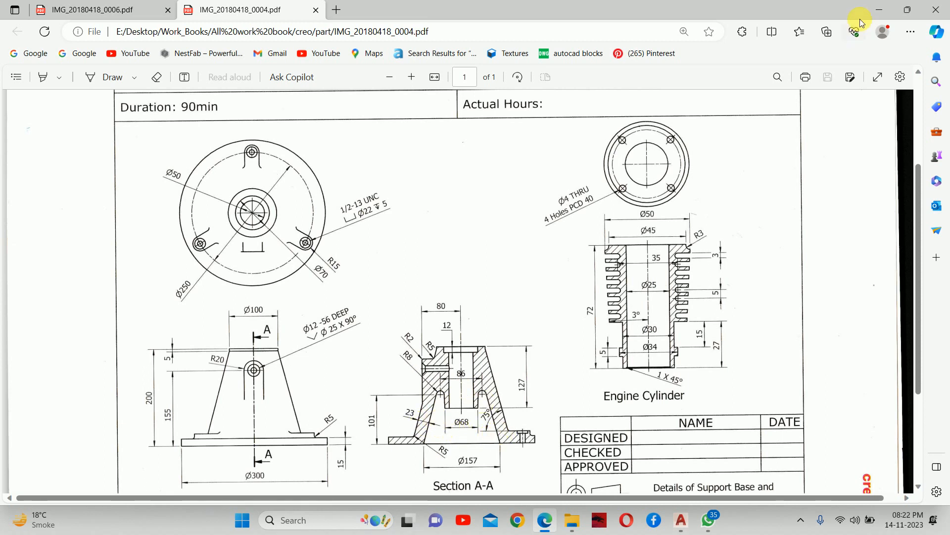
click(883, 8)
- Extend both inner wall lines to the base plate's bottom edge, and trim the plate's top edge between them and across the right wall
middle_drag(562, 274, 548, 240)
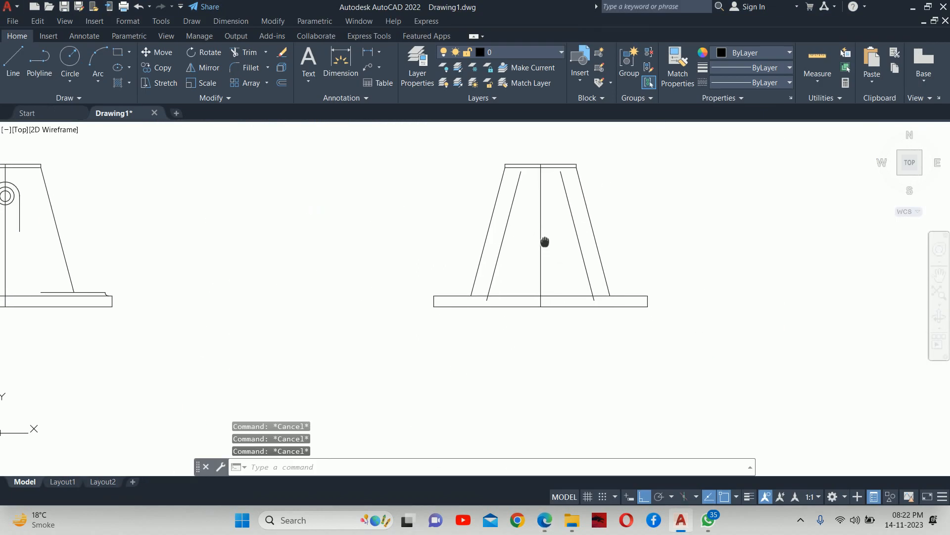
text(ex)
key(Return)
scroll(489, 273, up, 5)
click(493, 276)
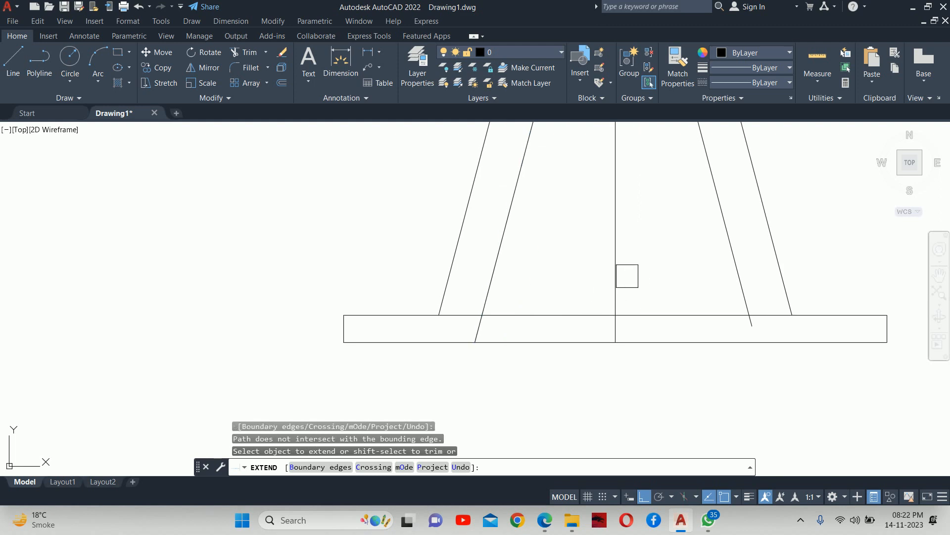
click(723, 256)
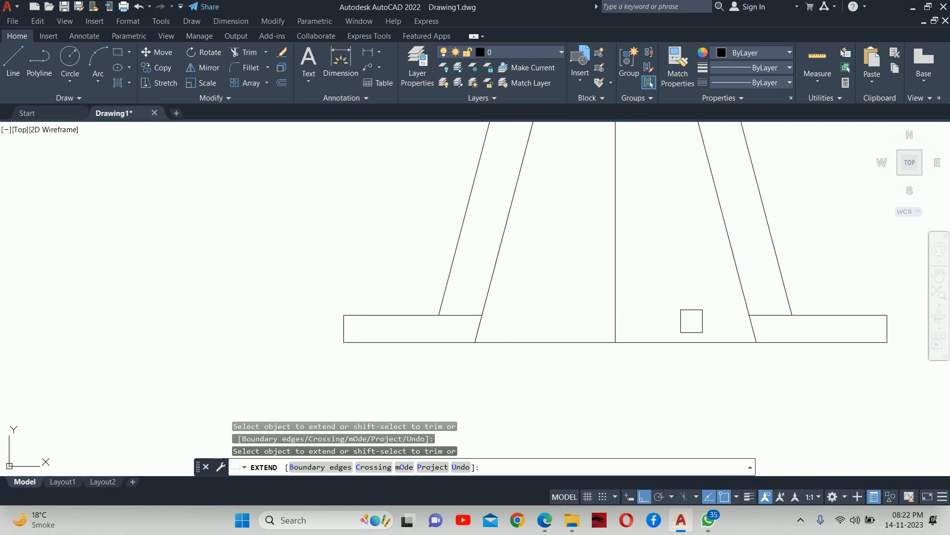
scroll(783, 321, up, 4)
shift+click(762, 307)
scroll(762, 307, down, 4)
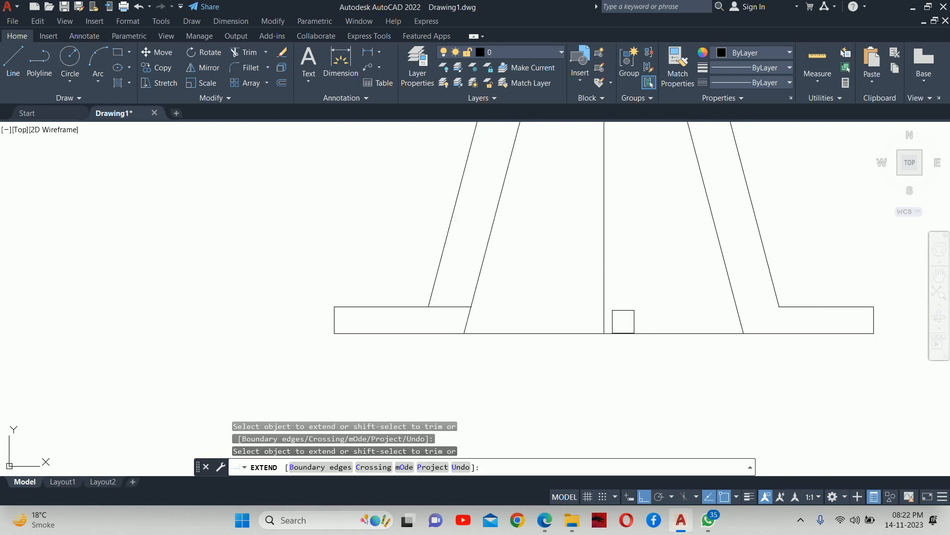
- Measure the horizontal distance between the lower ends of the two inner wall lines
key(Escape)
text(dli)
key(Return)
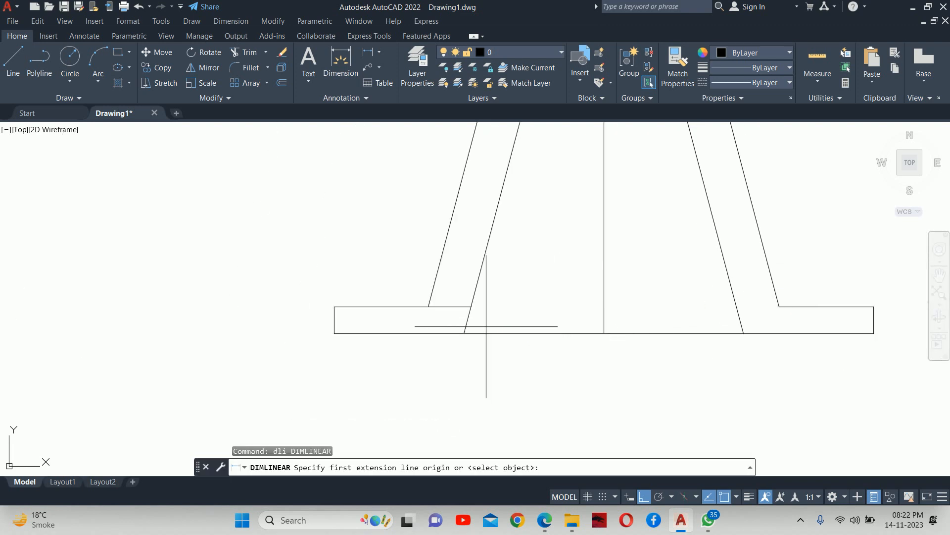
click(464, 333)
click(743, 333)
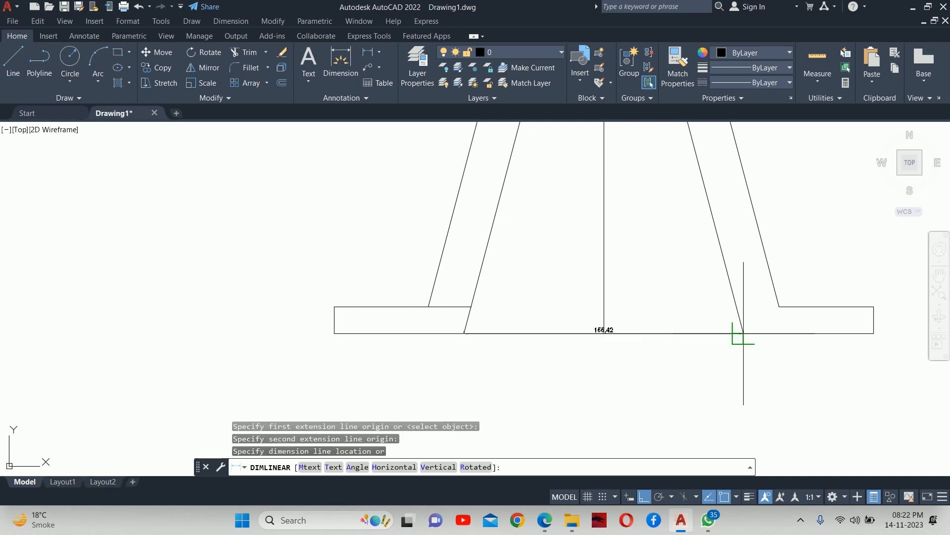
scroll(658, 354, up, 5)
key(Escape)
key(Escape)
key(Escape)
scroll(631, 351, down, 6)
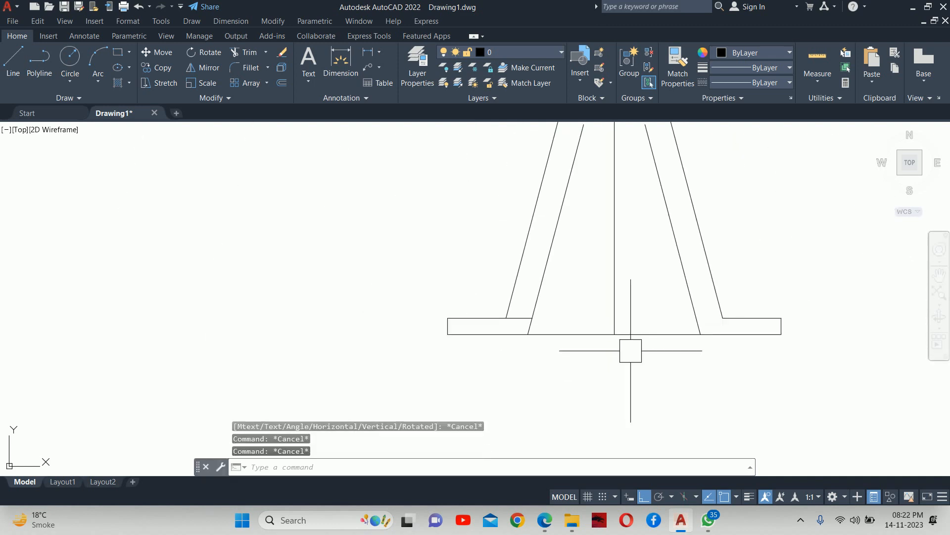
scroll(630, 339, down, 4)
scroll(631, 322, up, 2)
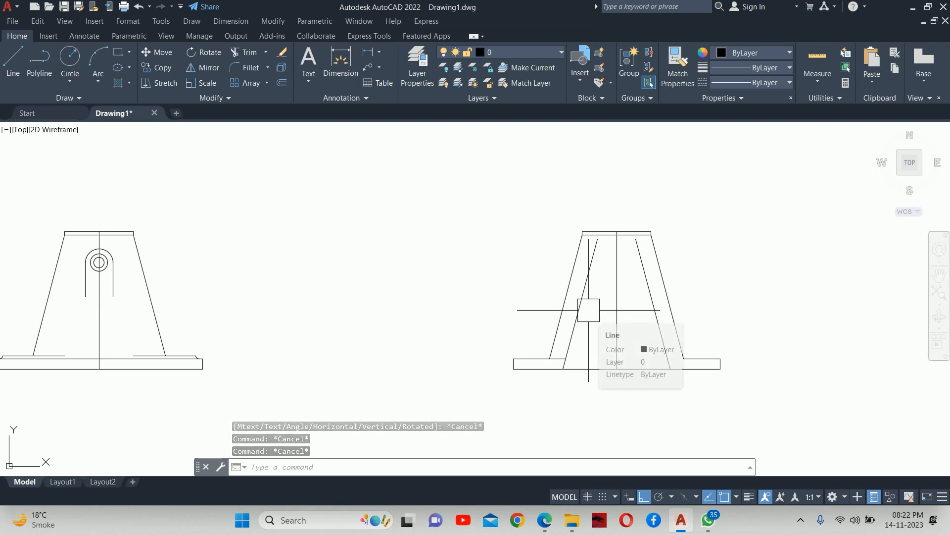
key(Escape)
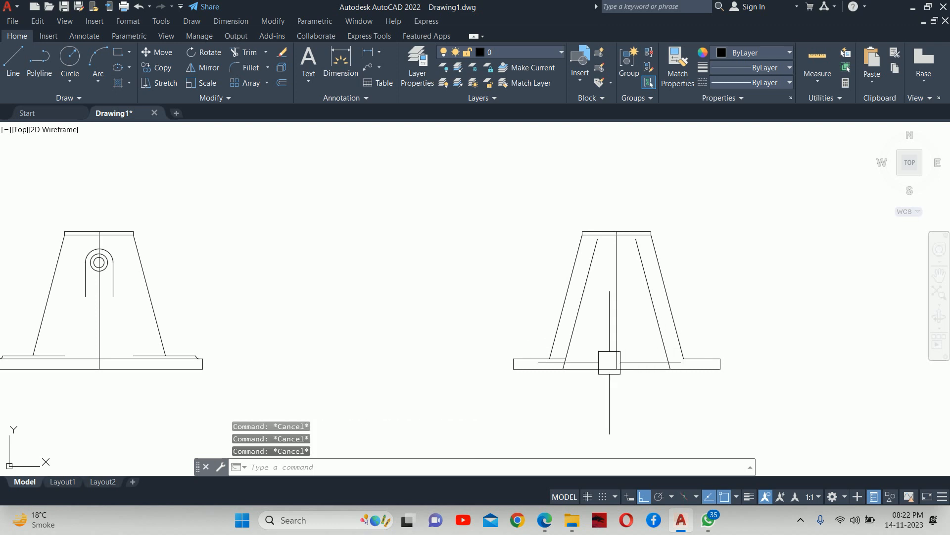
scroll(574, 367, up, 2)
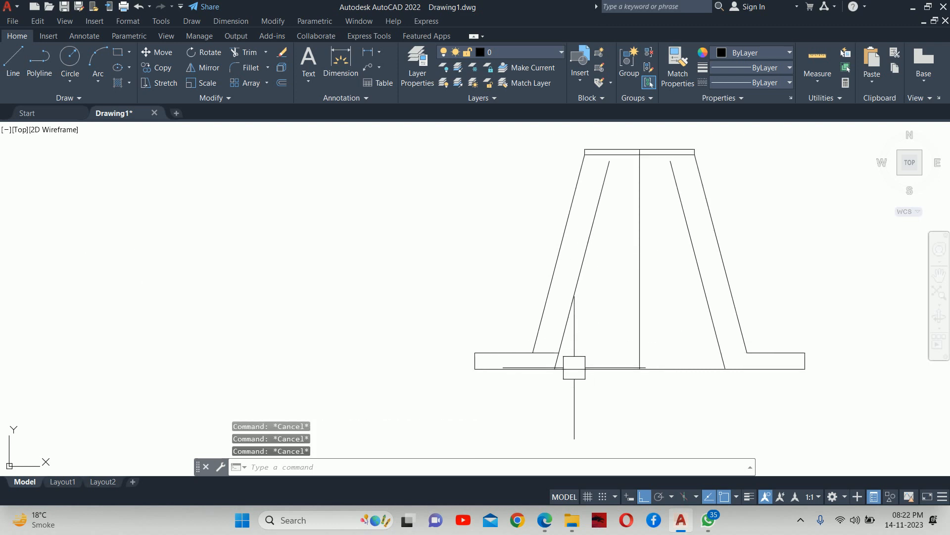
scroll(577, 361, down, 2)
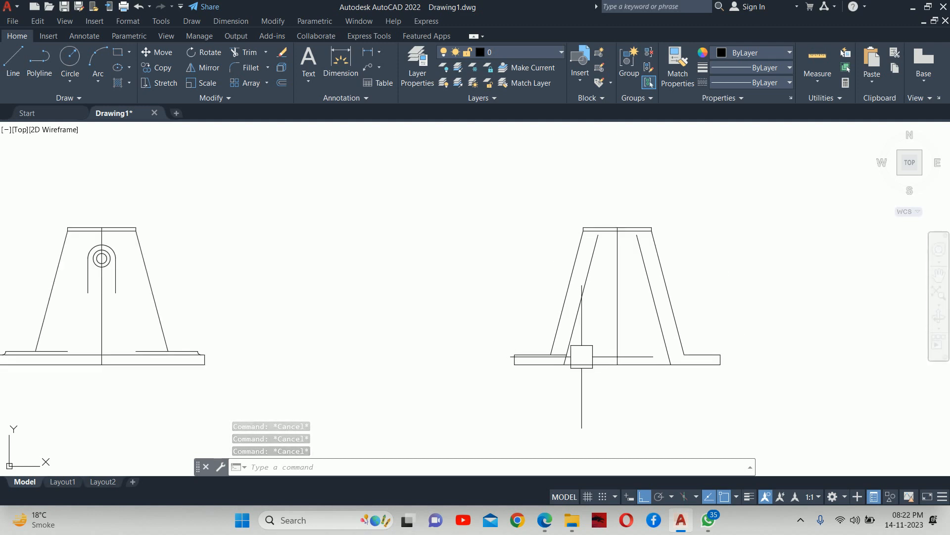
- Repeat the linear measurement of the section's opening along the base plate's bottom edge
text(dli)
key(Return)
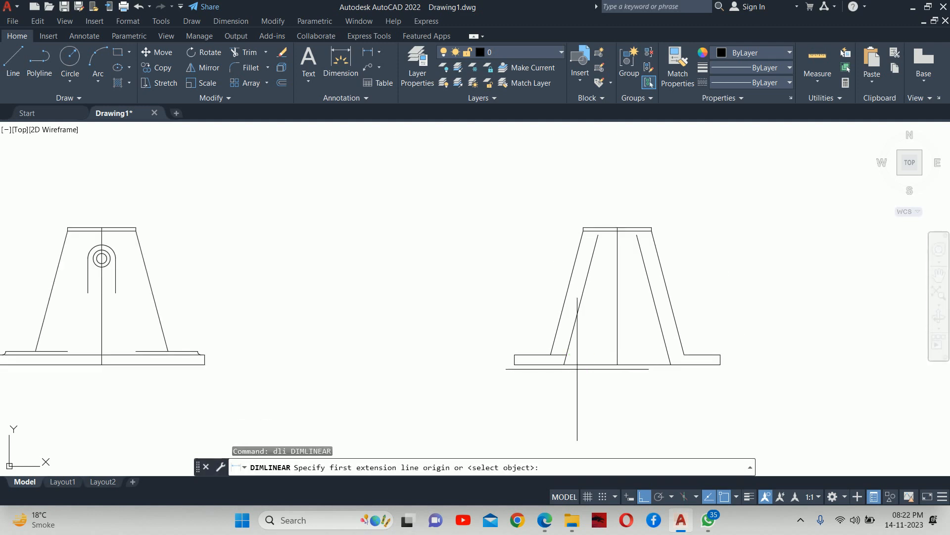
scroll(577, 361, up, 2)
click(548, 357)
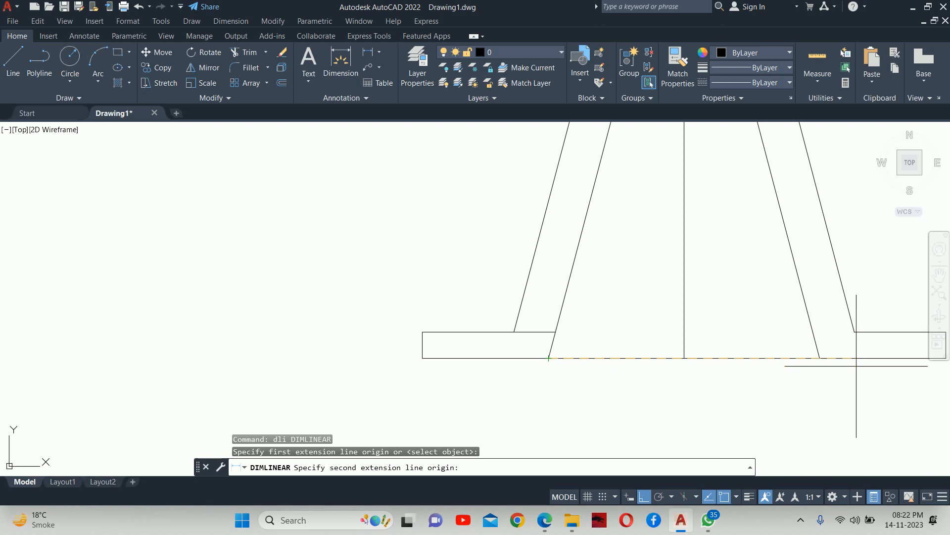
click(820, 357)
scroll(724, 385, up, 4)
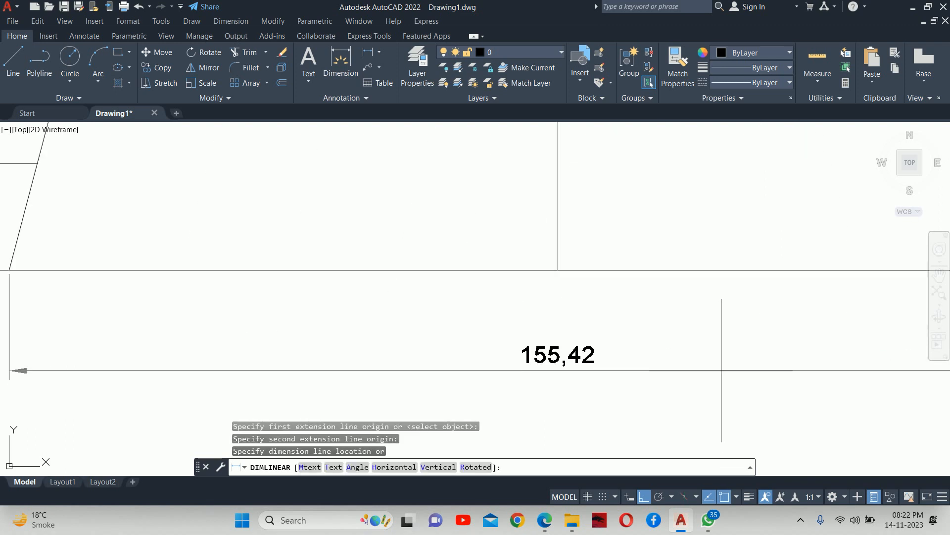
key(Escape)
scroll(722, 370, down, 3)
key(Escape)
key(Escape)
scroll(657, 355, down, 2)
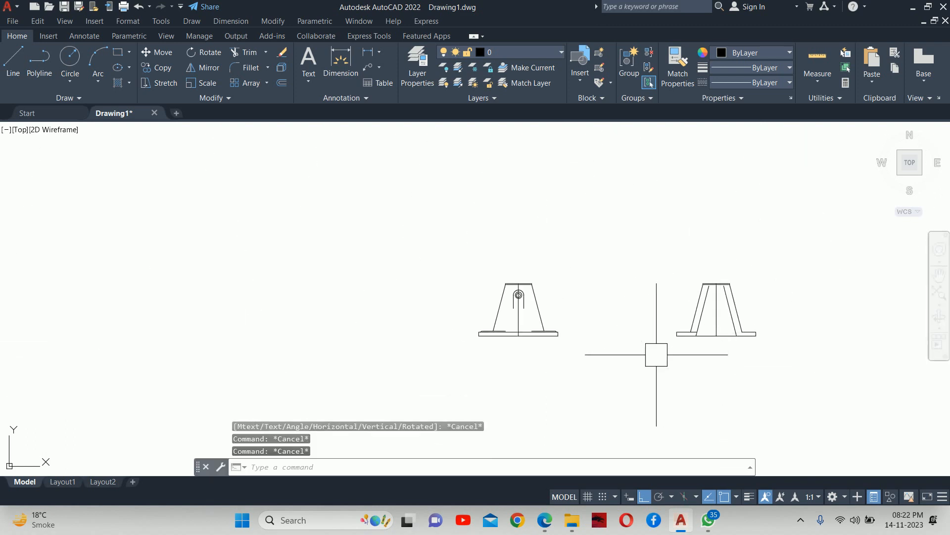
- Check the bottom opening diameter of Section A-A in the reference PDF in Edge, and return to AutoCAD
click(544, 519)
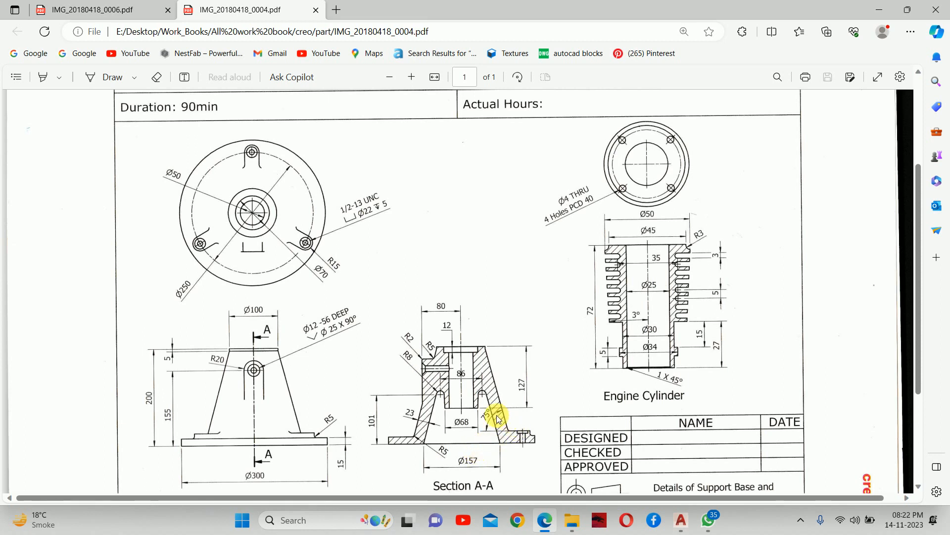
click(882, 11)
key(Escape)
key(Escape)
key(Escape)
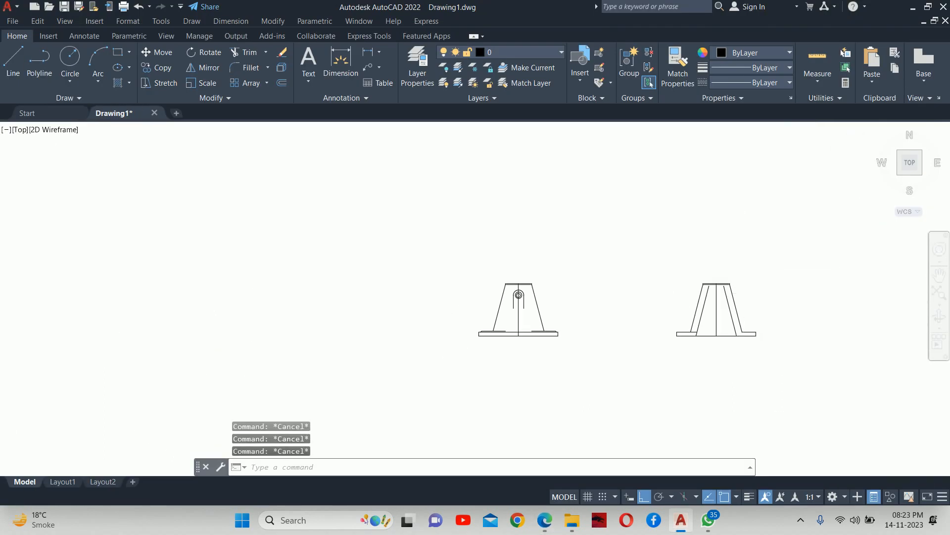
- Delete both inner wall lines from the section view
scroll(742, 277, up, 4)
click(697, 329)
click(639, 345)
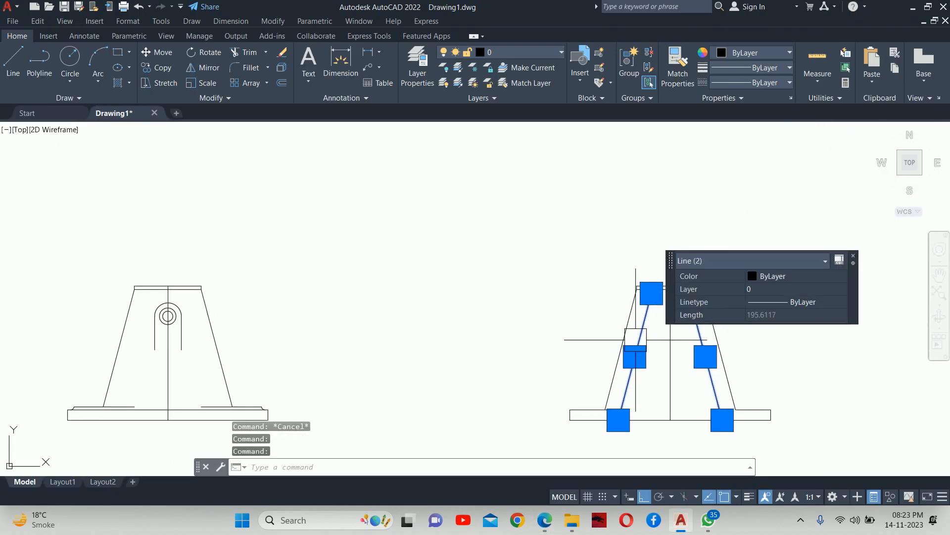
key(Delete)
middle_drag(640, 347, 624, 286)
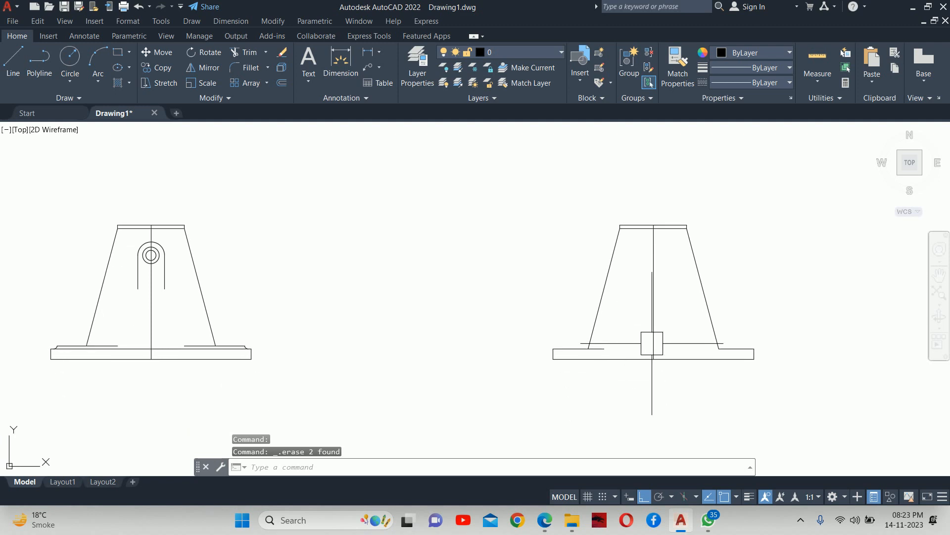
- Offset the section's vertical centre line 157/2 to both sides
text(o)
key(Return)
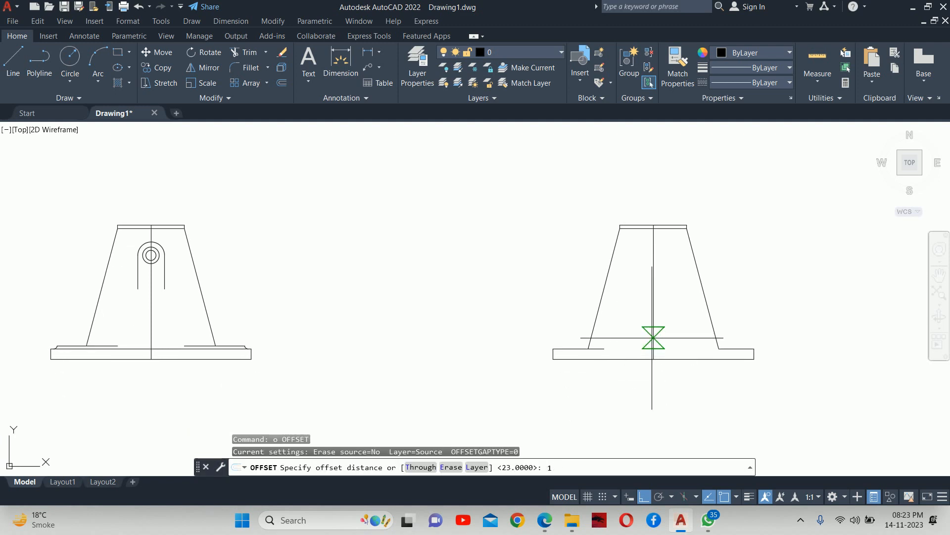
text(157/2)
key(Return)
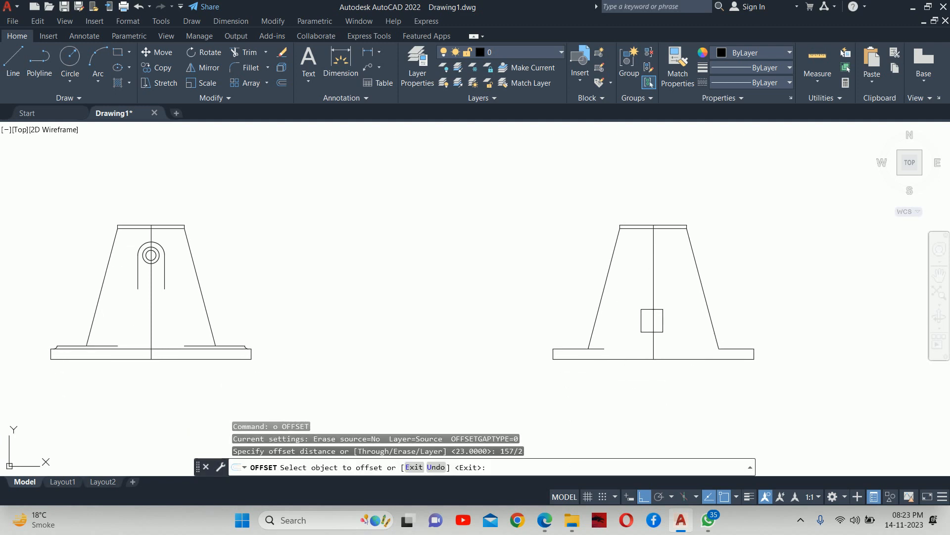
click(652, 321)
click(624, 320)
click(648, 324)
click(798, 298)
key(Escape)
key(Escape)
scroll(663, 335, up, 2)
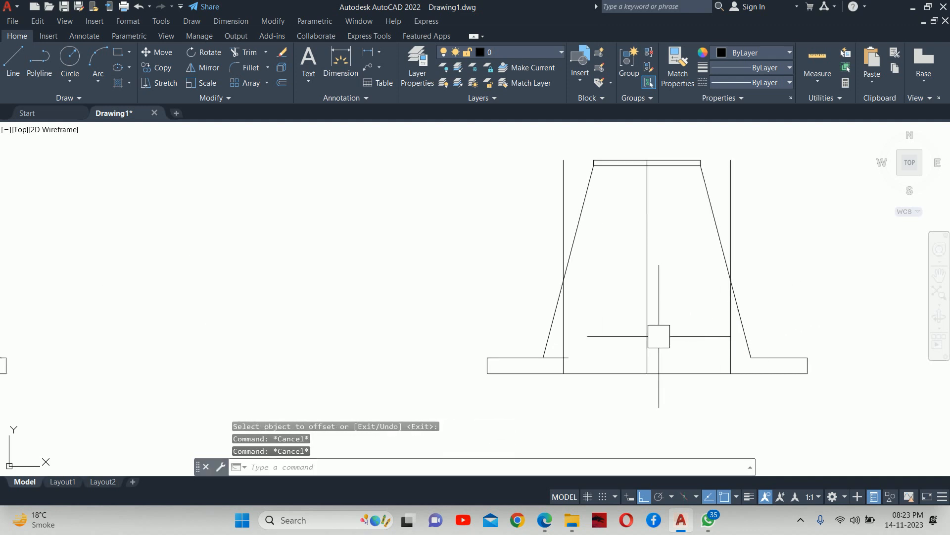
key(Escape)
scroll(658, 336, up, 2)
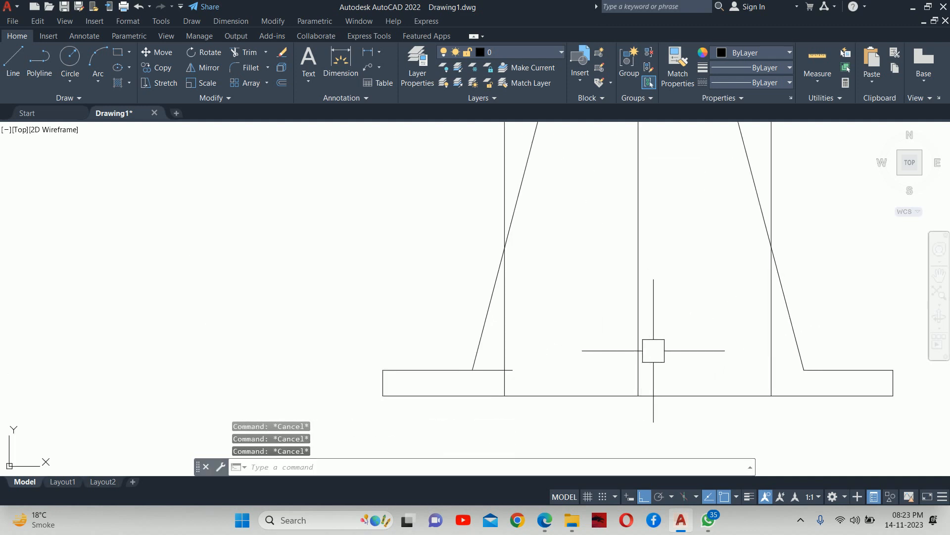
text(o)
key(Return)
text(25)
key(Return)
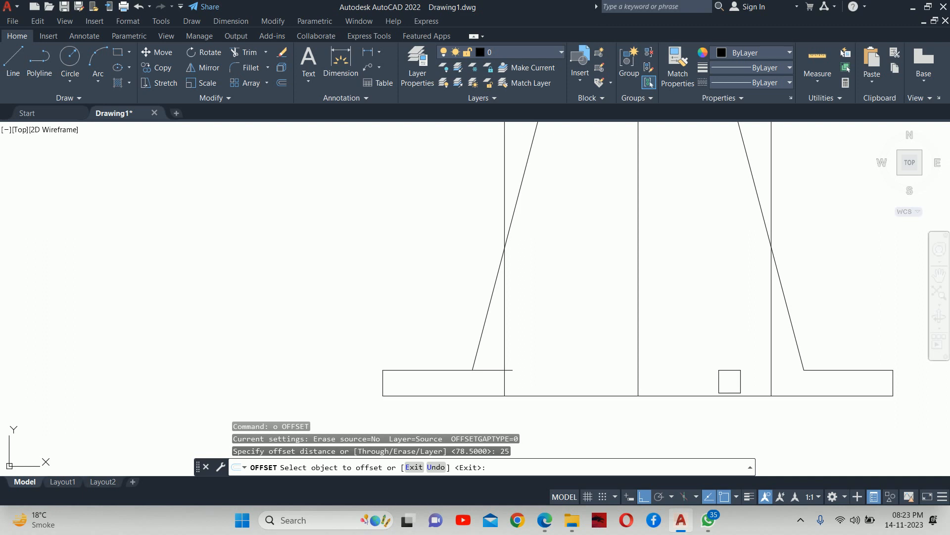
key(Escape)
- Measure the height of the front view's upper step line above the base plate's bottom edge
scroll(584, 361, down, 5)
scroll(530, 340, up, 8)
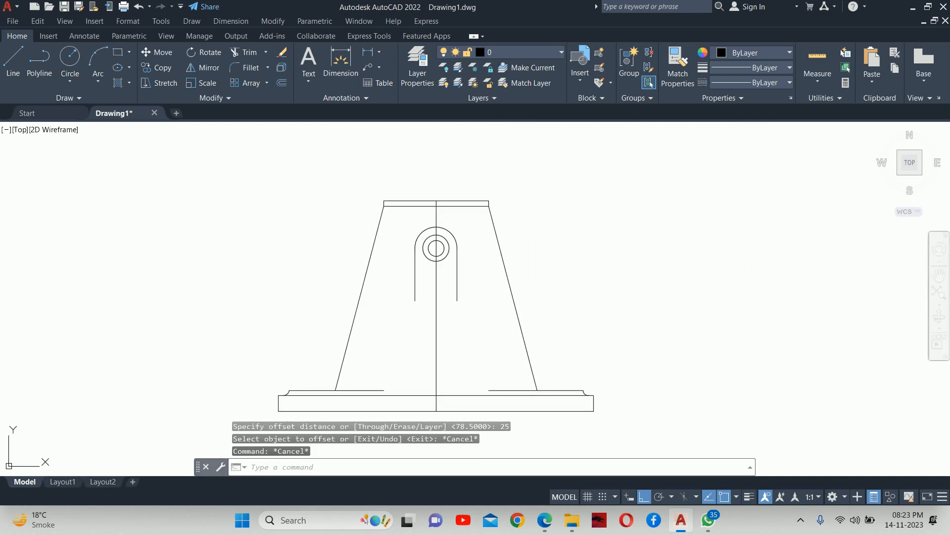
middle_drag(572, 376, 501, 346)
key(Return)
scroll(509, 353, up, 4)
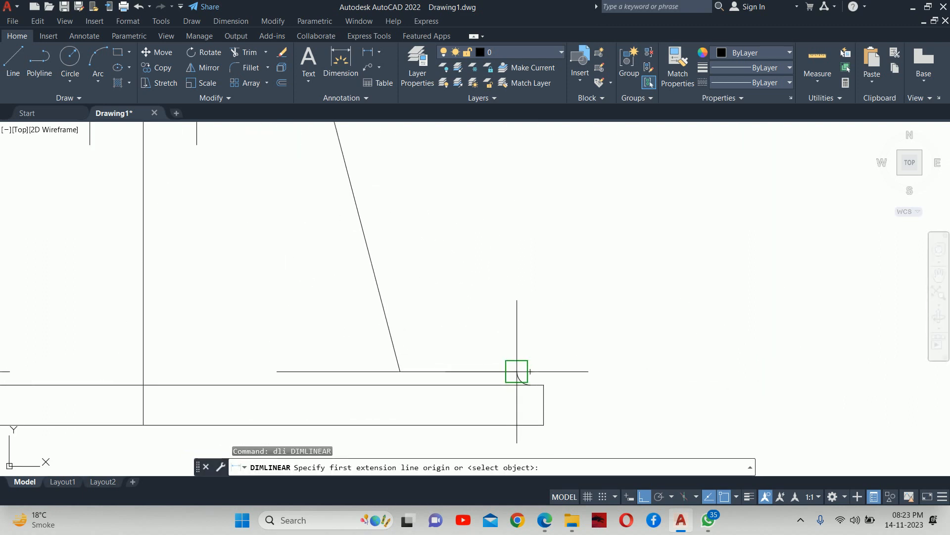
click(516, 371)
click(507, 418)
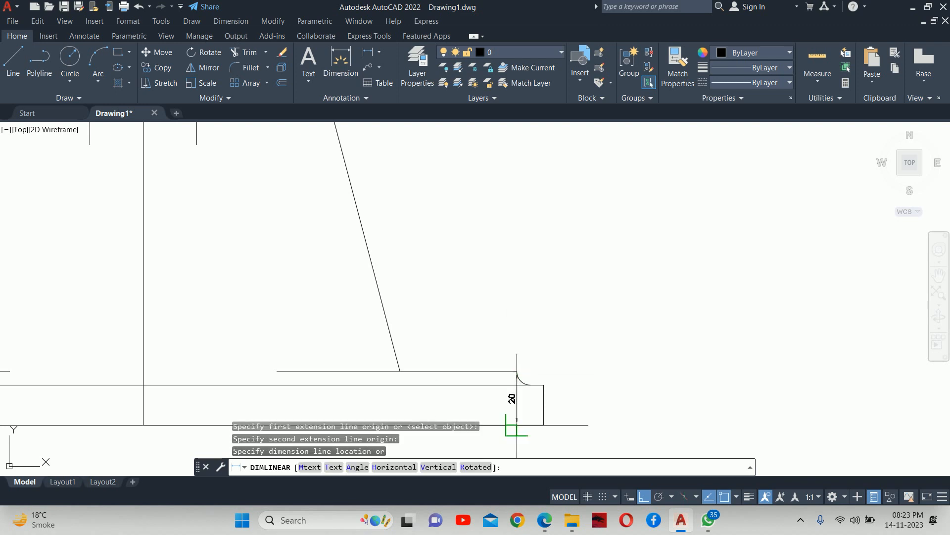
key(Escape)
- Offset the bottom edge of the section's base plate 20 upward
scroll(574, 399, down, 6)
scroll(498, 352, up, 5)
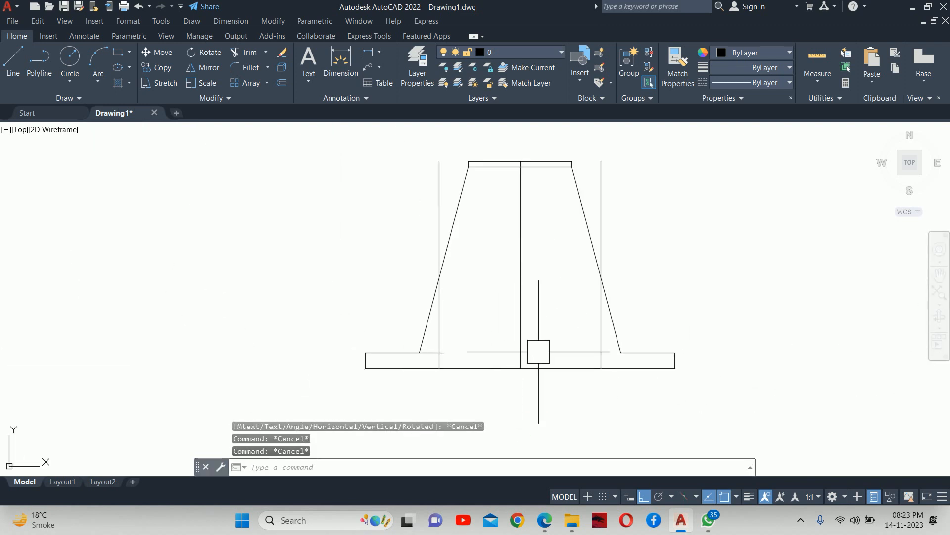
text(o)
key(Return)
text(20)
key(Return)
click(548, 358)
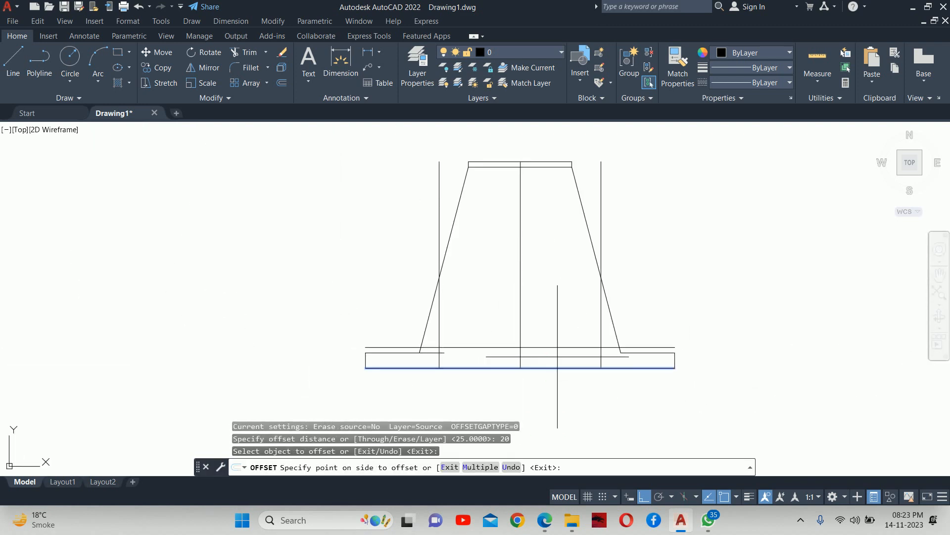
click(558, 313)
key(Return)
key(Escape)
key(Escape)
key(Escape)
- Check the inner wall and base details of Section A-A in the reference PDF in Edge, return to AutoCAD and cancel the pending line
scroll(574, 340, up, 4)
middle_drag(614, 346, 597, 353)
text(l)
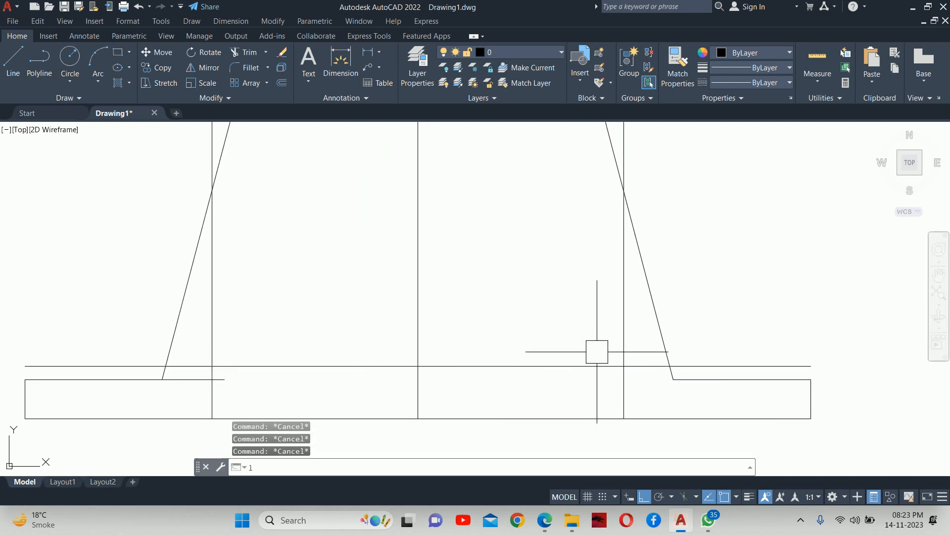
key(Return)
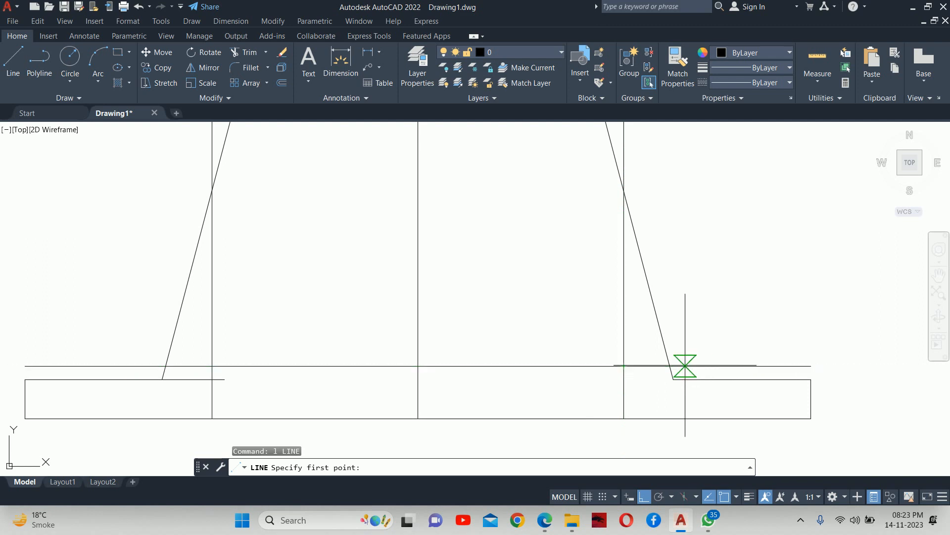
click(545, 520)
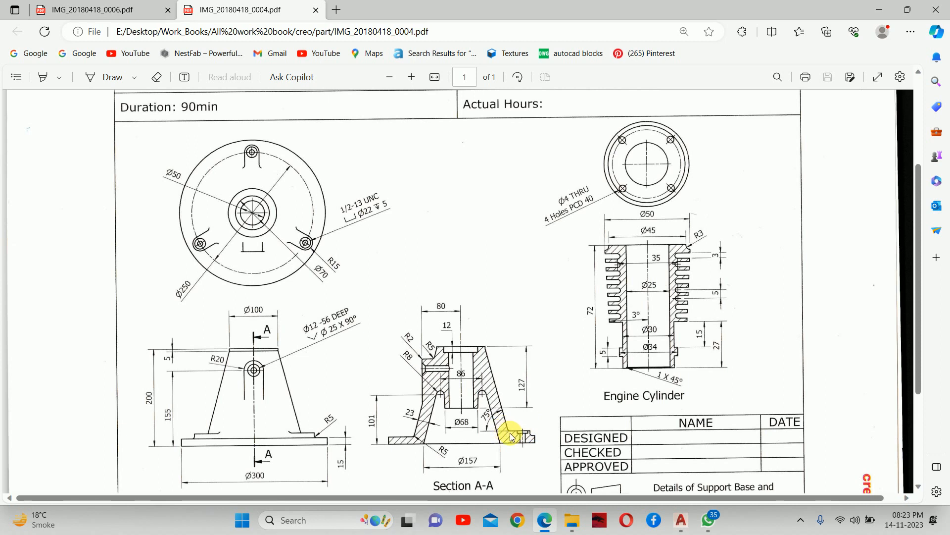
click(880, 12)
middle_drag(650, 289, 647, 248)
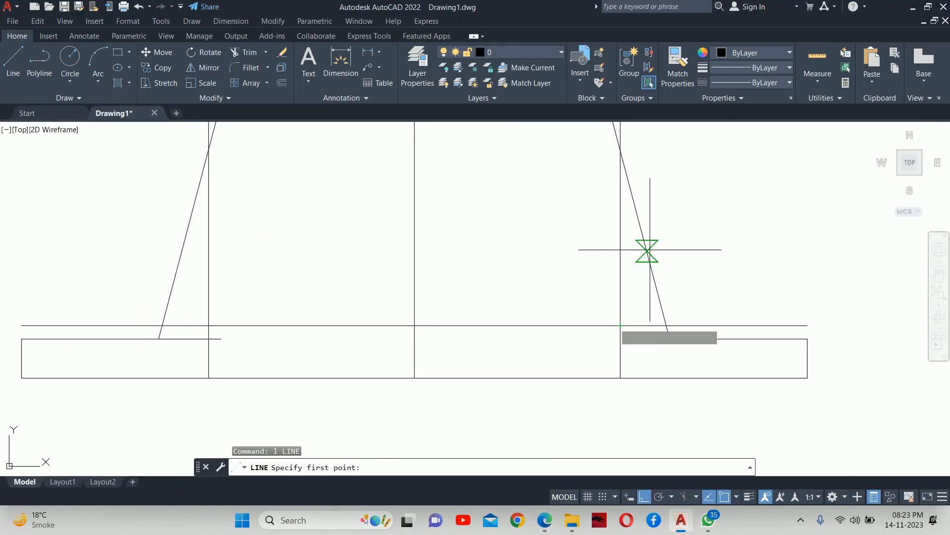
key(Escape)
key(Escape)
key(Escape)
text(l)
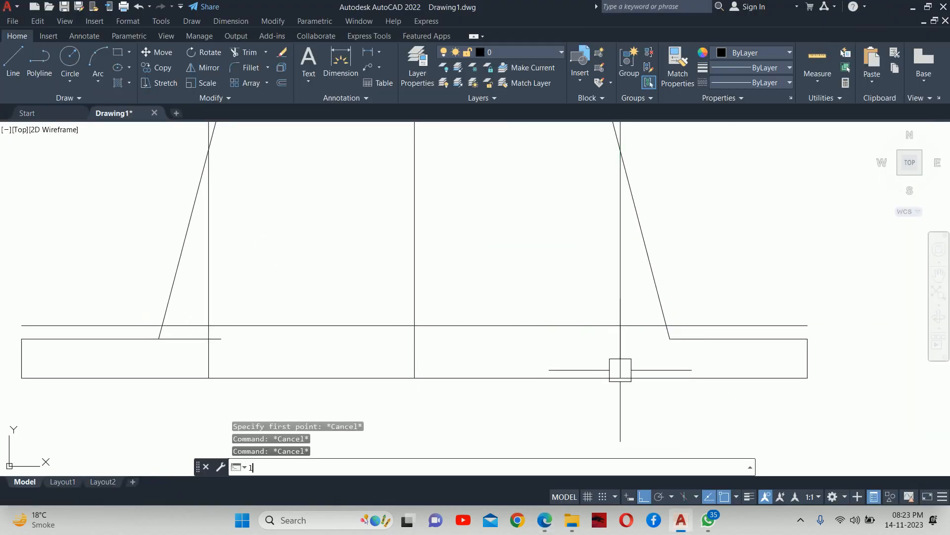
key(Return)
click(620, 378)
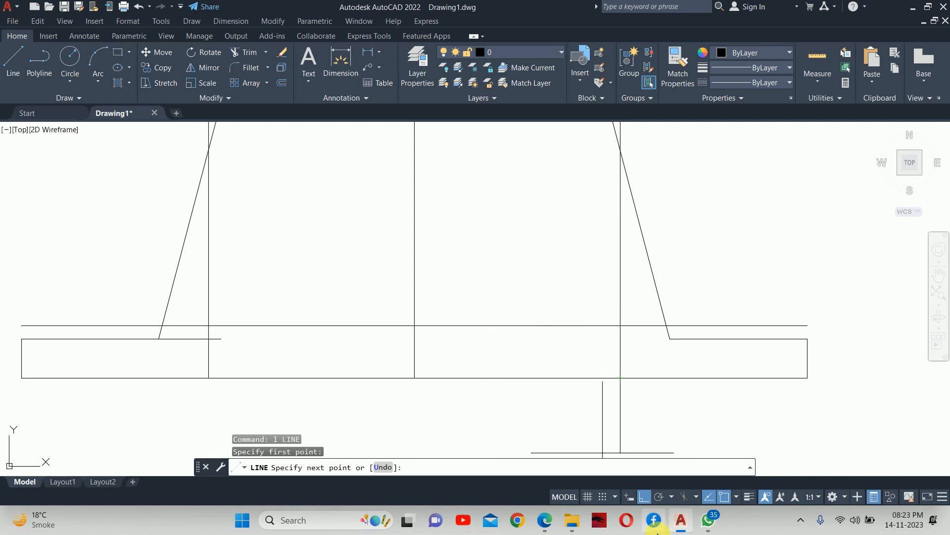
click(543, 521)
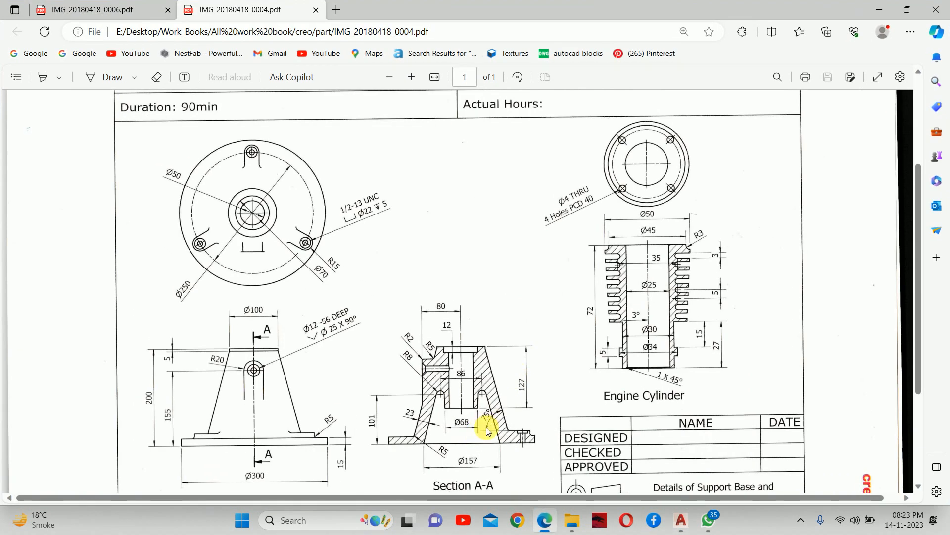
click(880, 10)
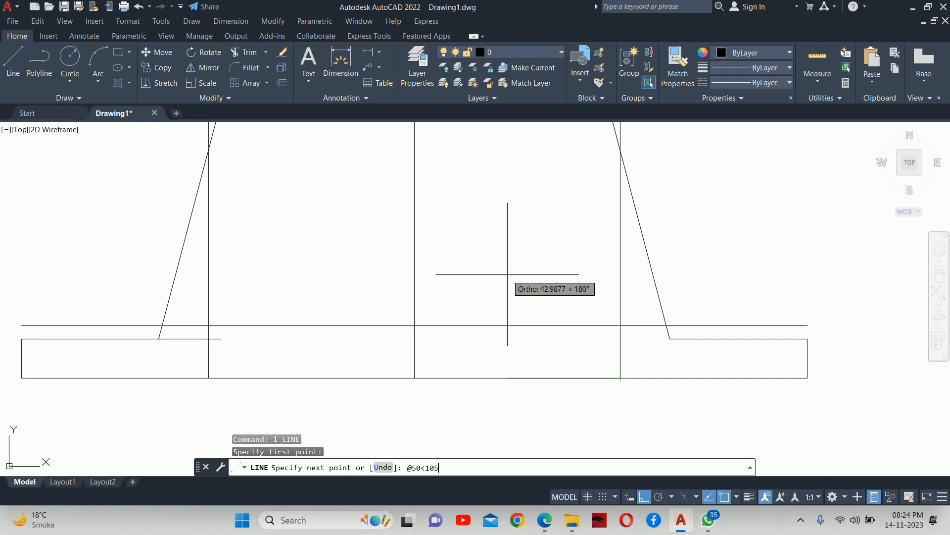
key(Return)
key(Escape)
key(Escape)
key(Escape)
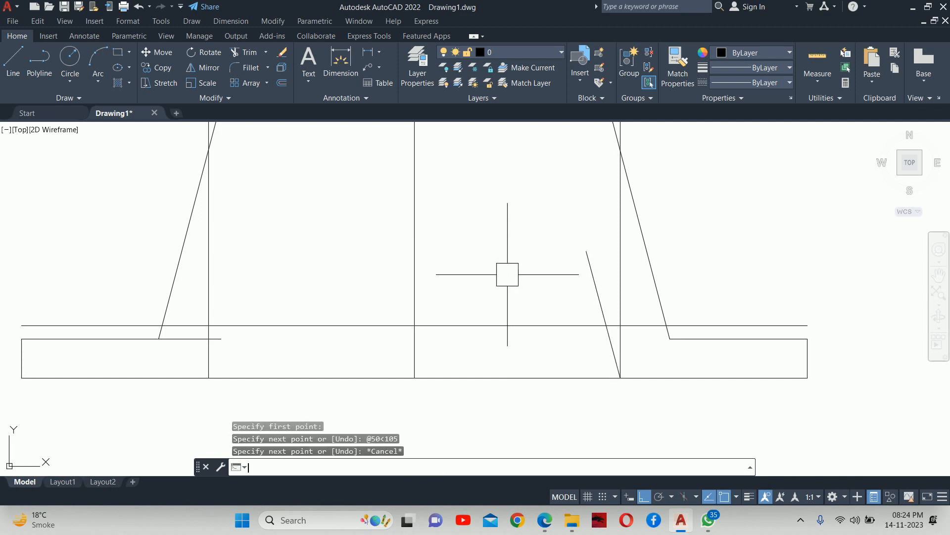
- Extend the new sloped inner wall line up to the underside of the section's top flange
scroll(550, 291, down, 4)
middle_drag(560, 295, 548, 359)
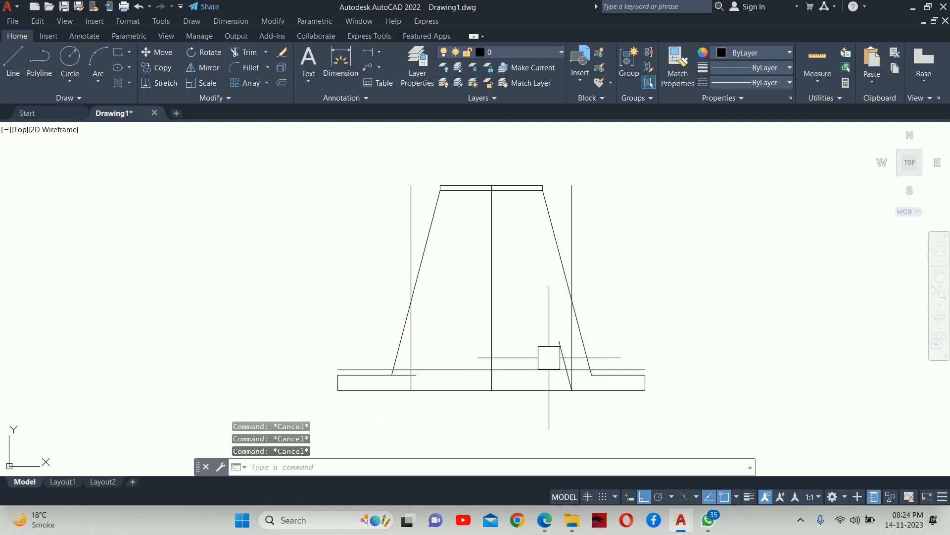
text(ex)
key(Return)
click(560, 339)
key(Escape)
key(Escape)
key(Escape)
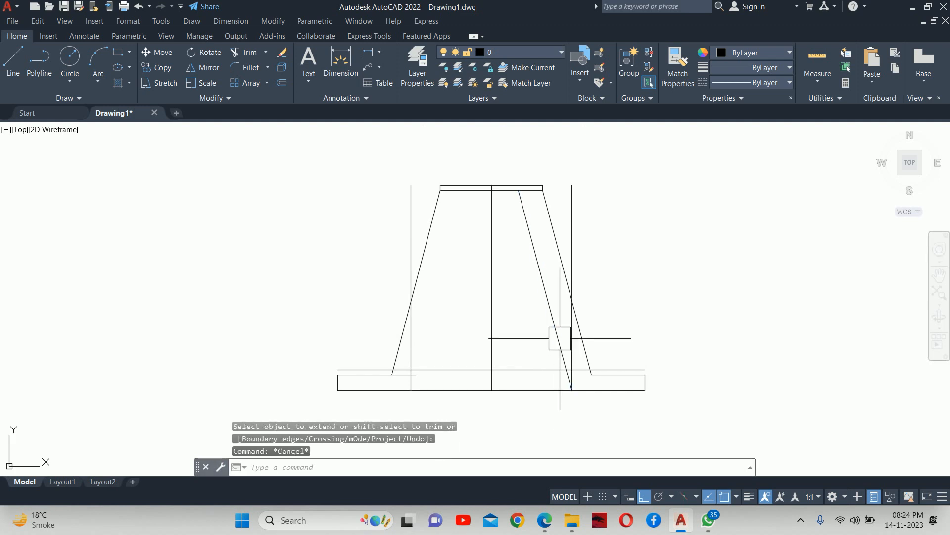
- Delete the existing right outer sloped line of the section
scroll(604, 314, up, 2)
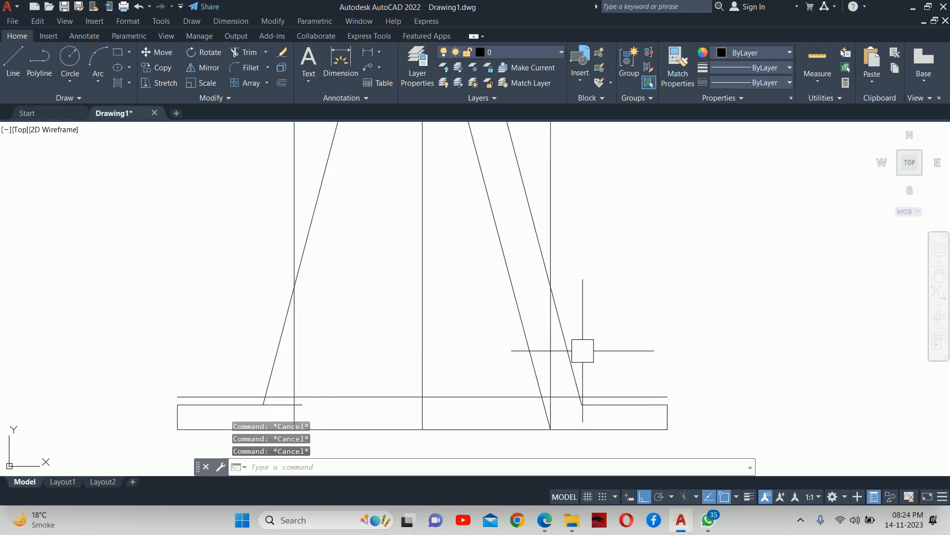
click(577, 353)
key(Delete)
scroll(591, 301, down, 4)
middle_drag(591, 302, 594, 316)
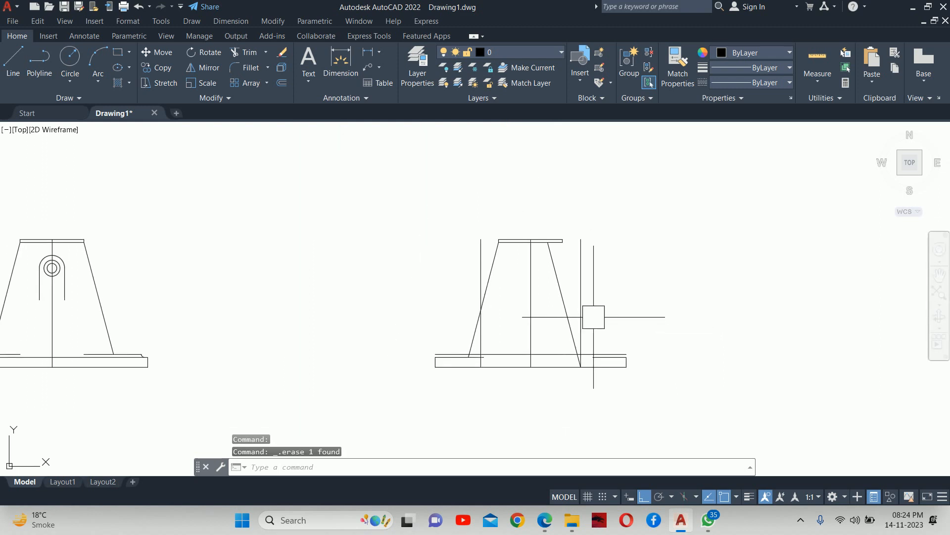
- Offset the right inner wall line 23 outward to form the outer wall line
text(o)
key(Return)
text(23)
key(Return)
click(560, 292)
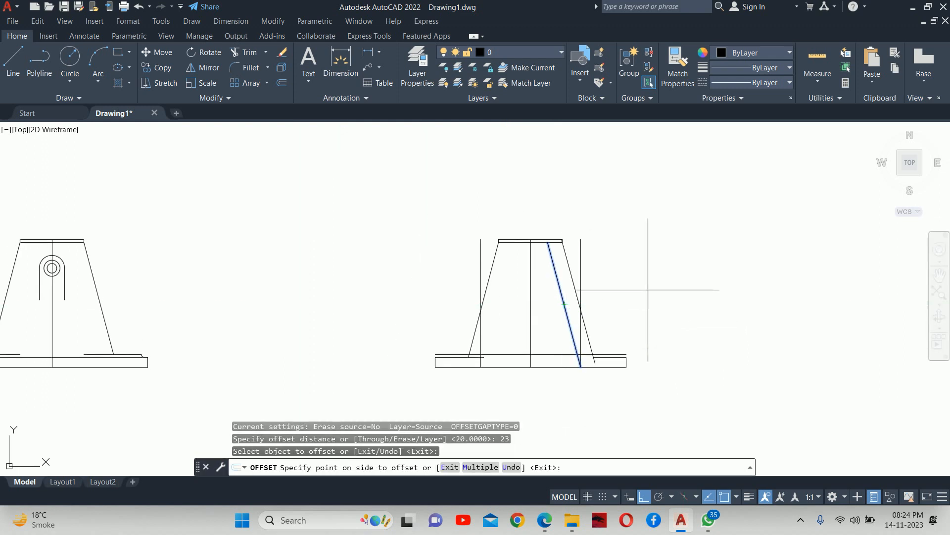
click(644, 290)
key(Escape)
scroll(576, 352, up, 4)
key(Escape)
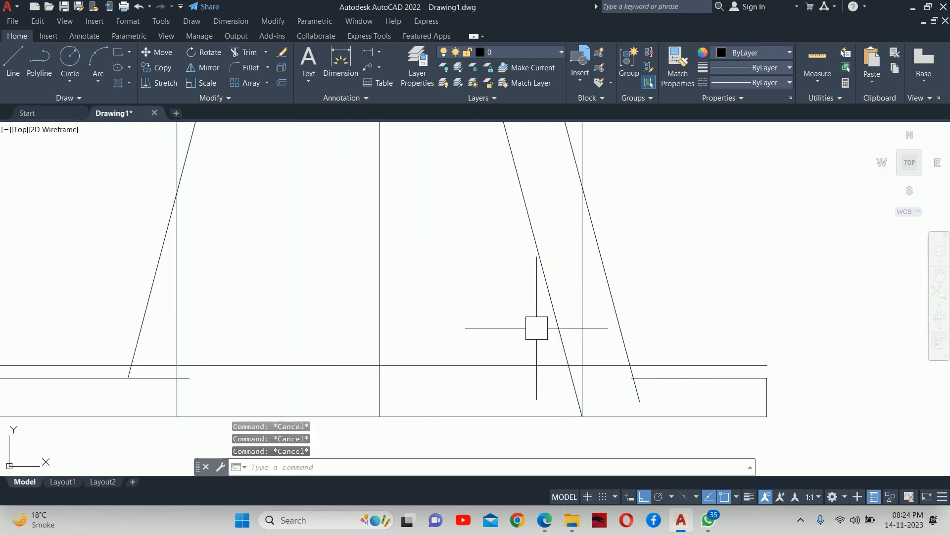
- Erase the left vertical construction line and the old left sloped line from the section
scroll(536, 327, down, 5)
click(367, 211)
click(398, 229)
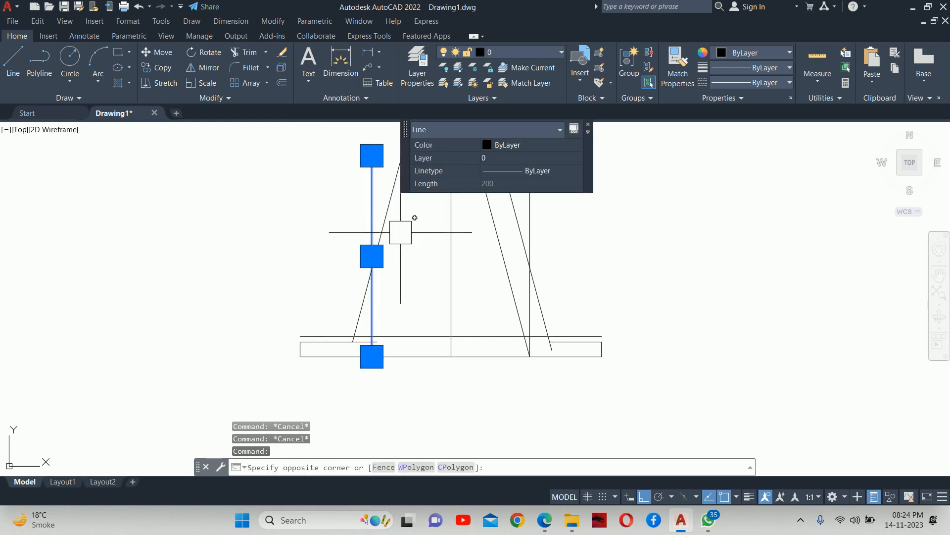
click(344, 198)
key(Delete)
scroll(431, 240, down, 1)
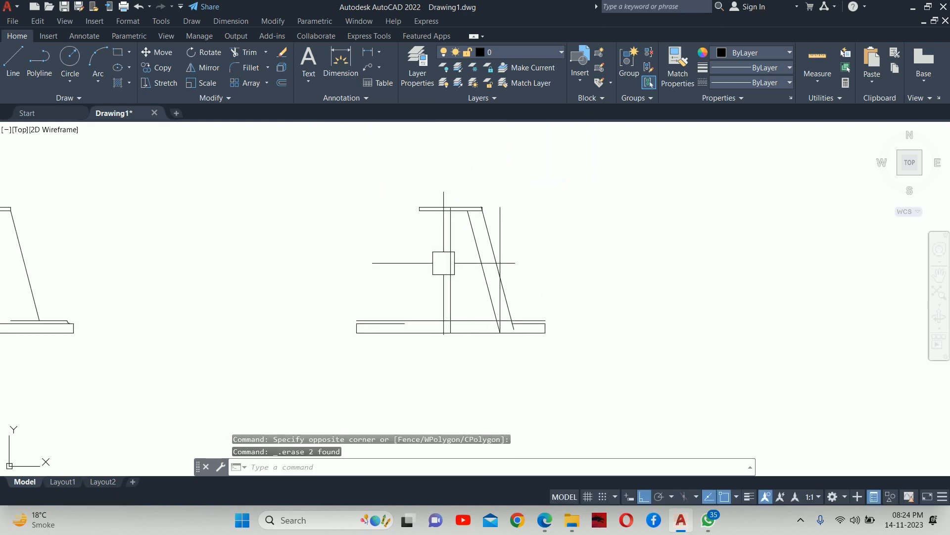
text(mi)
key(Return)
scroll(518, 324, up, 2)
key(Escape)
key(Escape)
middle_drag(518, 325, 503, 308)
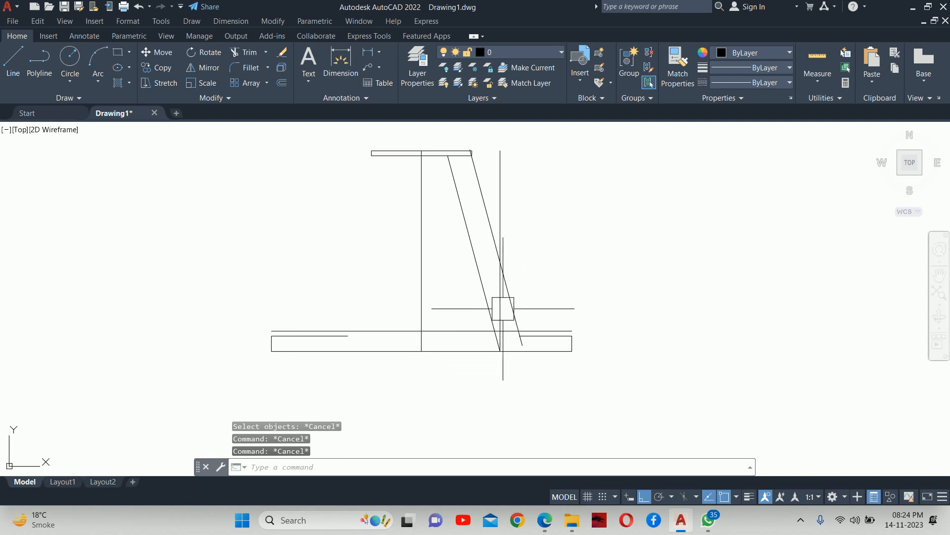
- Trim the right outer wall line at the upper base line, remove the lower step line there and extend the plate's right end edge up
text(tr)
key(Return)
scroll(517, 349, up, 4)
click(526, 351)
scroll(519, 336, up, 6)
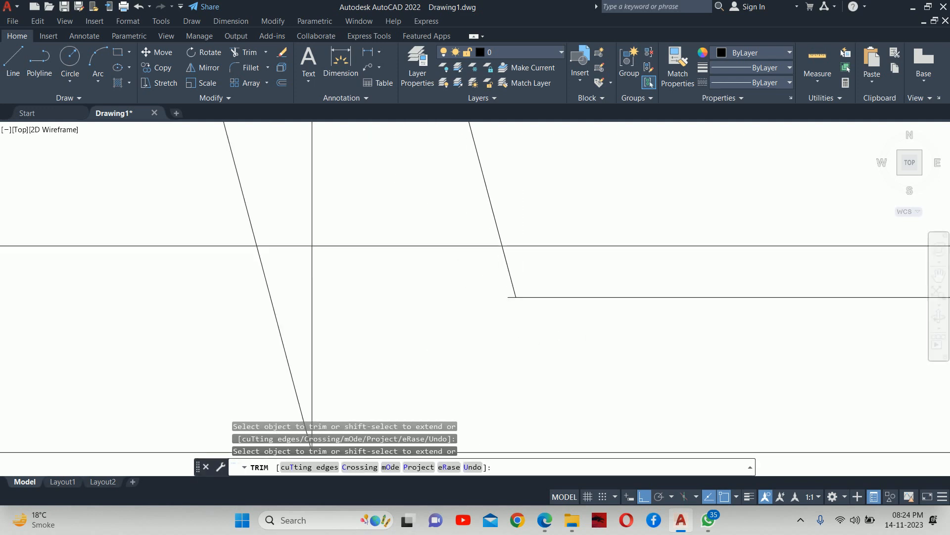
click(505, 291)
click(512, 299)
scroll(514, 300, down, 6)
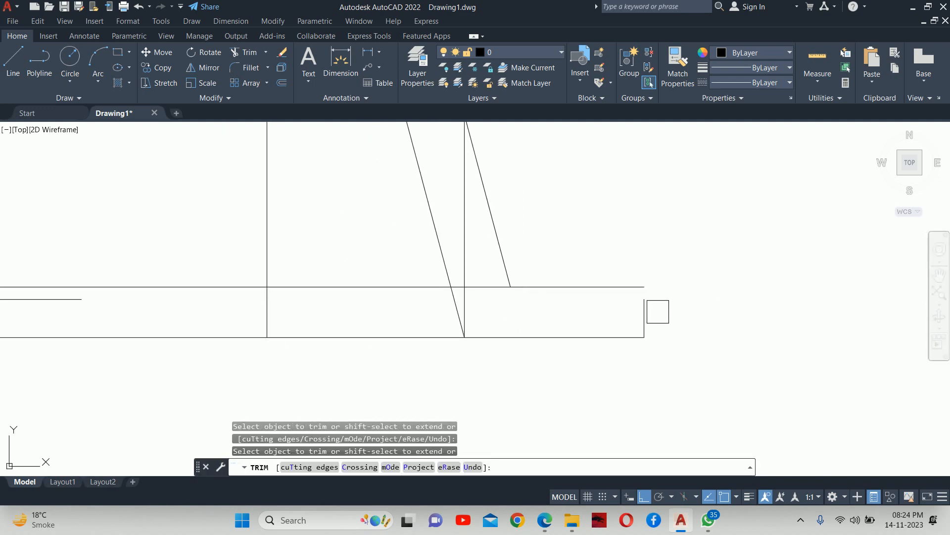
scroll(515, 322, down, 4)
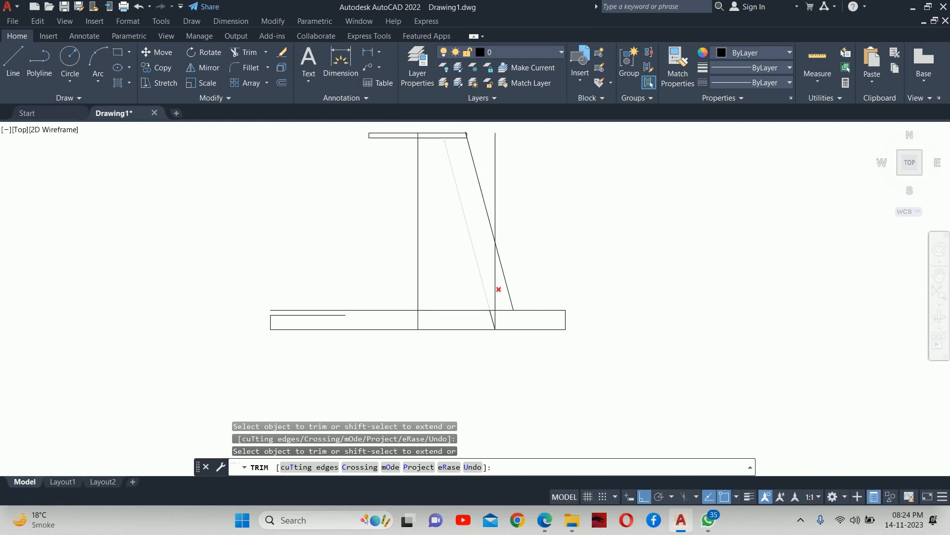
key(Escape)
key(Escape)
- Trim the right outer wall line's top end at the flange corner and delete the leftover stub above it
scroll(484, 203, up, 12)
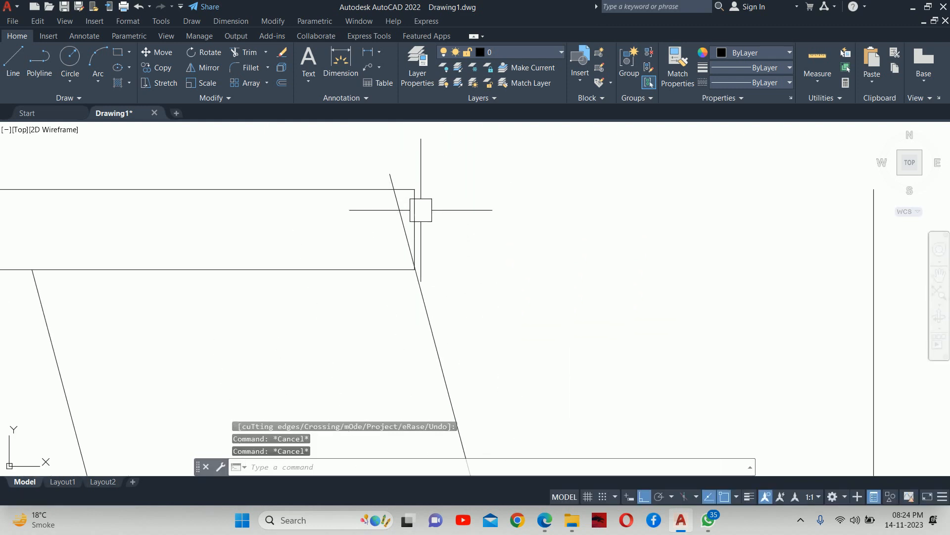
text(tr)
key(Return)
scroll(414, 245, up, 4)
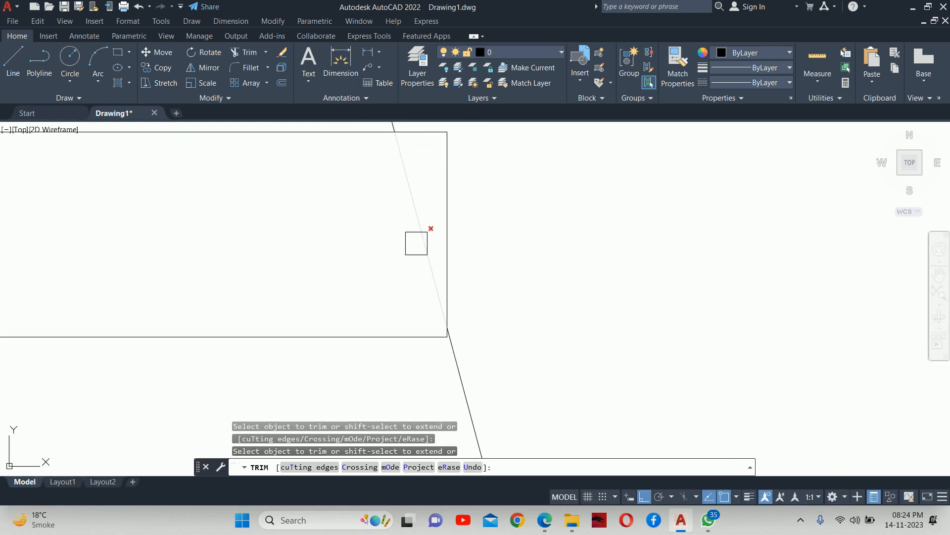
scroll(423, 244, down, 15)
scroll(401, 251, up, 5)
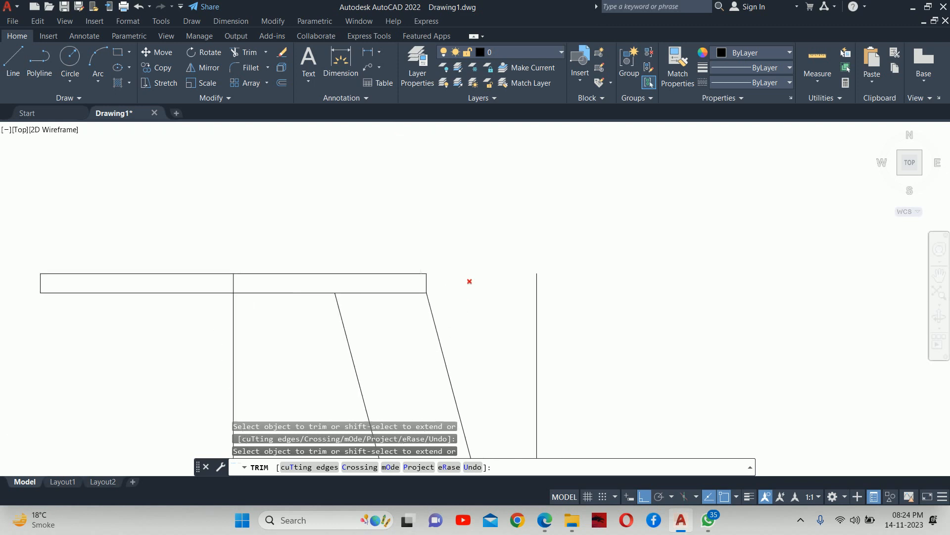
key(Escape)
click(369, 230)
click(474, 276)
scroll(469, 266, down, 4)
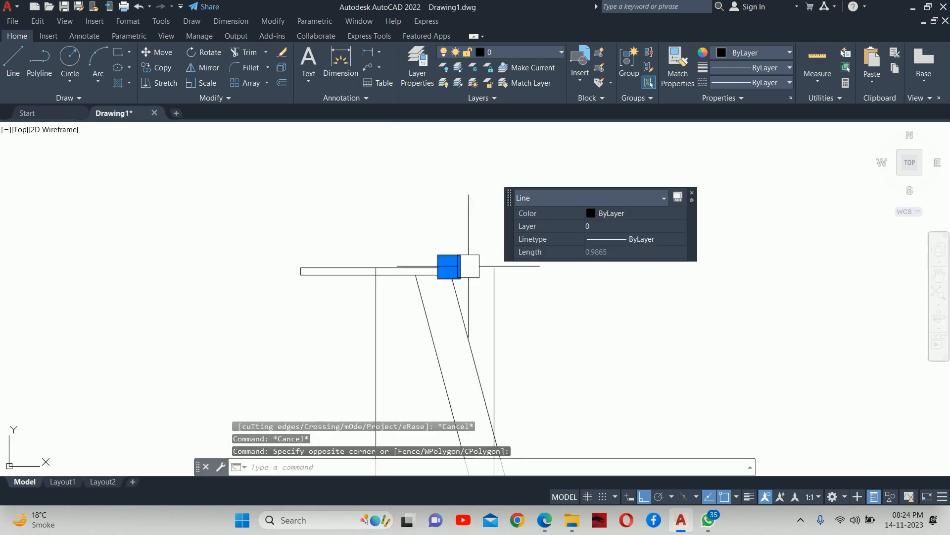
key(Delete)
scroll(468, 282, down, 3)
- Mirror the right inner and outer wall lines about the section's vertical centre line, keeping the originals
text(mi)
key(Return)
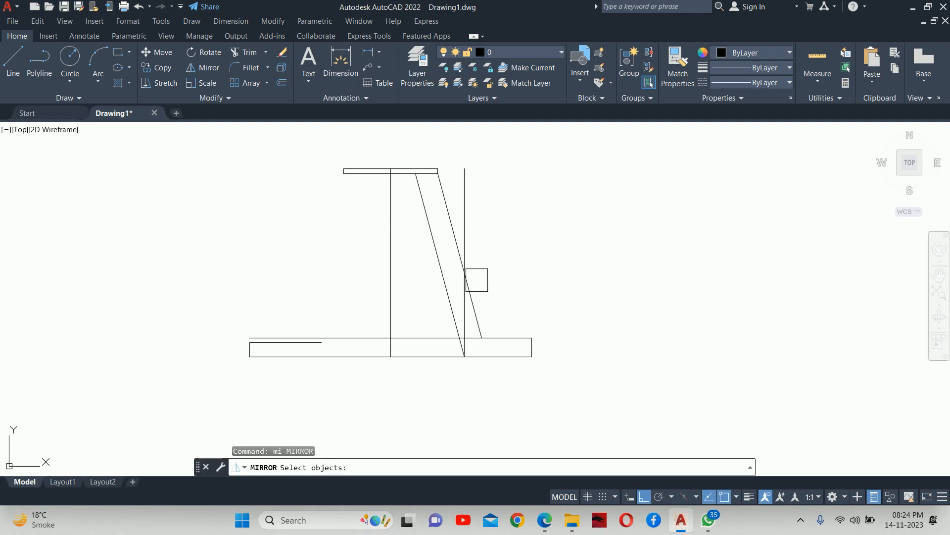
click(448, 225)
click(430, 226)
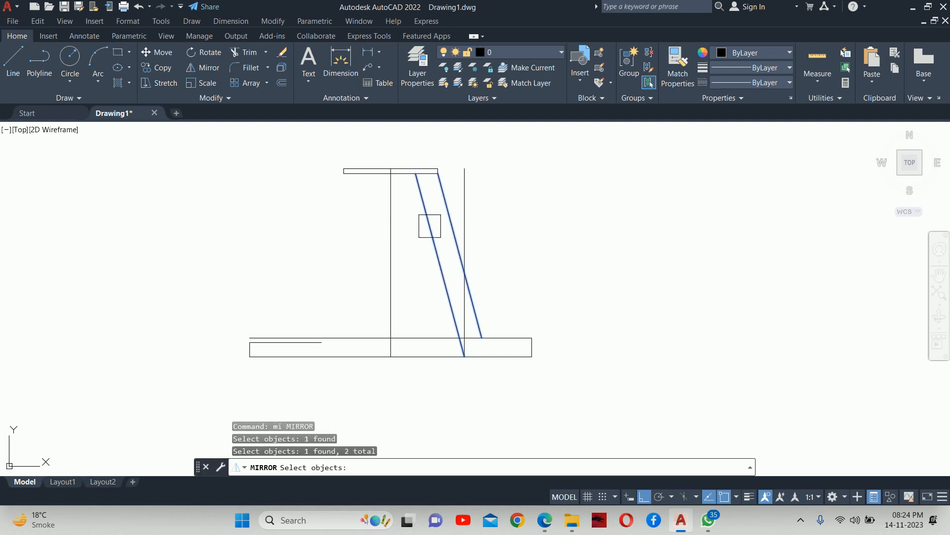
click(390, 193)
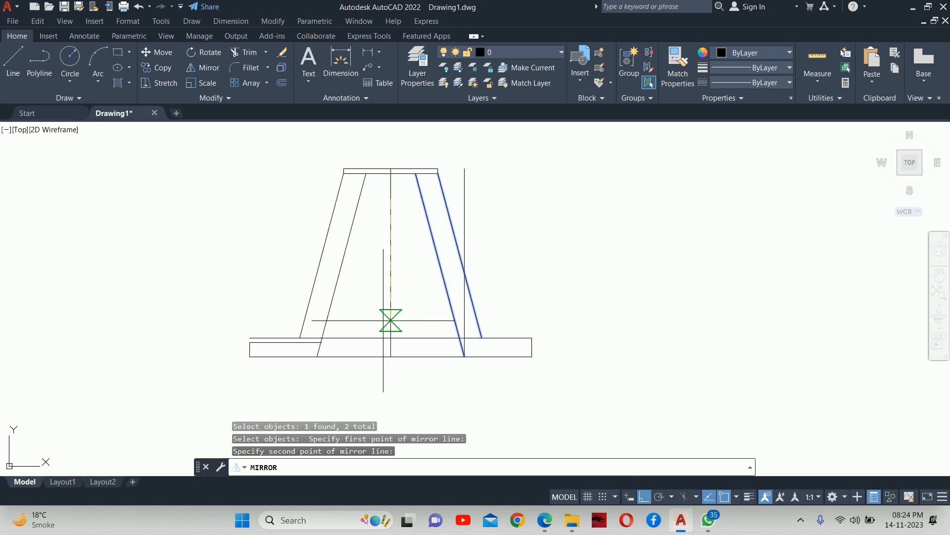
key(Return)
key(Escape)
key(Escape)
- Trim away the upper base line everywhere left of the section's right inner wall line
scroll(331, 340, up, 4)
scroll(330, 341, down, 2)
middle_drag(329, 341, 521, 320)
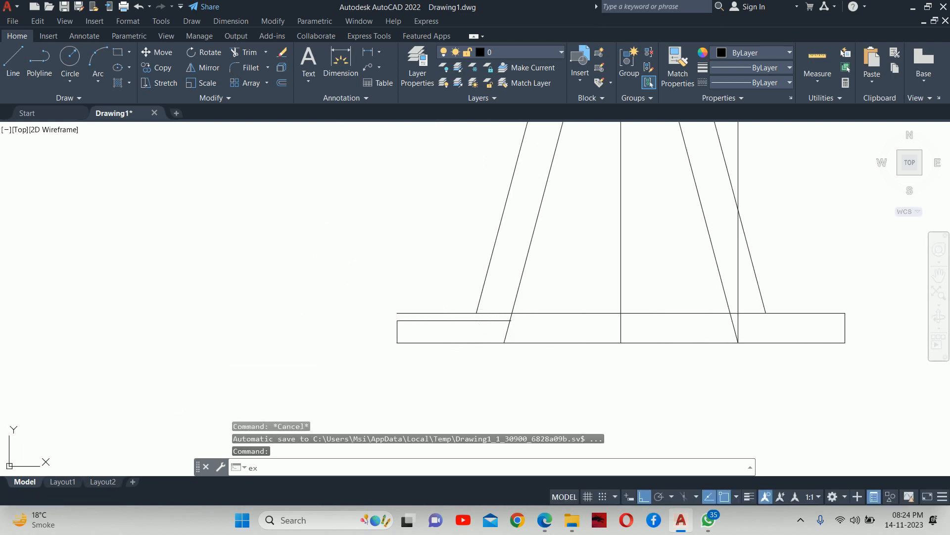
text(ex)
key(Return)
shift+click(439, 314)
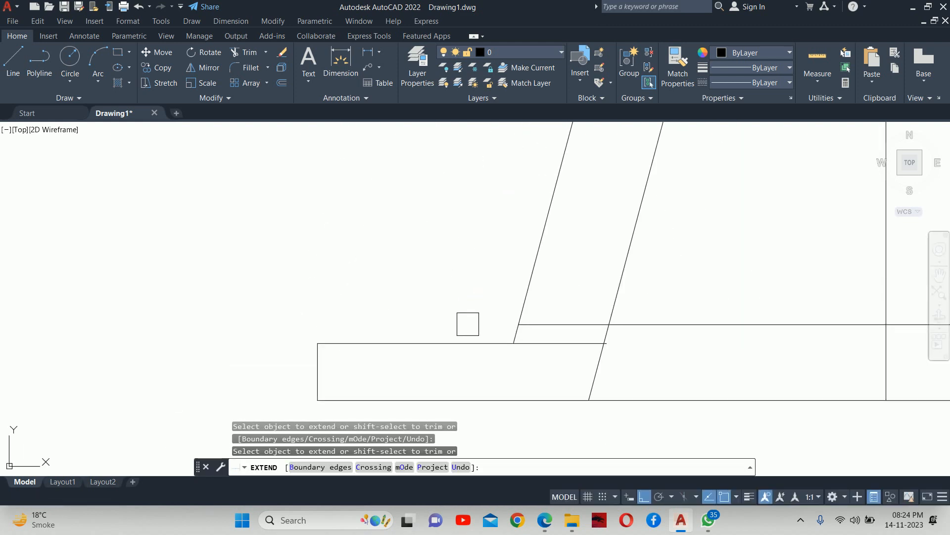
scroll(566, 321, down, 5)
scroll(589, 317, up, 4)
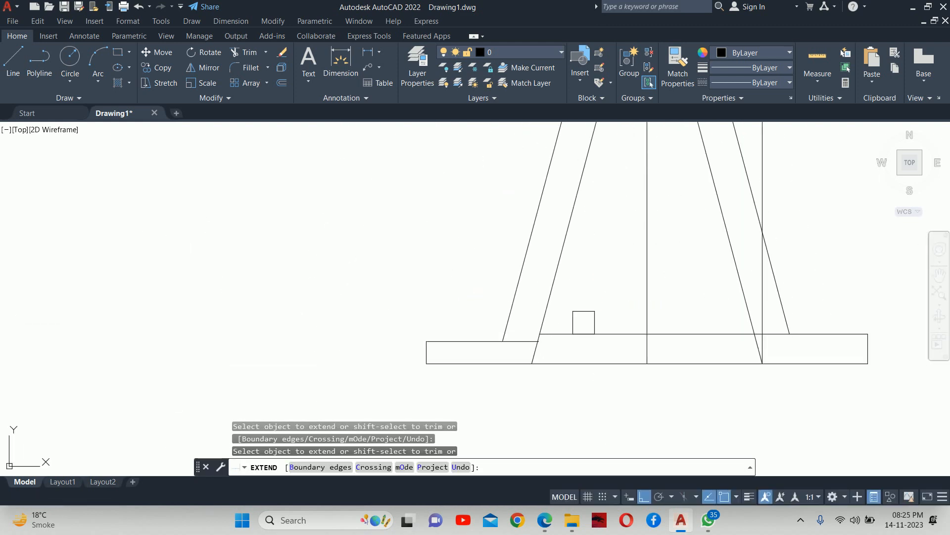
scroll(644, 334, up, 5)
click(675, 333)
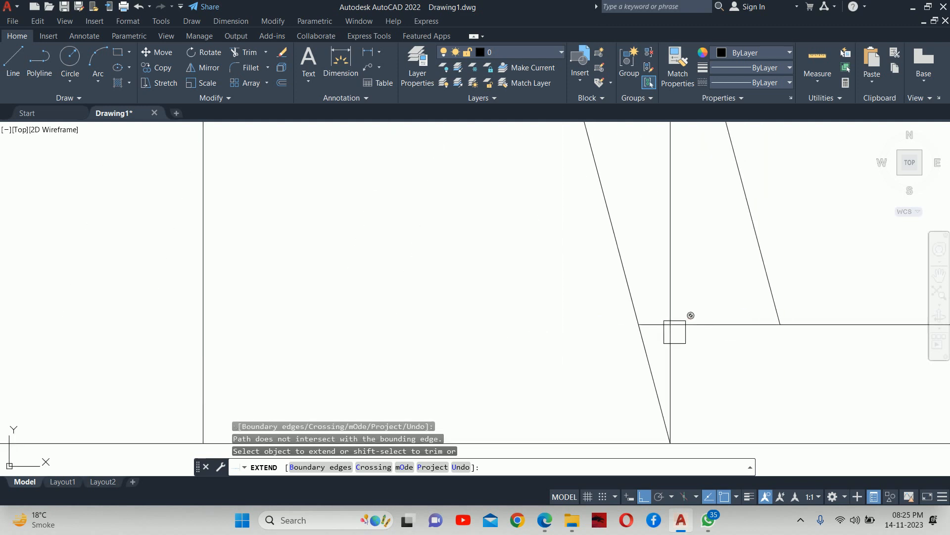
key(Escape)
- Delete the right vertical construction line from the section
click(662, 269)
scroll(663, 275, down, 5)
key(Delete)
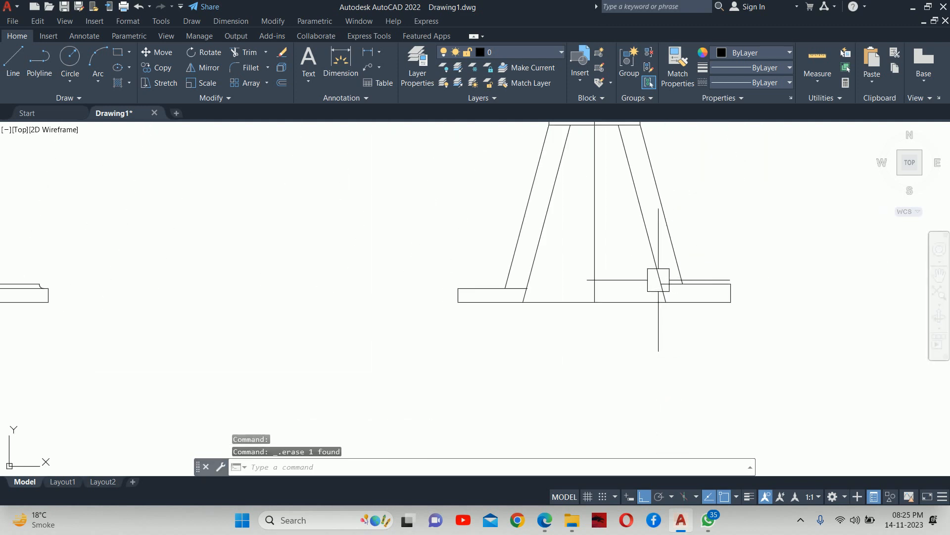
- Trim the left base step line's overshoot beyond the left inner wall line
scroll(548, 317, up, 3)
scroll(534, 341, up, 3)
text(tr)
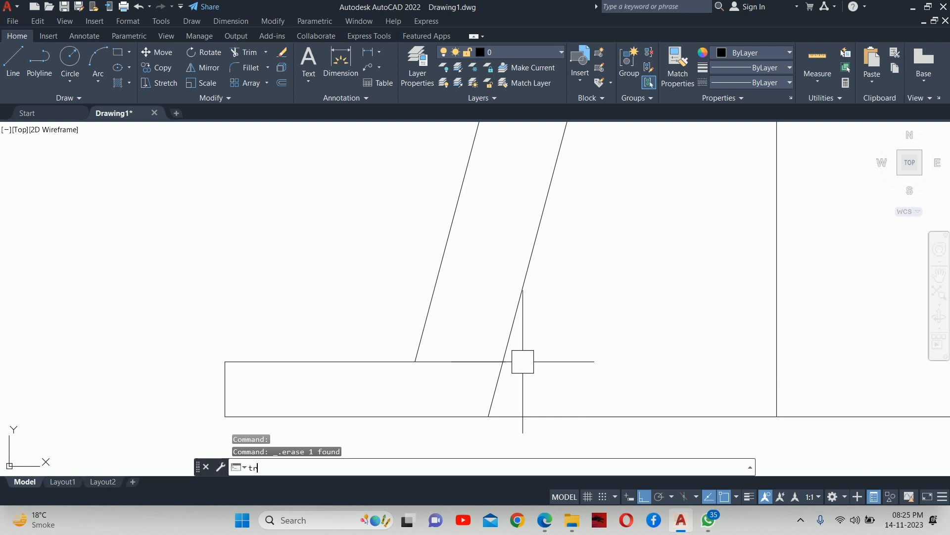
key(Return)
scroll(515, 363, up, 4)
key(ctrl+z)
scroll(484, 359, down, 3)
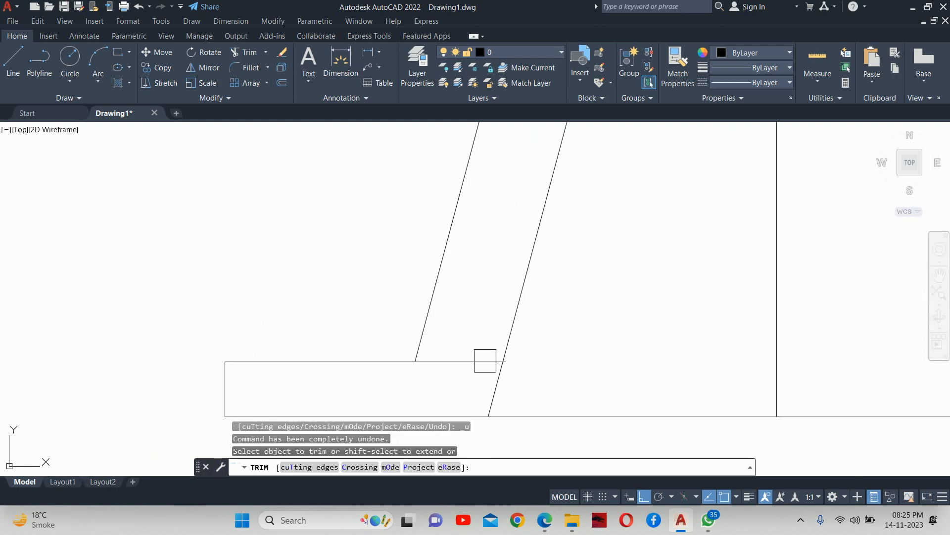
scroll(545, 368, up, 5)
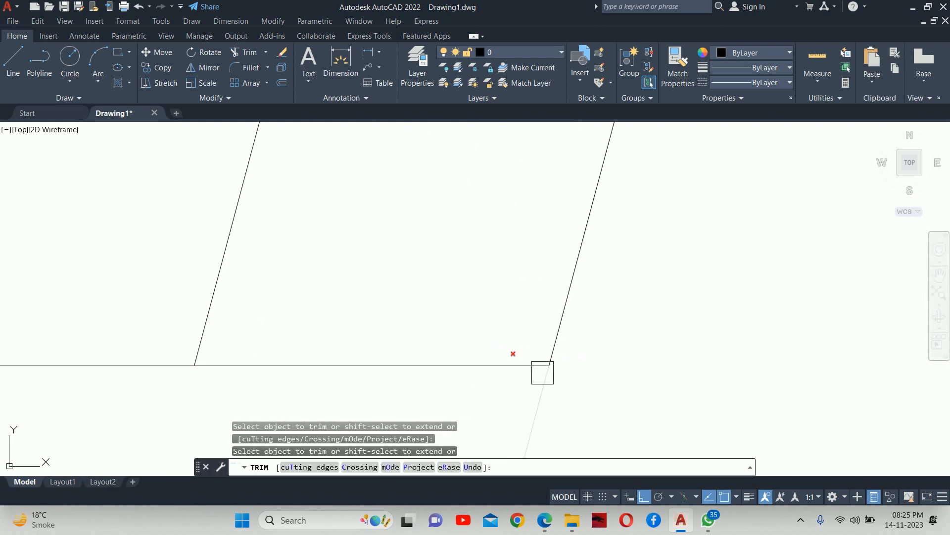
scroll(446, 354, down, 6)
key(Escape)
scroll(451, 350, down, 4)
scroll(452, 351, up, 8)
key(Escape)
key(Escape)
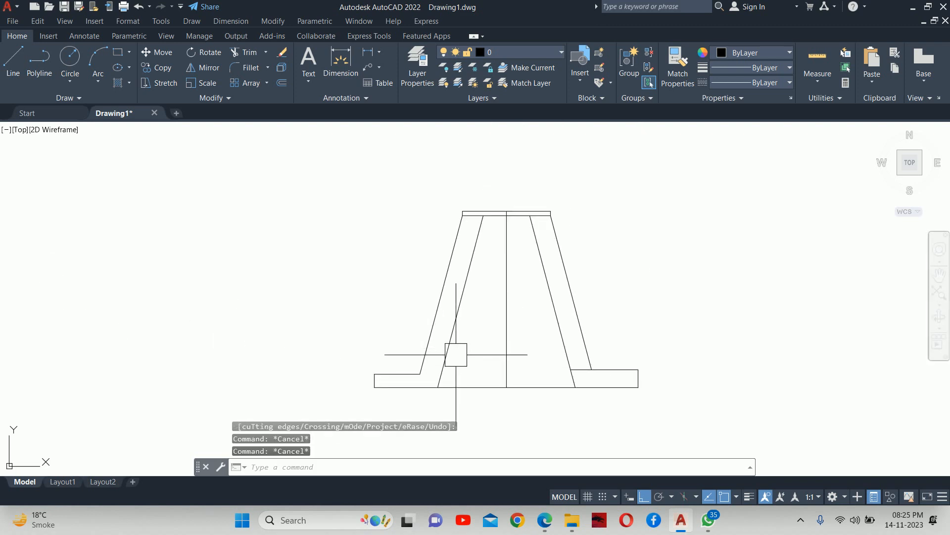
- Measure the horizontal distance between the section's inner wall lines along the bottom base line
text(dli)
key(Return)
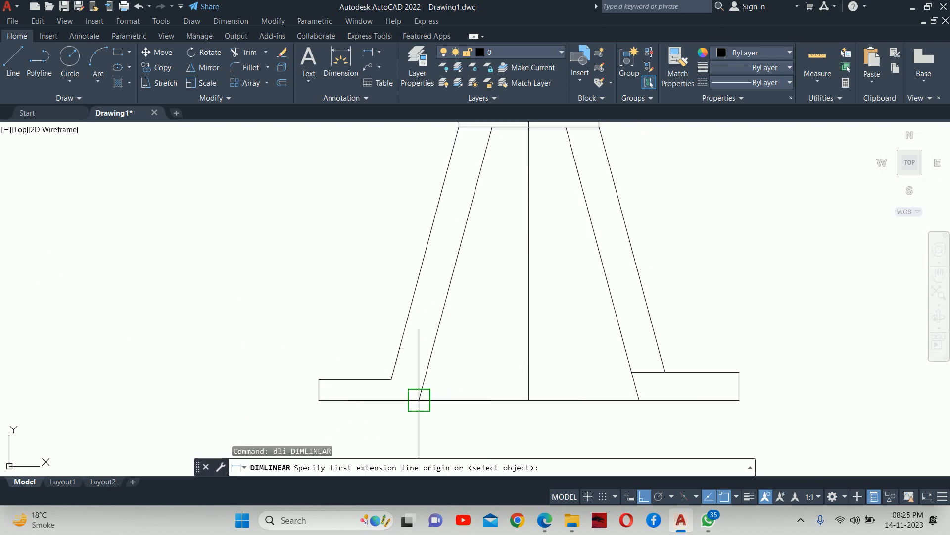
click(419, 400)
click(638, 400)
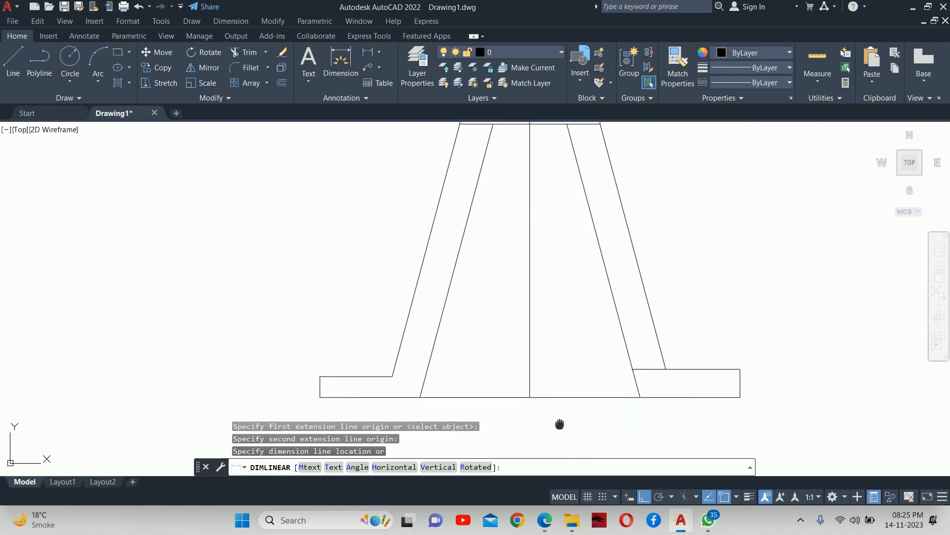
scroll(560, 423, up, 4)
key(Escape)
key(Escape)
scroll(556, 344, down, 6)
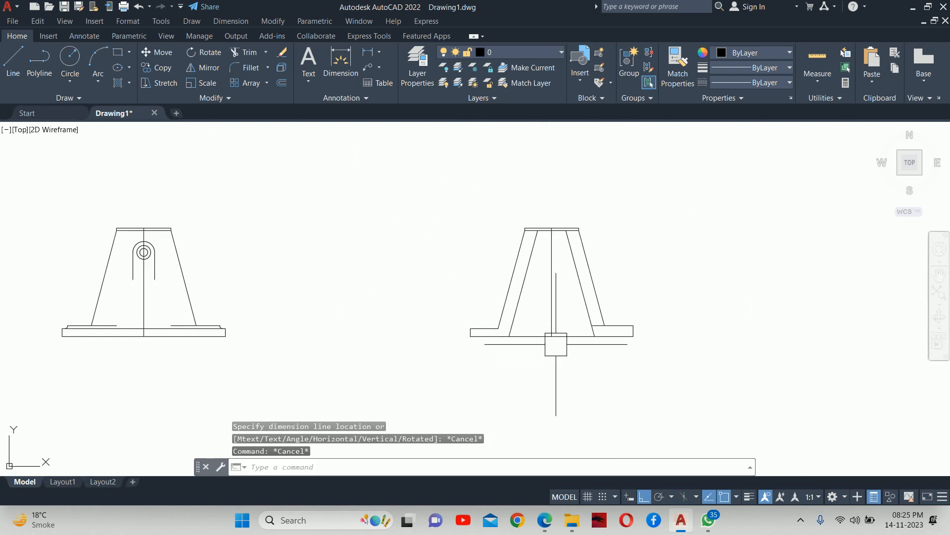
- Delete both slanted side lines of the front view
middle_drag(554, 343, 557, 352)
middle_drag(419, 328, 449, 329)
scroll(455, 329, down, 2)
key(Escape)
key(Escape)
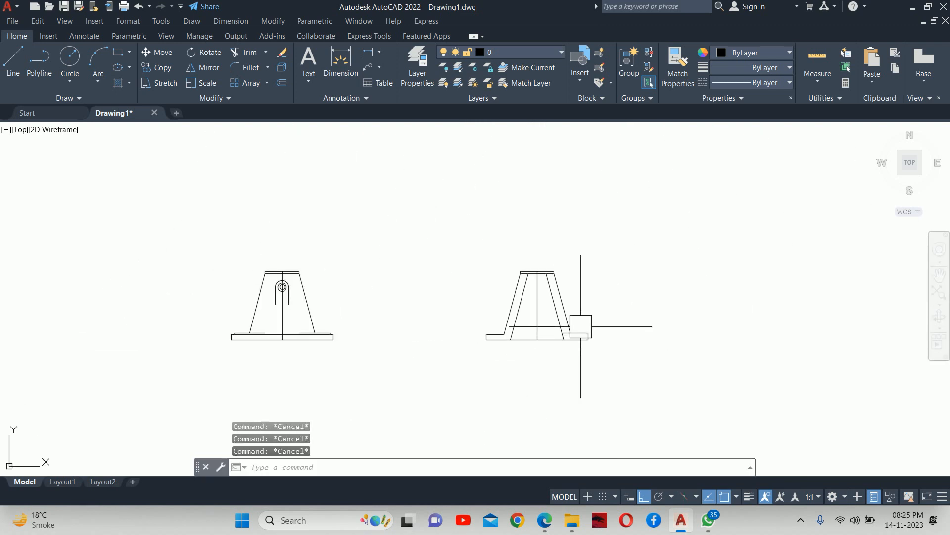
key(Return)
key(Escape)
key(Escape)
click(309, 320)
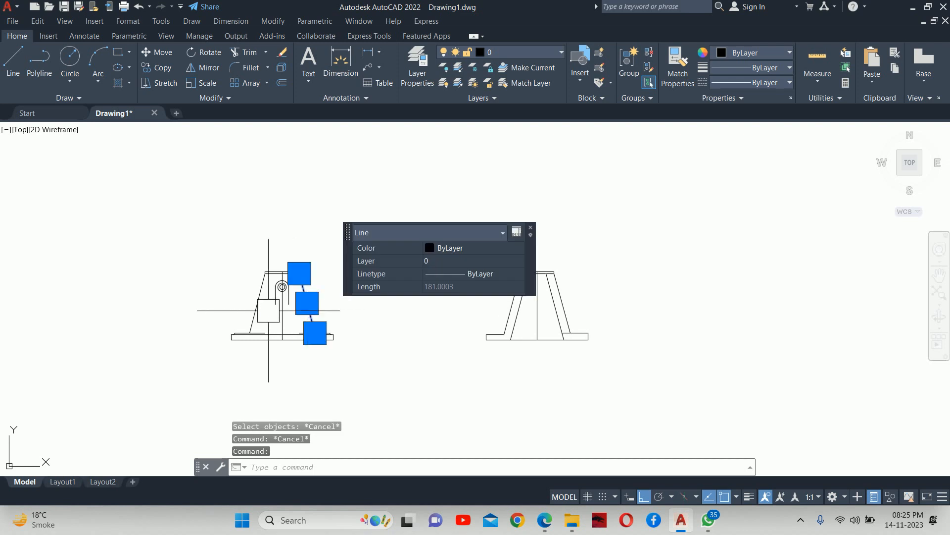
scroll(257, 308, up, 4)
click(255, 308)
scroll(255, 308, down, 3)
key(Delete)
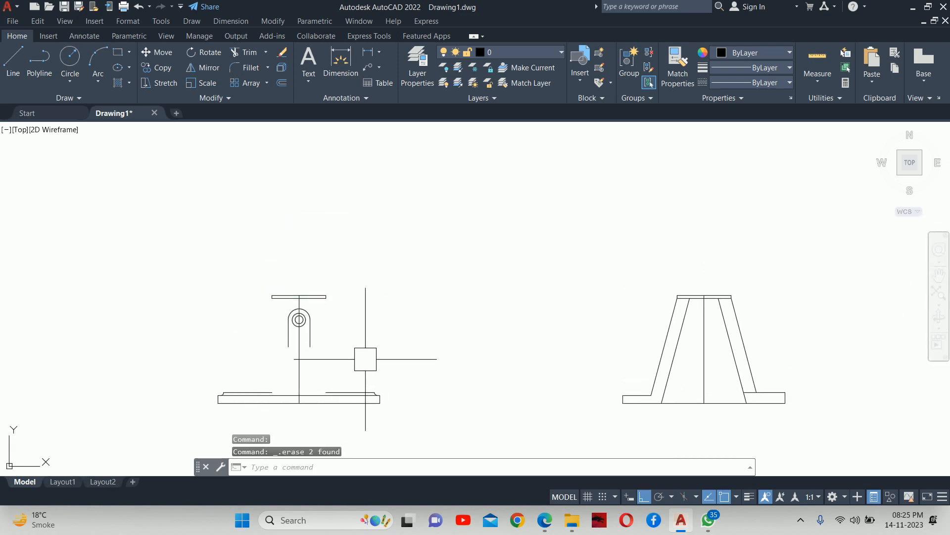
key(Escape)
key(Escape)
- Copy the section's two outer wall lines to the front view, from the section's top centre point to the front view's top centre point
key(Return)
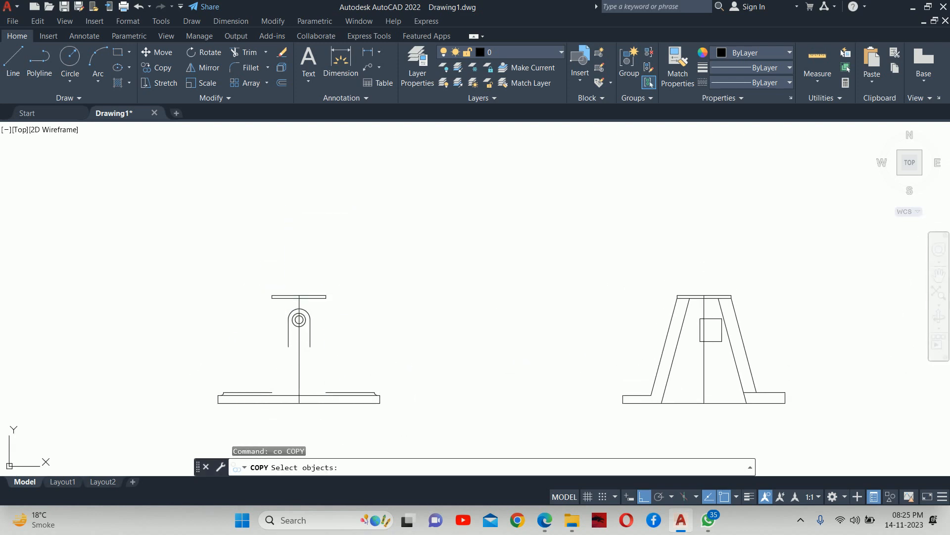
click(742, 326)
click(669, 328)
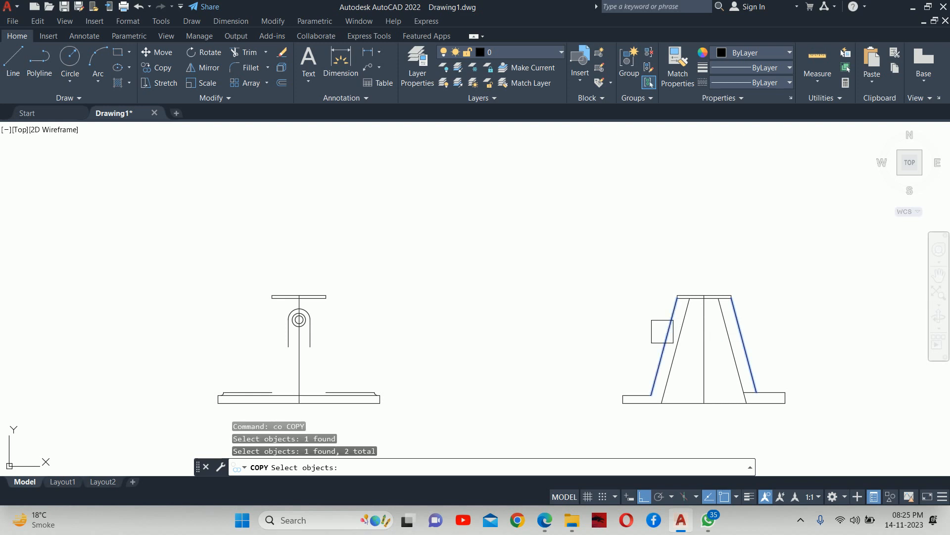
scroll(709, 297, up, 4)
key(Return)
click(711, 297)
scroll(448, 301, down, 5)
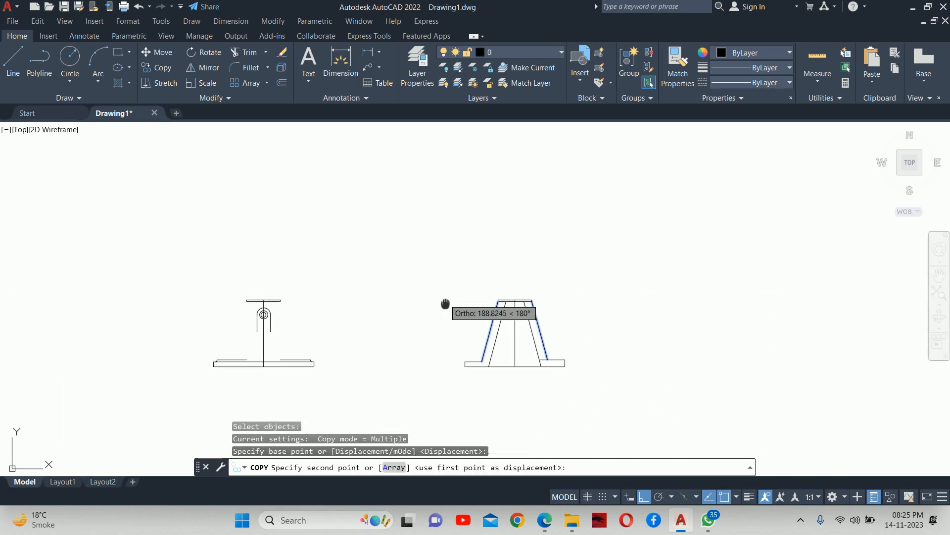
middle_drag(446, 304, 816, 310)
scroll(687, 295, up, 6)
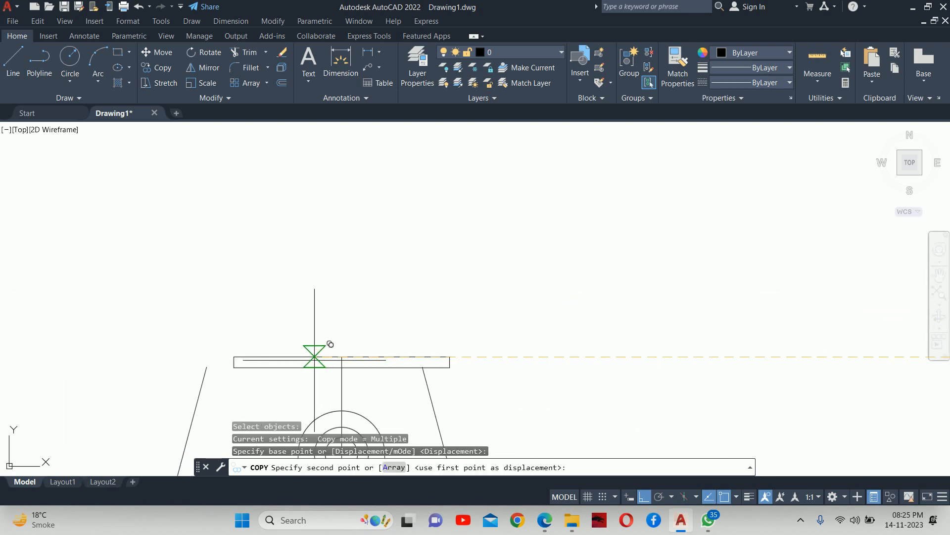
click(342, 357)
key(Escape)
key(Escape)
scroll(374, 338, down, 5)
middle_drag(386, 347, 454, 232)
key(Escape)
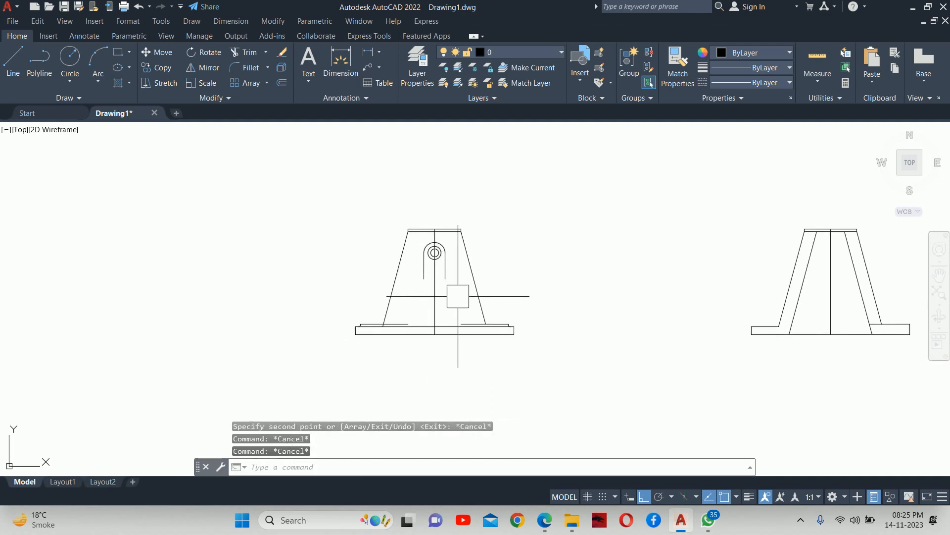
- Trim the front view's left side line where it runs past the raised base step line
scroll(461, 297, up, 5)
key(Escape)
middle_drag(393, 348, 410, 345)
text(tr)
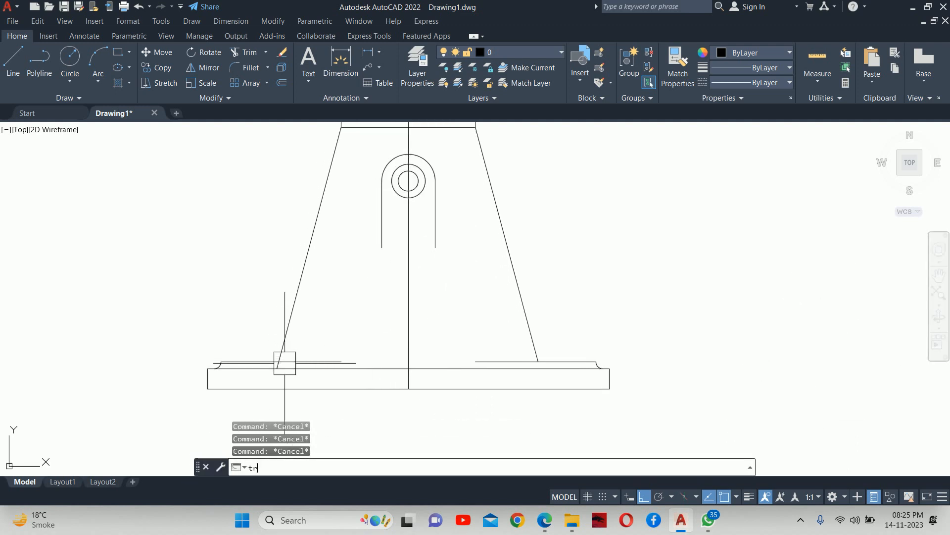
key(Return)
scroll(279, 366, up, 8)
scroll(270, 365, down, 8)
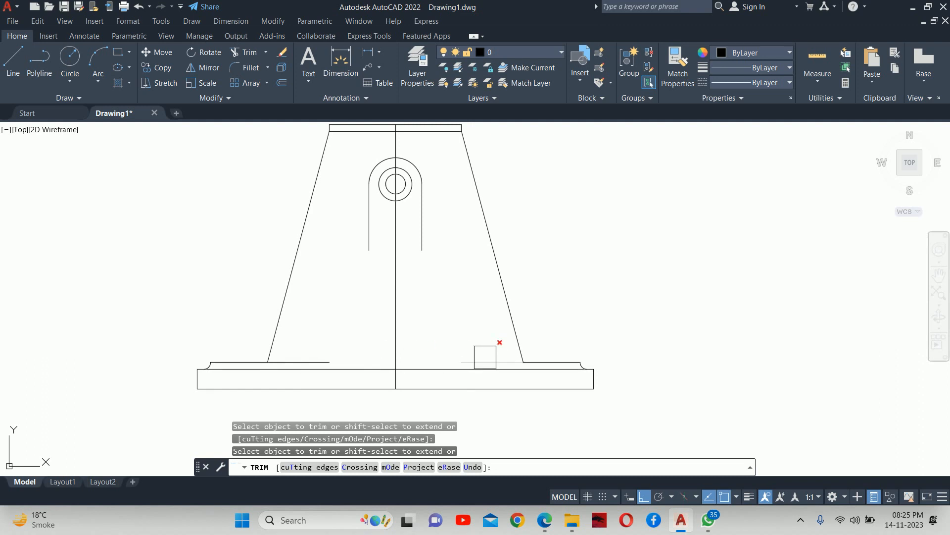
scroll(431, 317, down, 4)
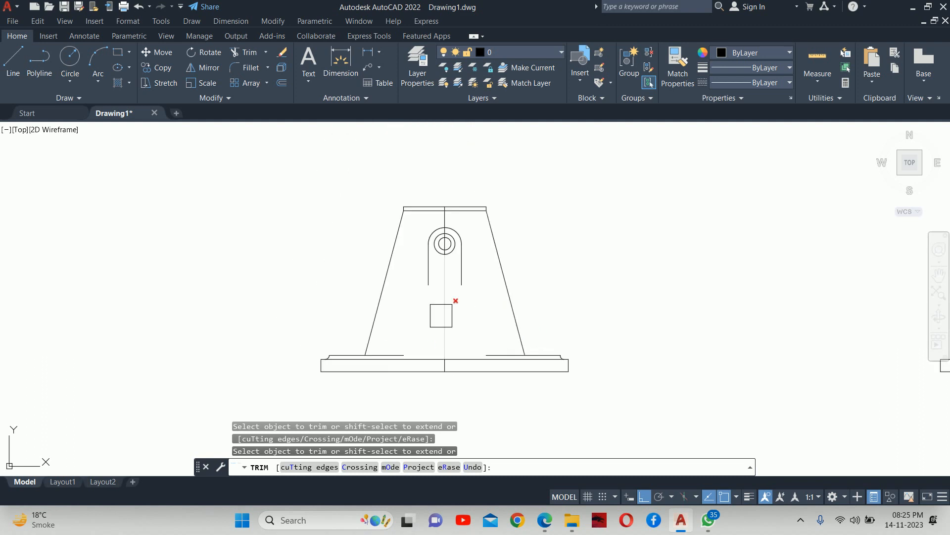
key(Escape)
key(Escape)
- Check Section A-A in the reference PDF and trim the section's right base step line between the inner and outer wall lines
scroll(453, 332, down, 1)
scroll(452, 333, down, 3)
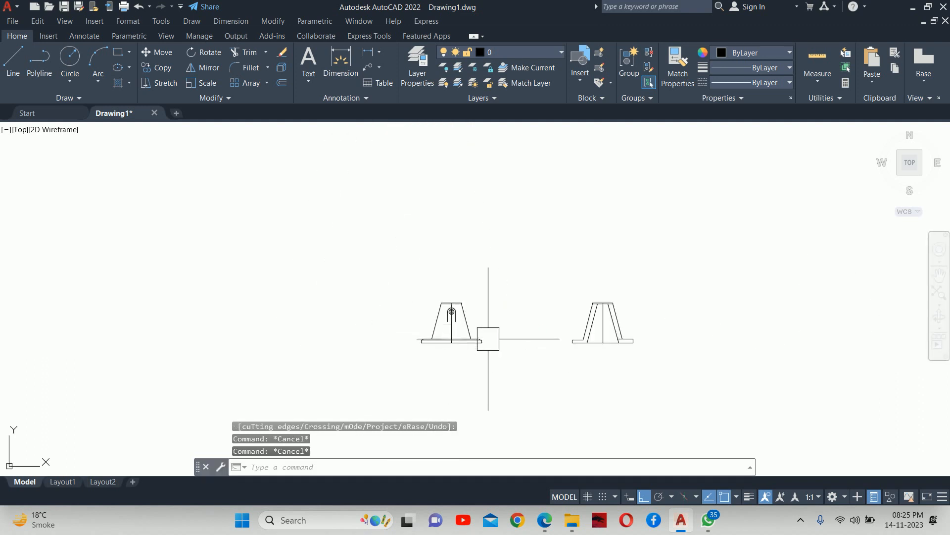
scroll(594, 335, up, 6)
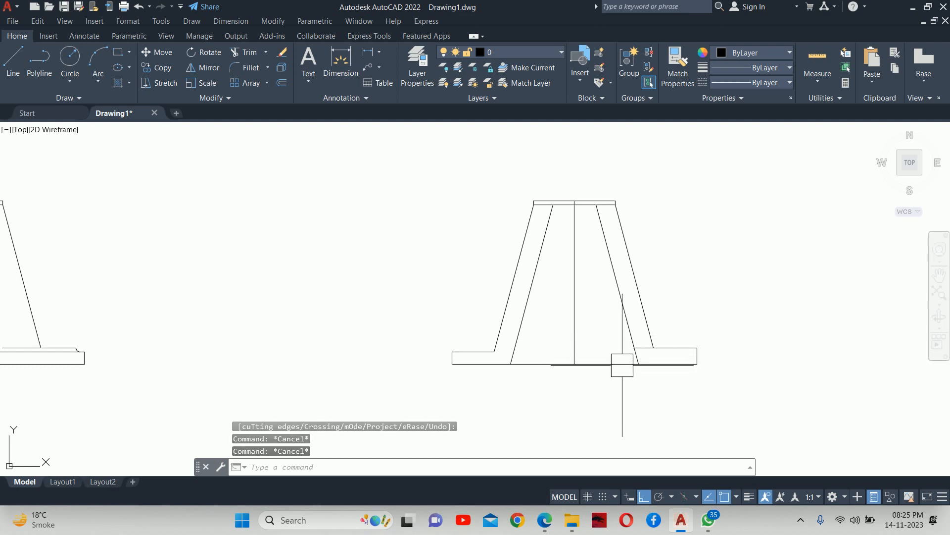
scroll(625, 364, up, 3)
scroll(654, 354, down, 3)
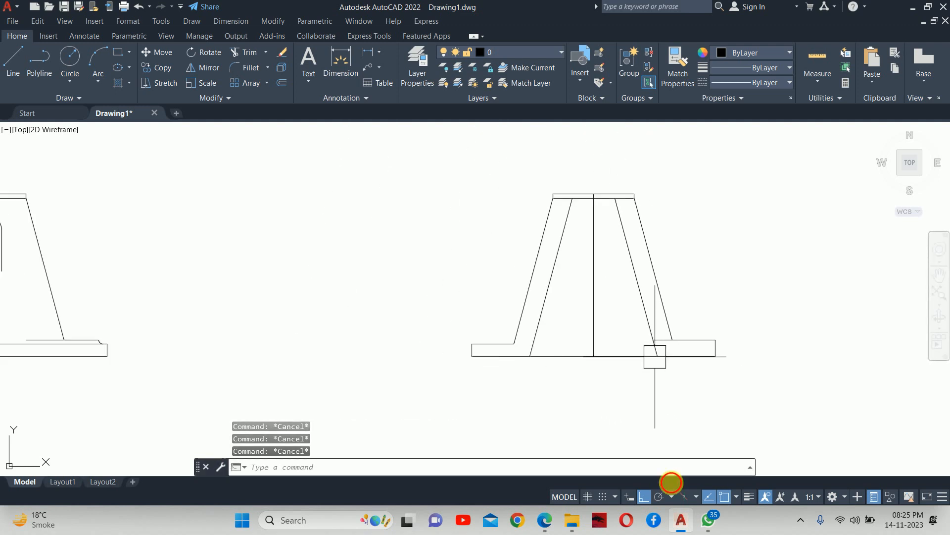
click(547, 520)
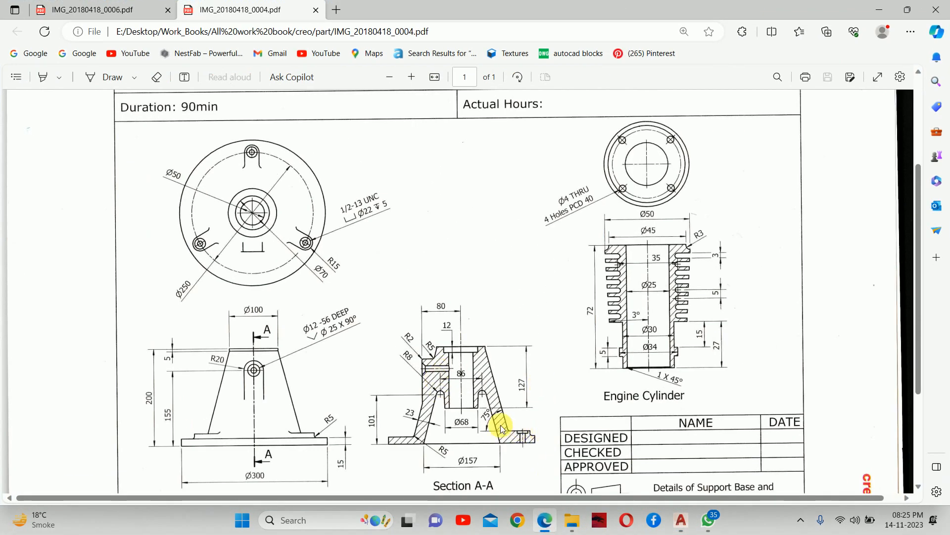
click(879, 10)
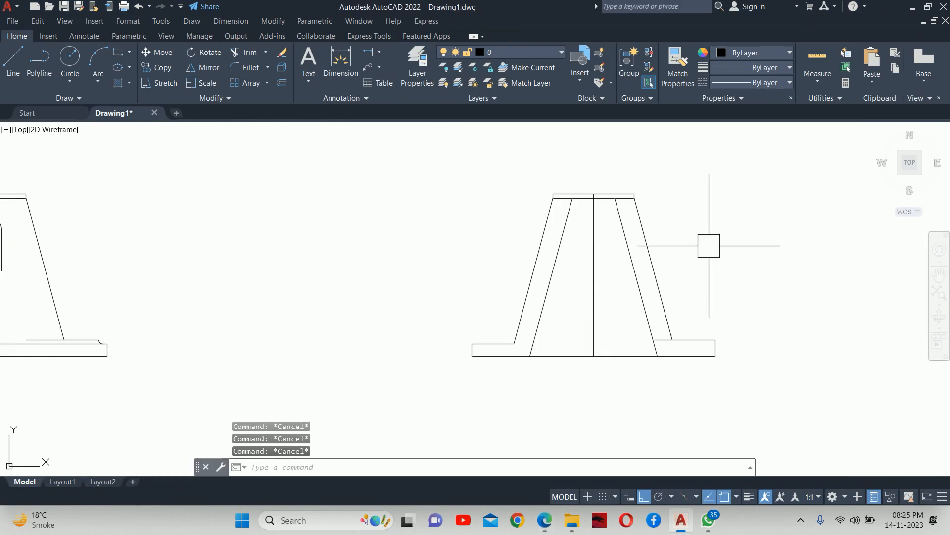
text(t)
key(Return)
scroll(663, 316, up, 6)
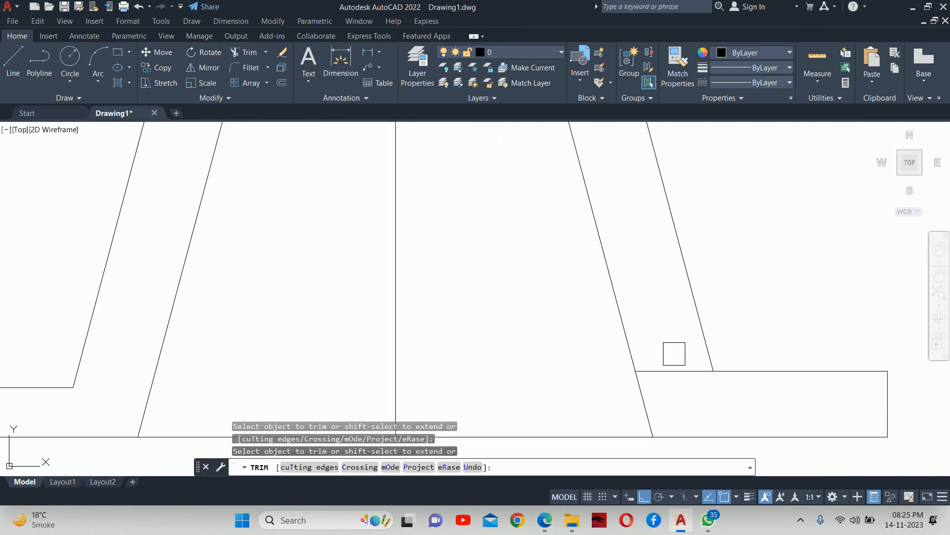
key(Escape)
- Examine the recess and bore dimensions at the top of Section A-A in the reference PDF
scroll(638, 297, down, 7)
scroll(632, 288, up, 6)
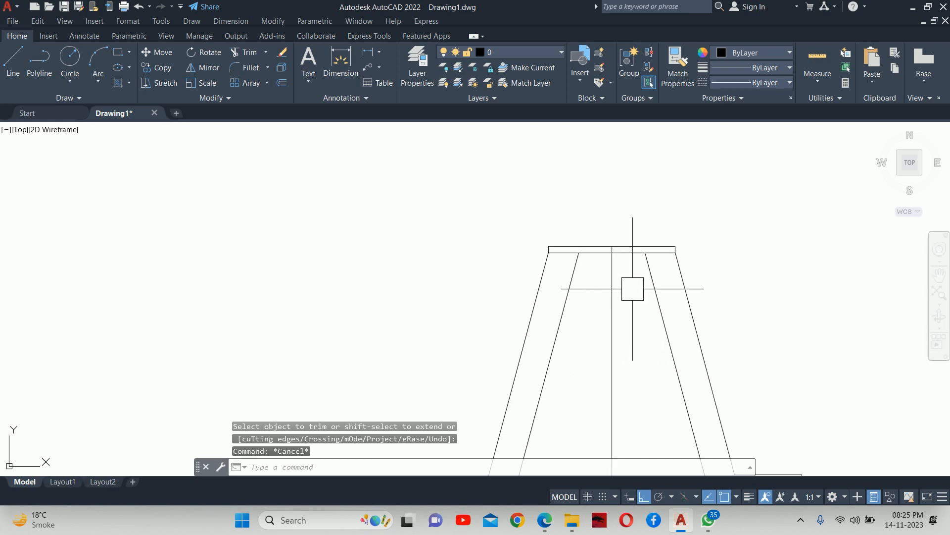
key(alt+Tab)
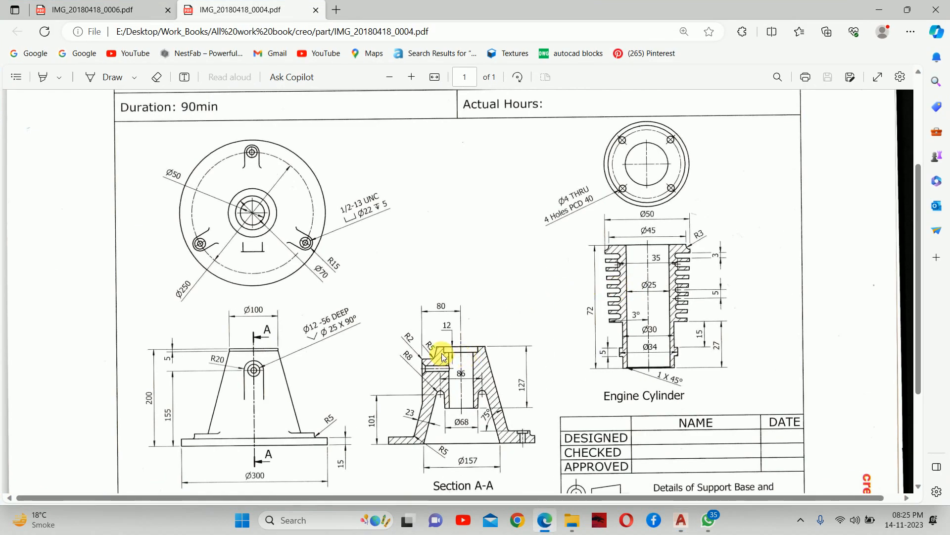
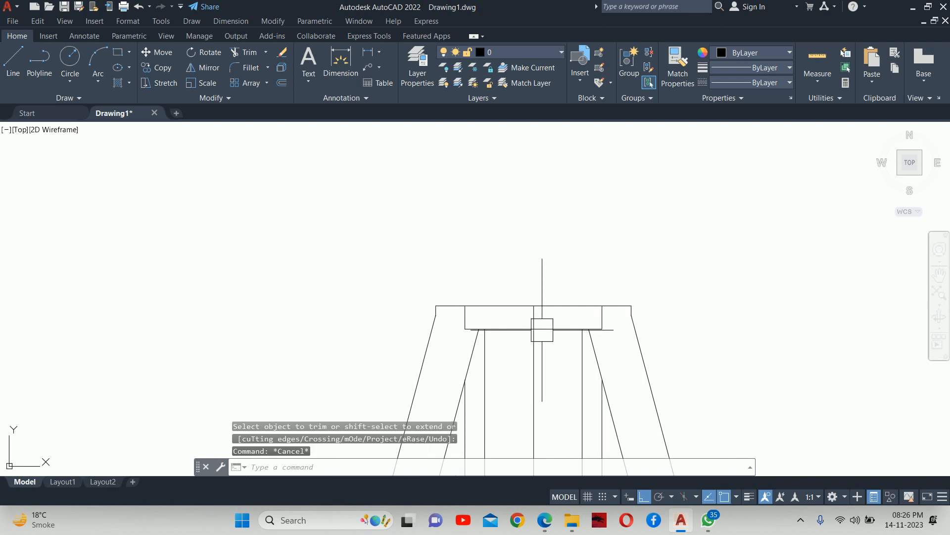
- Delete the two vertical lines that continue below the sides of the section's top recess
middle_drag(542, 329, 525, 268)
click(447, 362)
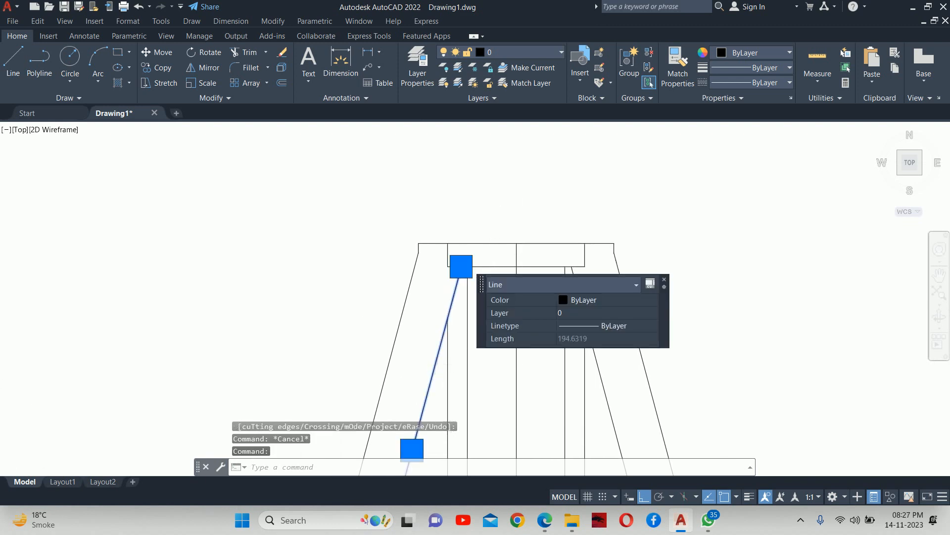
scroll(450, 363, up, 2)
middle_drag(451, 363, 407, 308)
key(Escape)
click(407, 308)
key(Delete)
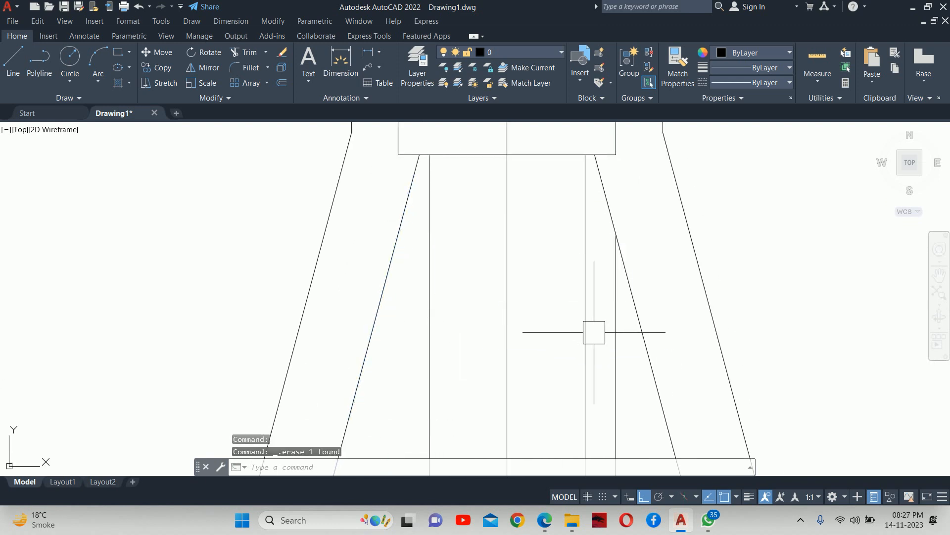
click(615, 335)
key(Delete)
scroll(611, 322, down, 5)
key(Escape)
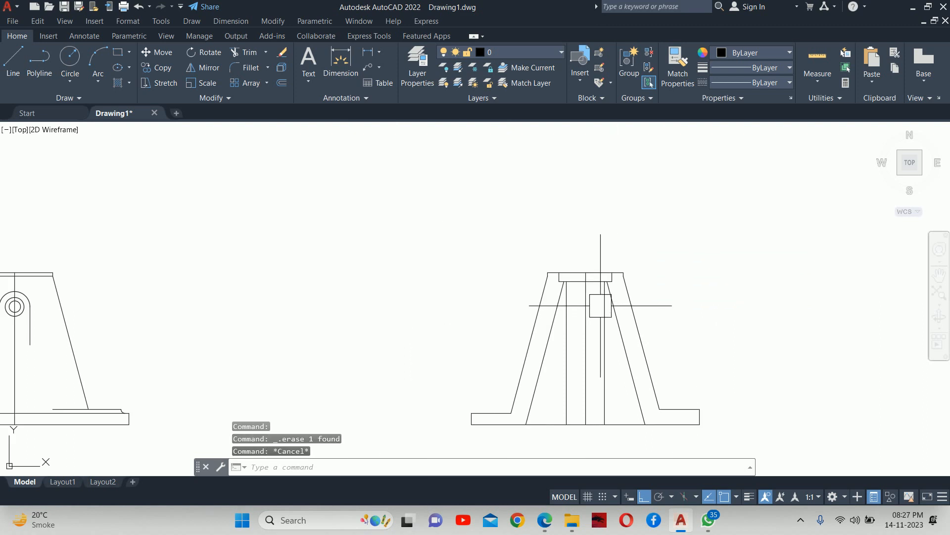
- Look up the bore depth in the reference PDF and offset the section's top edge downward by 127
key(alt+Tab)
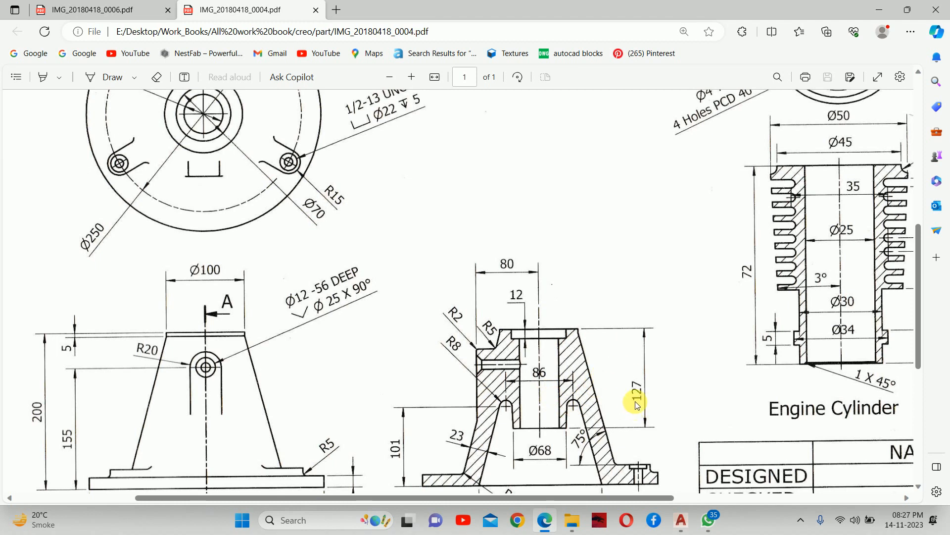
key(alt+Tab)
text(o)
key(Return)
text(12)
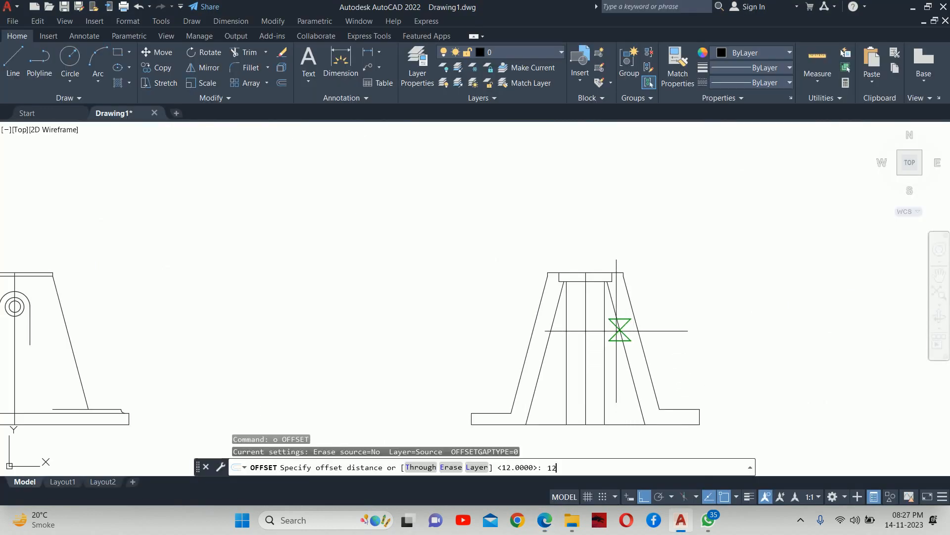
text(7)
key(Return)
scroll(608, 276, up, 3)
click(584, 260)
scroll(550, 335, down, 2)
middle_drag(549, 340, 554, 198)
key(Escape)
key(Escape)
key(Escape)
- Trim the offset line outside the two bore lines and cut away the bore lines below it
scroll(559, 281, up, 5)
text(tr)
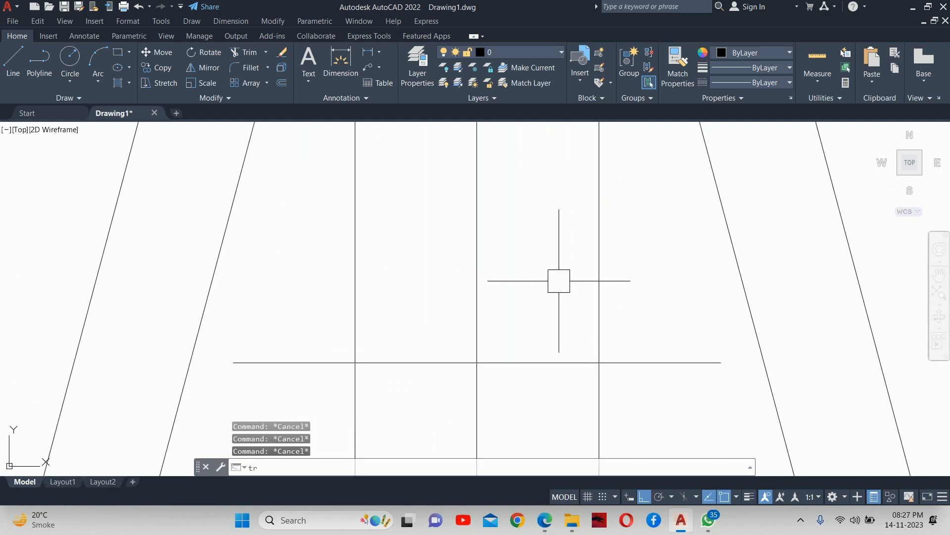
key(Return)
click(645, 364)
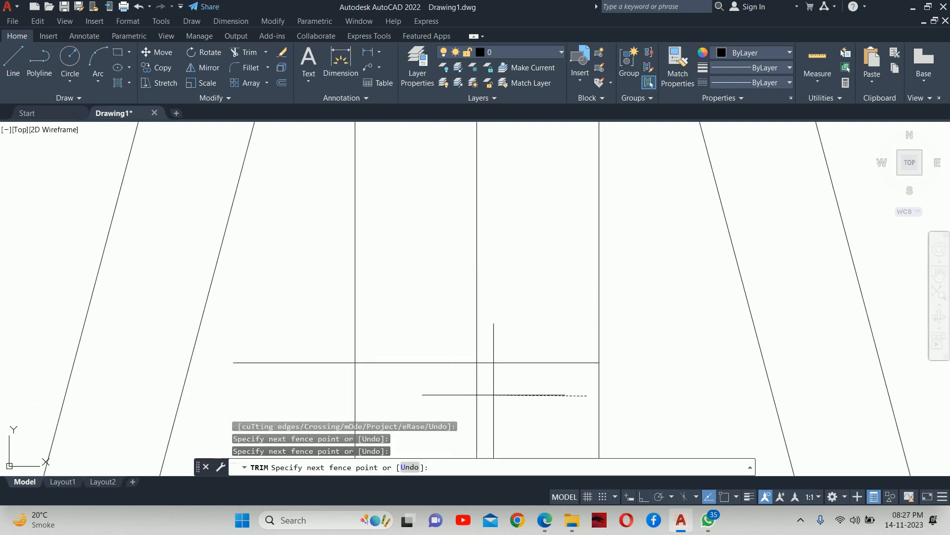
key(Return)
click(384, 387)
click(300, 381)
click(314, 366)
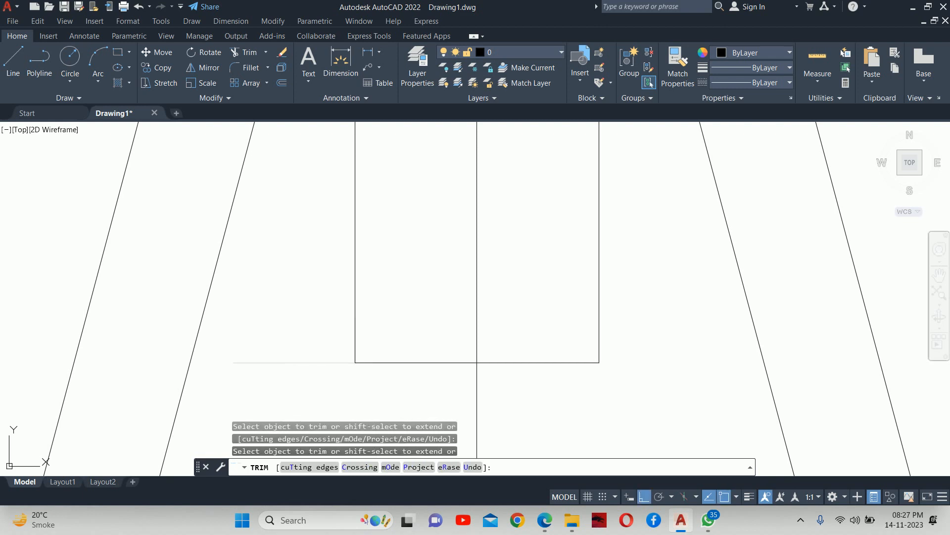
key(Return)
- Examine the Ø68 boss, the 86 spacing and the R8 groove dimensions of Section A-A in the reference PDF
key(alt+Tab)
scroll(565, 376, down, 2)
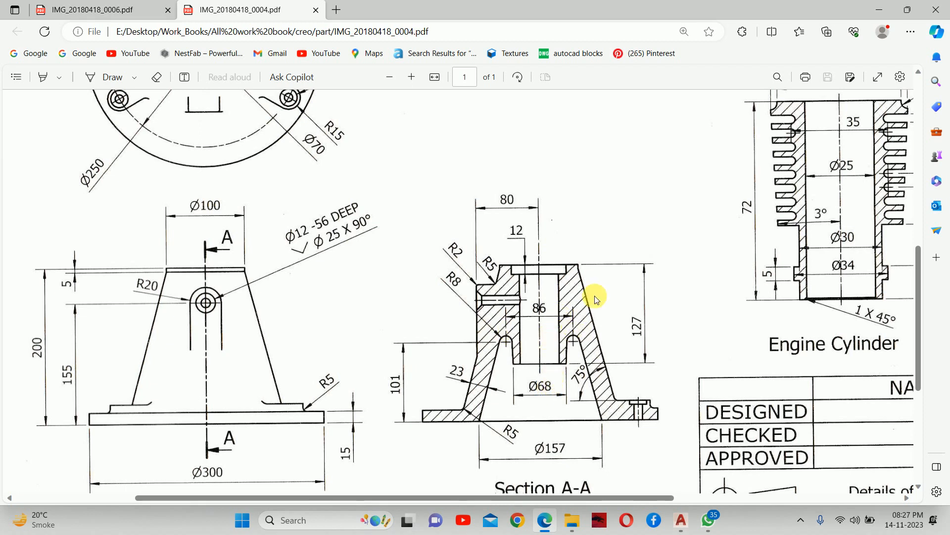
click(884, 11)
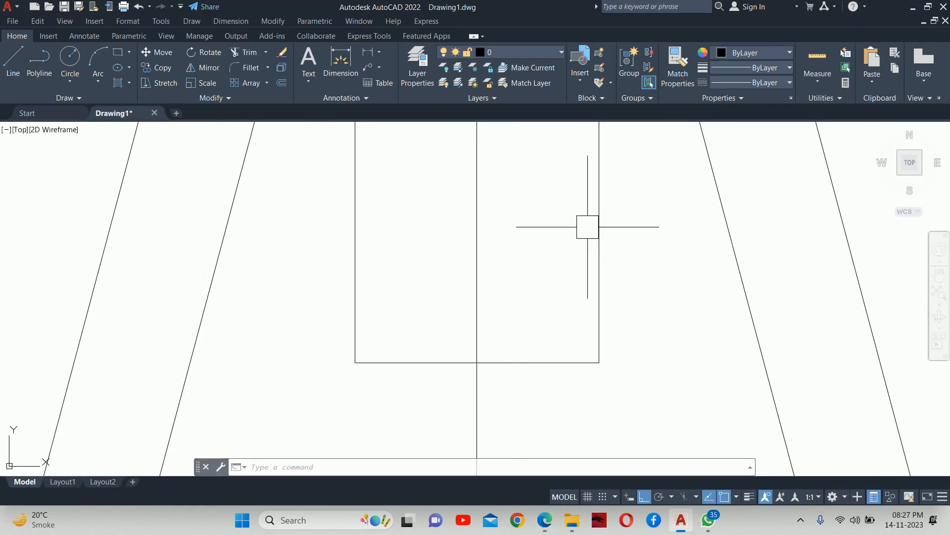
scroll(525, 290, down, 3)
scroll(525, 290, down, 2)
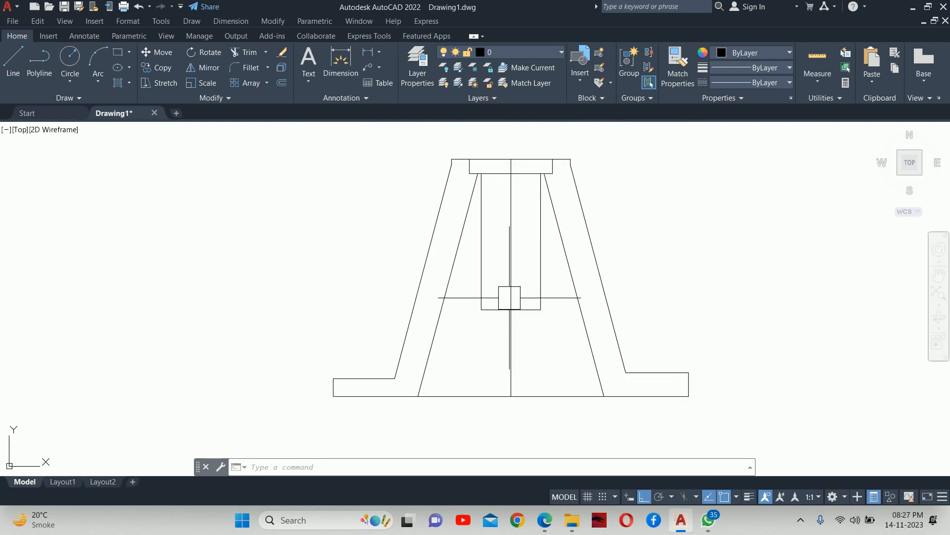
middle_drag(539, 286, 540, 301)
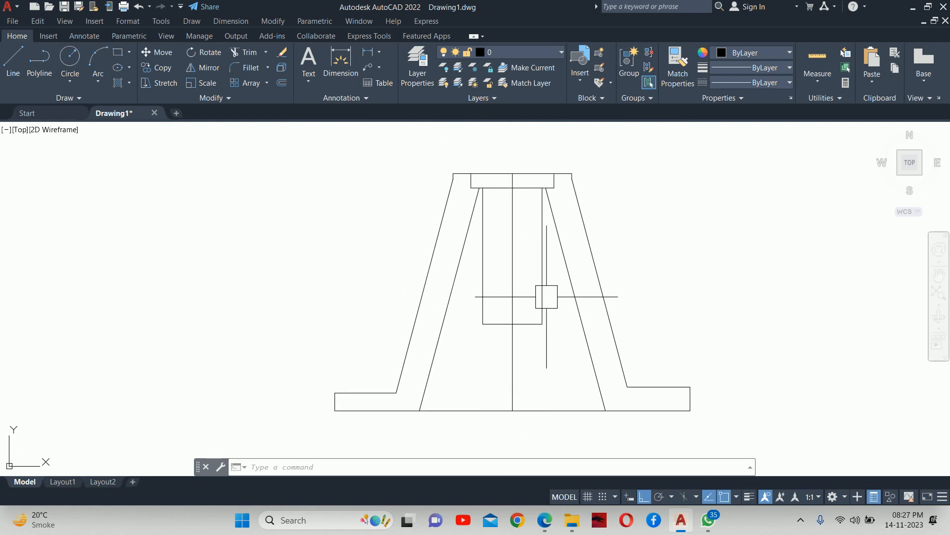
- Offset the section's vertical centre line by 86/2 to both sides to locate the groove centres
text(o)
key(Return)
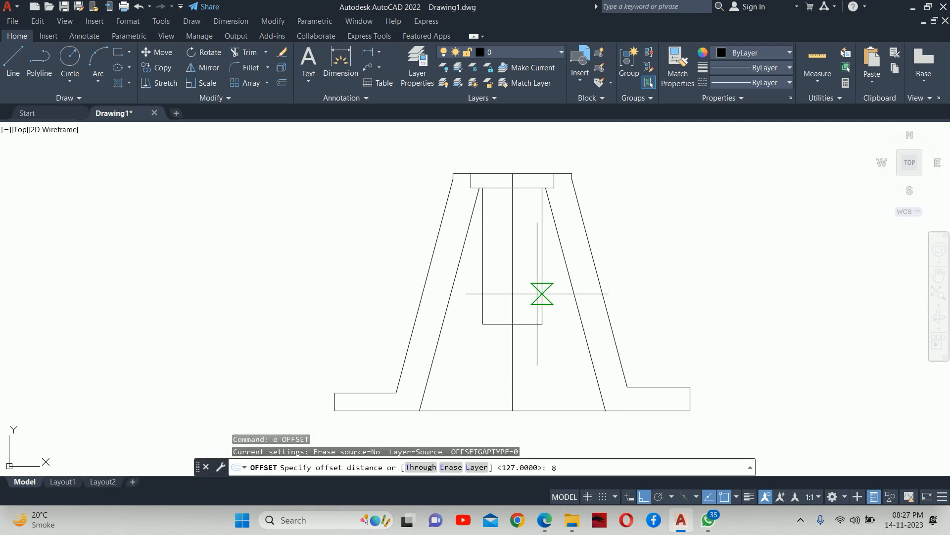
text(86/2)
key(Return)
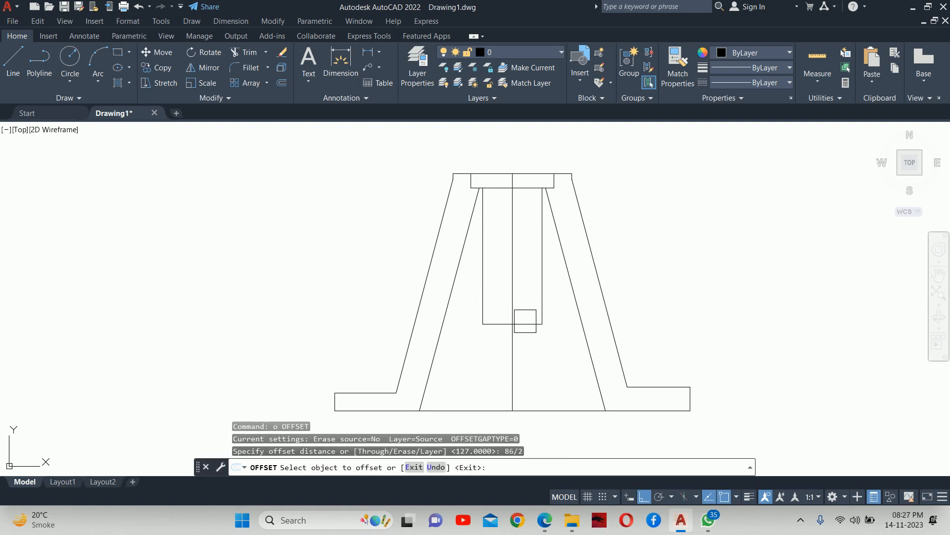
click(510, 341)
click(443, 346)
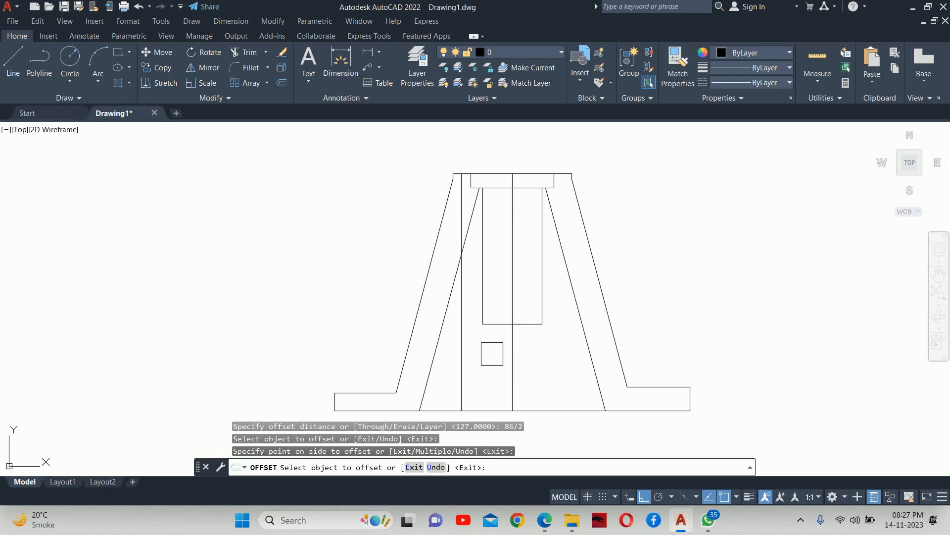
click(511, 350)
click(570, 346)
key(Escape)
key(Escape)
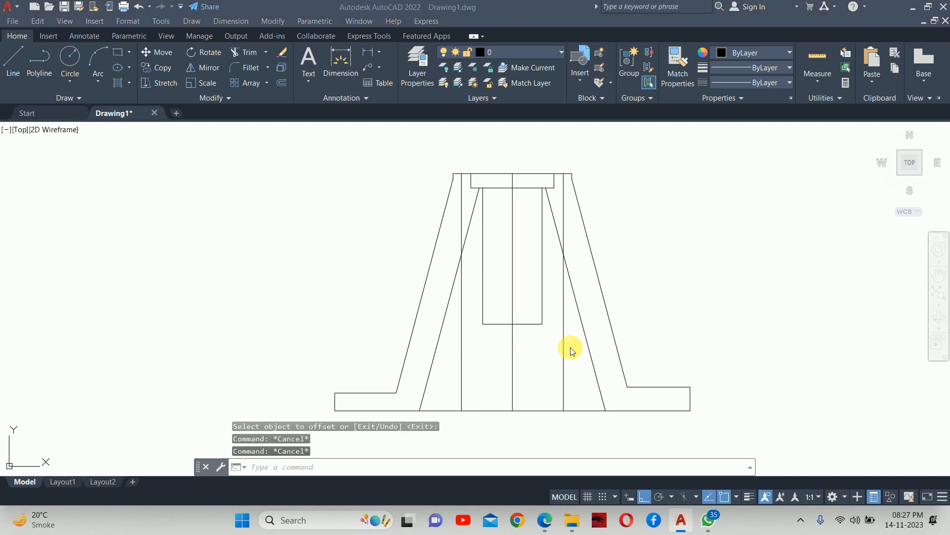
- Look up the groove centre height in the reference PDF and offset the section's base line upward by 101
key(alt+Tab)
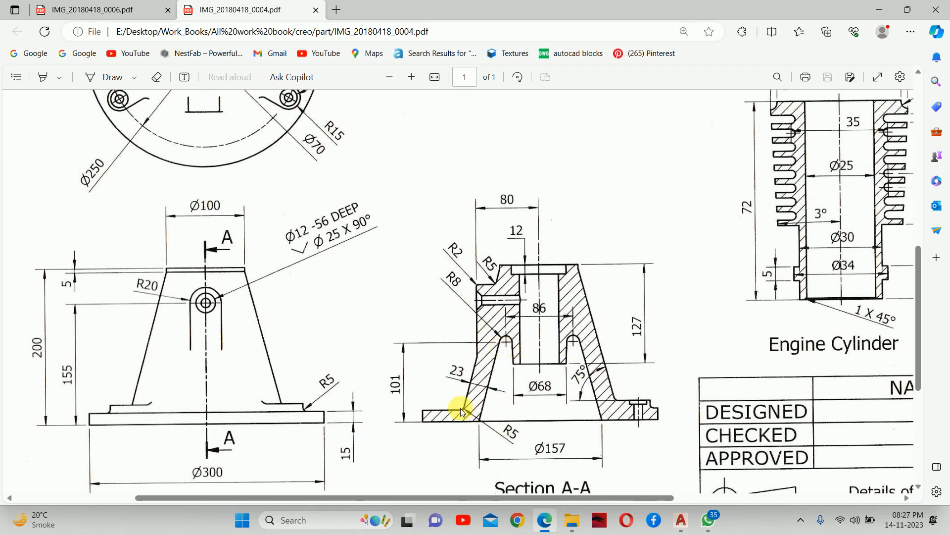
key(alt+Tab)
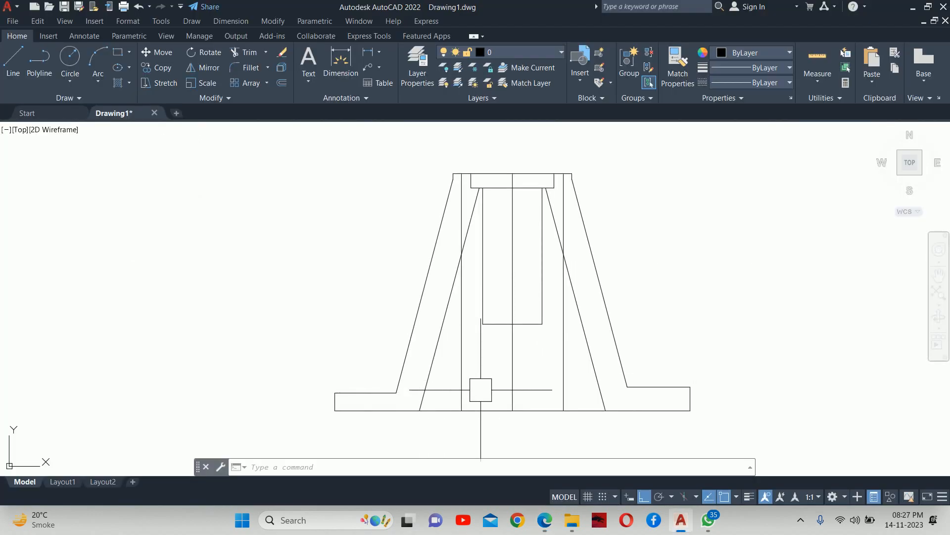
text(o)
key(Return)
text(101)
key(Return)
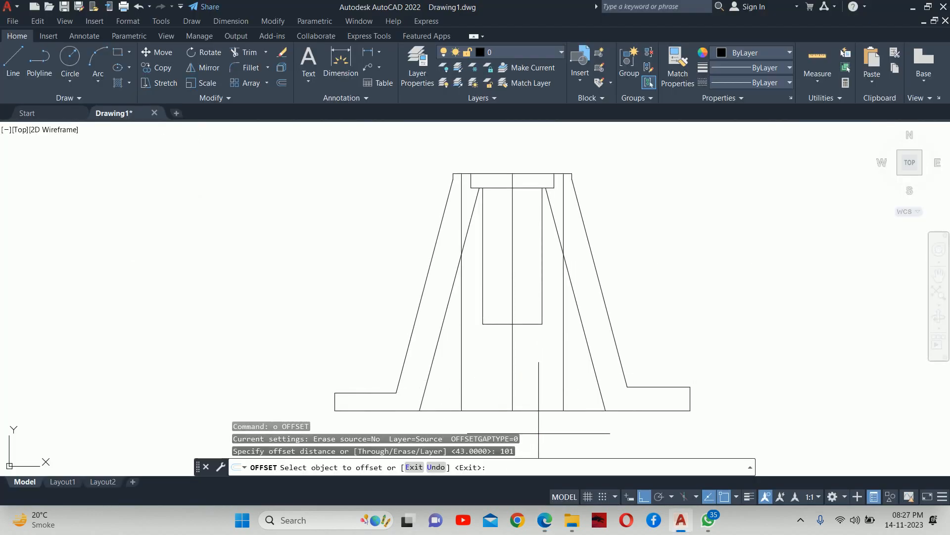
click(588, 405)
click(600, 392)
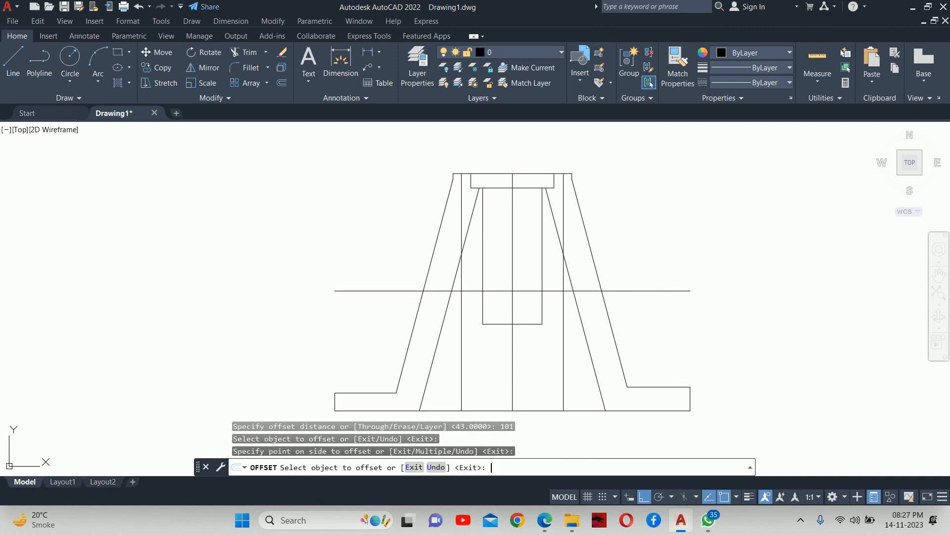
key(Escape)
key(Escape)
key(Escape)
- Check the groove radius in the PDF and draw a circle of radius 8 where the left offset line crosses the 101 line
scroll(492, 303, up, 3)
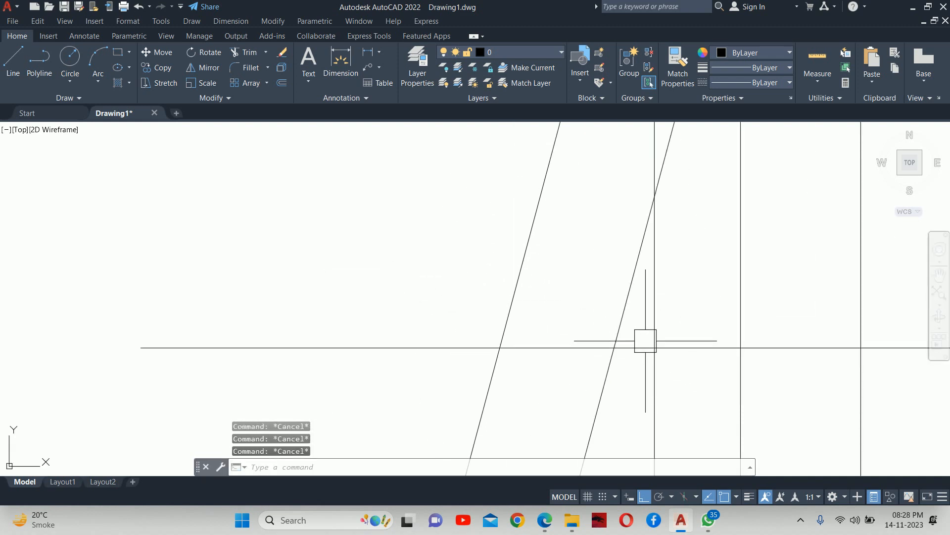
key(alt+Tab)
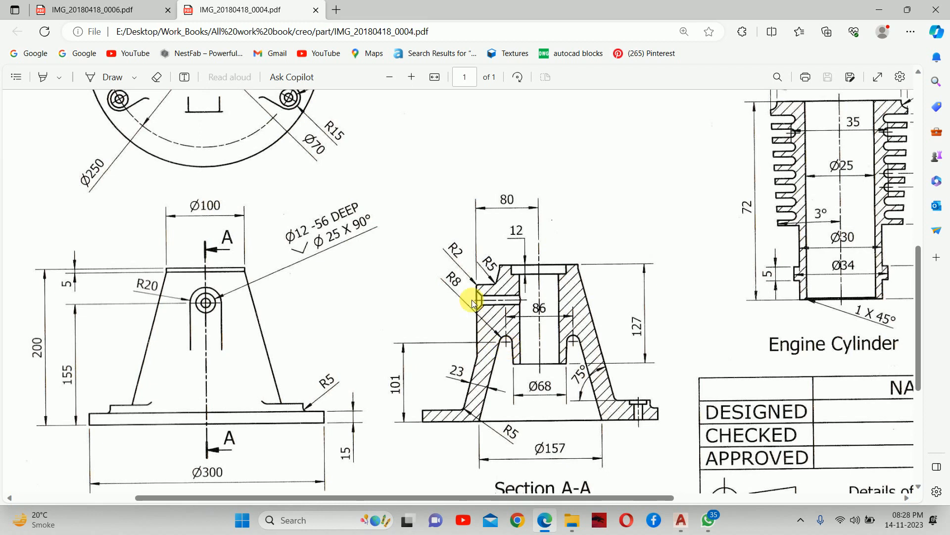
key(alt+Tab)
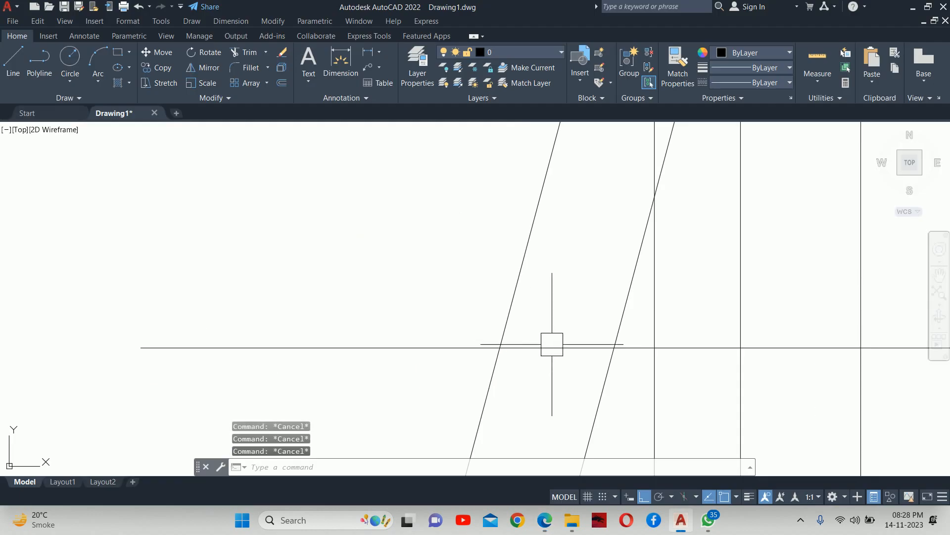
text(c)
key(Return)
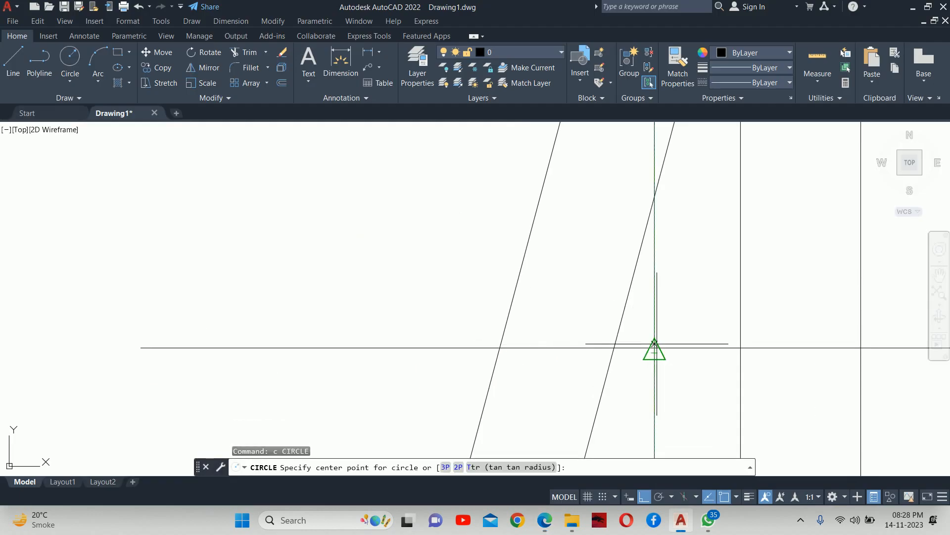
click(655, 347)
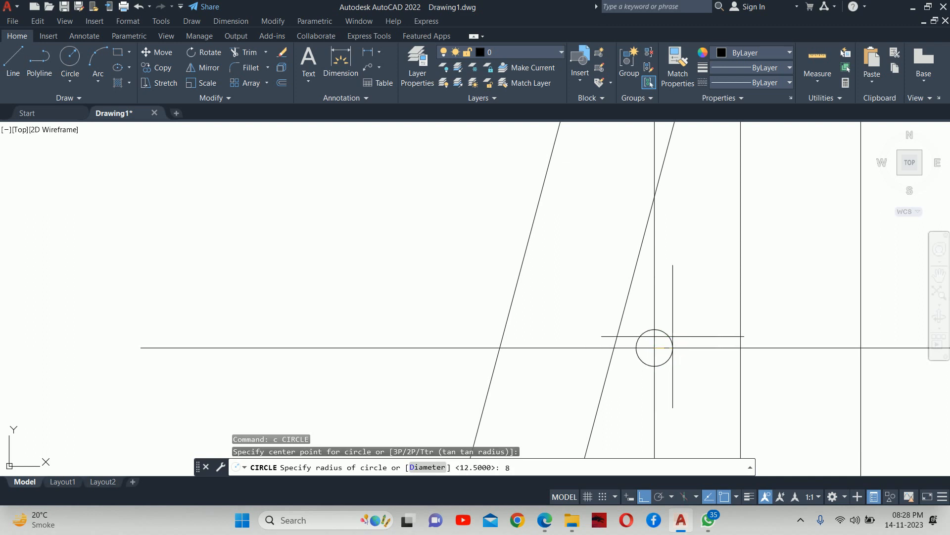
key(Return)
key(Escape)
- Draw a matching circle of radius 8 where the right offset line crosses the 101 line
scroll(674, 334, down, 4)
key(Escape)
middle_drag(677, 336, 526, 329)
scroll(636, 332, up, 4)
key(Return)
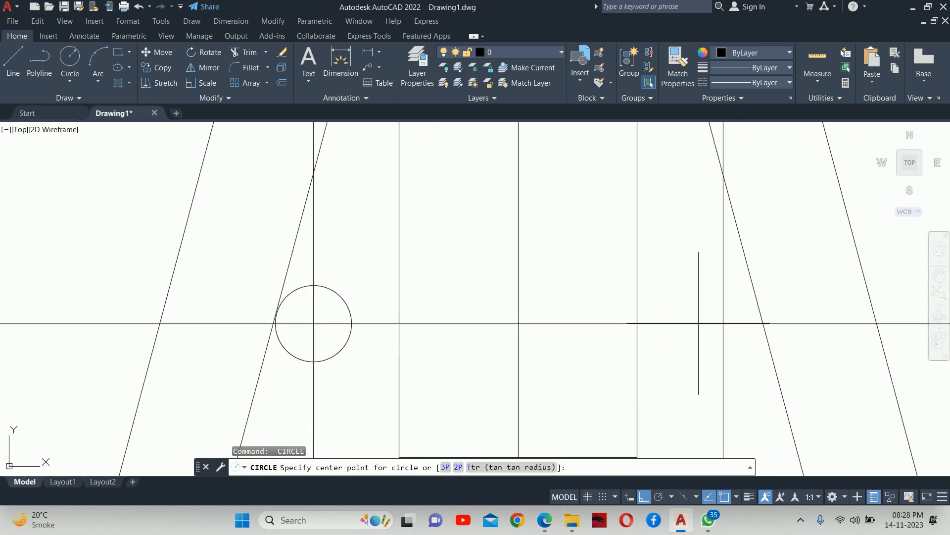
click(723, 323)
text(8)
key(Return)
key(Escape)
scroll(677, 295, down, 2)
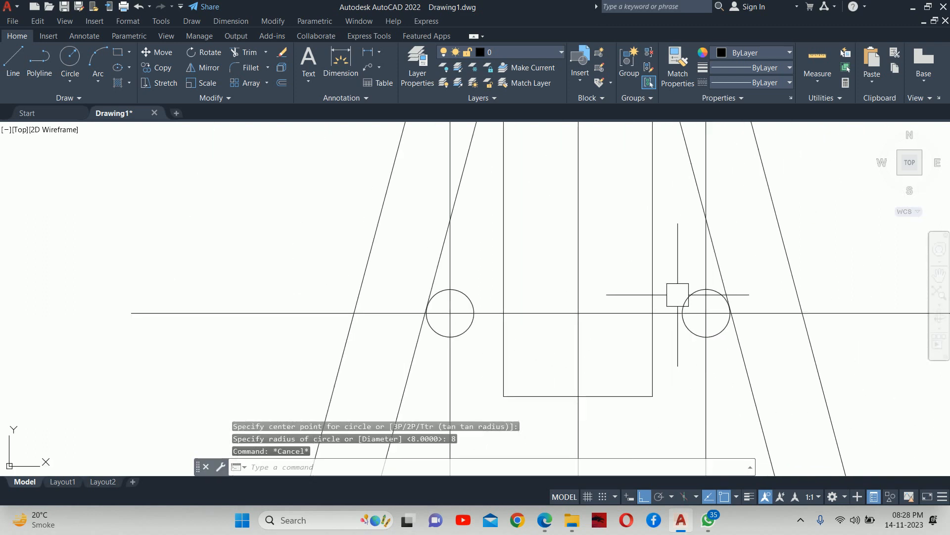
key(Escape)
- Examine how both groove circles meet the sloped inner walls and compare them with Section A-A in the reference PDF
scroll(677, 294, down, 4)
scroll(537, 308, up, 8)
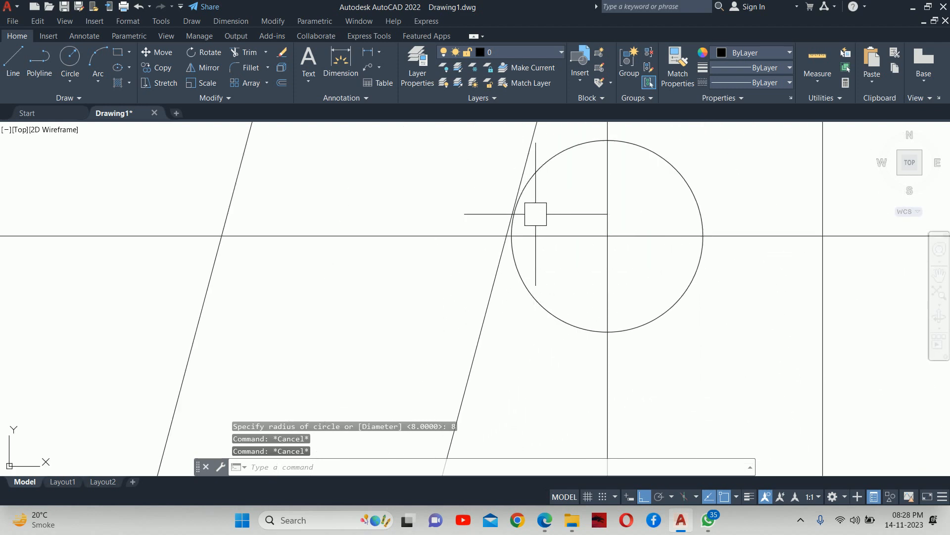
scroll(537, 229, down, 8)
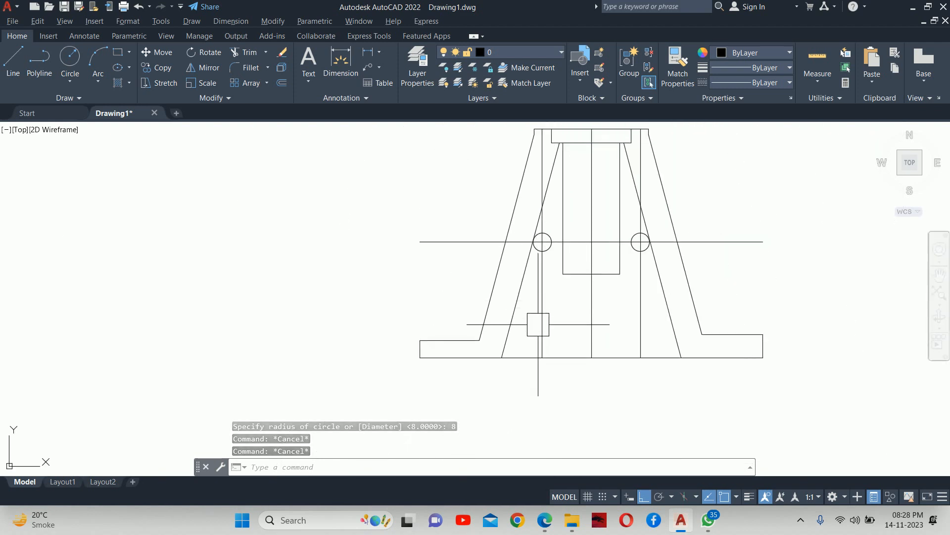
key(alt+Tab)
scroll(499, 347, up, 2)
scroll(497, 354, down, 2)
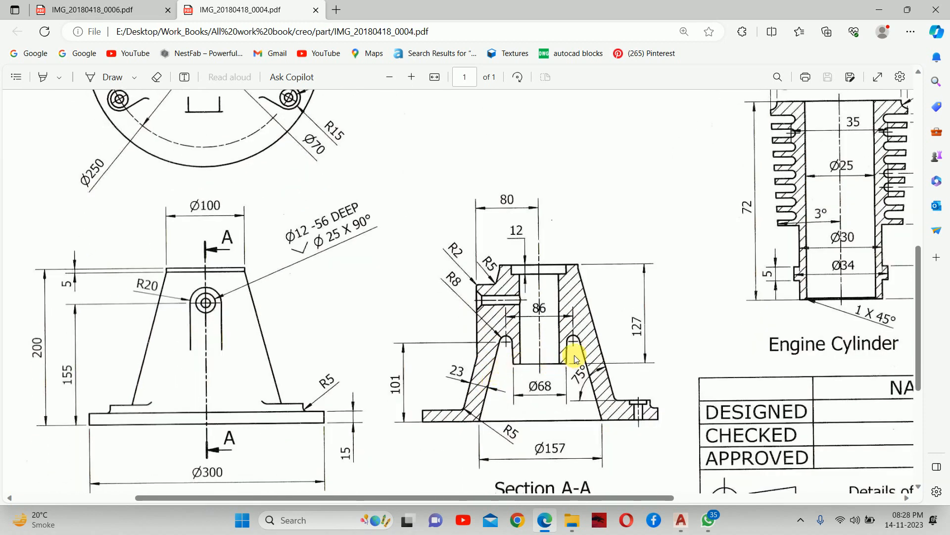
click(881, 5)
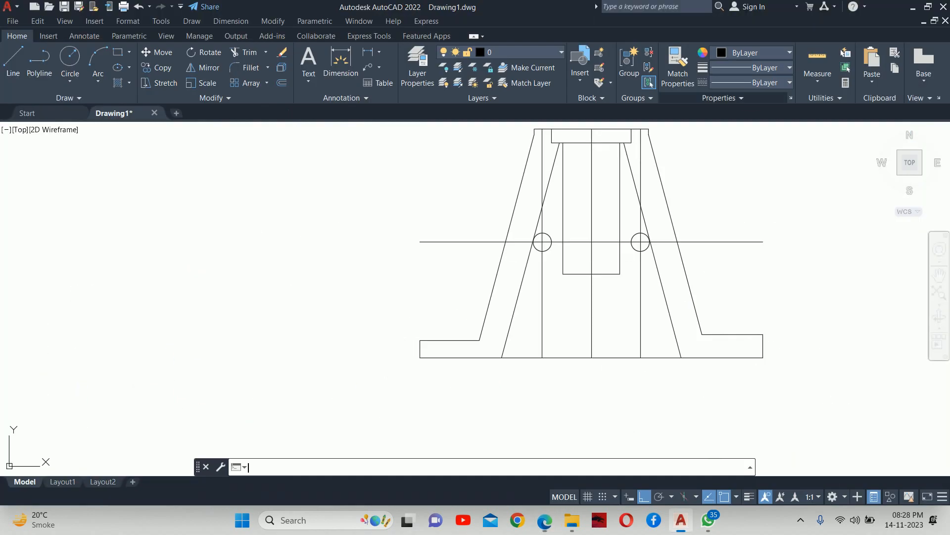
scroll(619, 247, up, 4)
scroll(693, 231, up, 6)
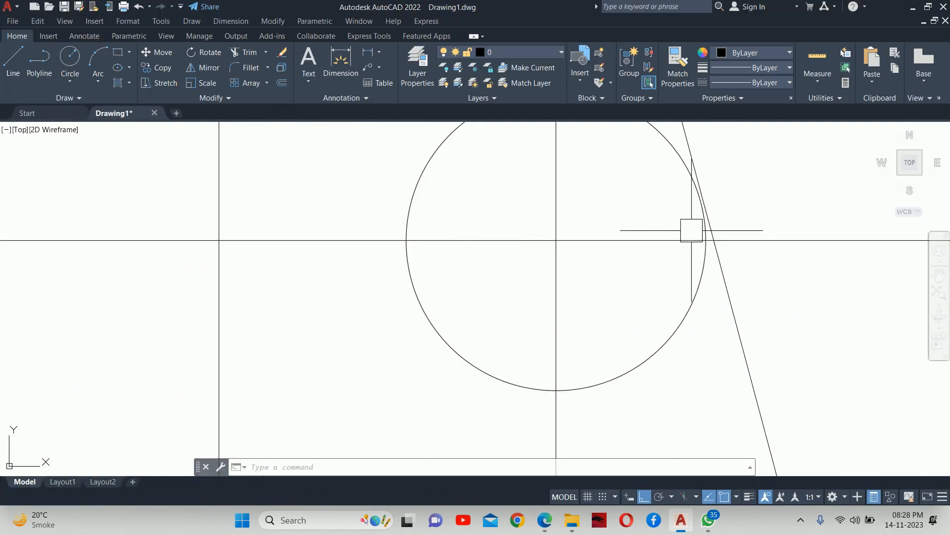
scroll(692, 230, down, 5)
scroll(692, 234, down, 4)
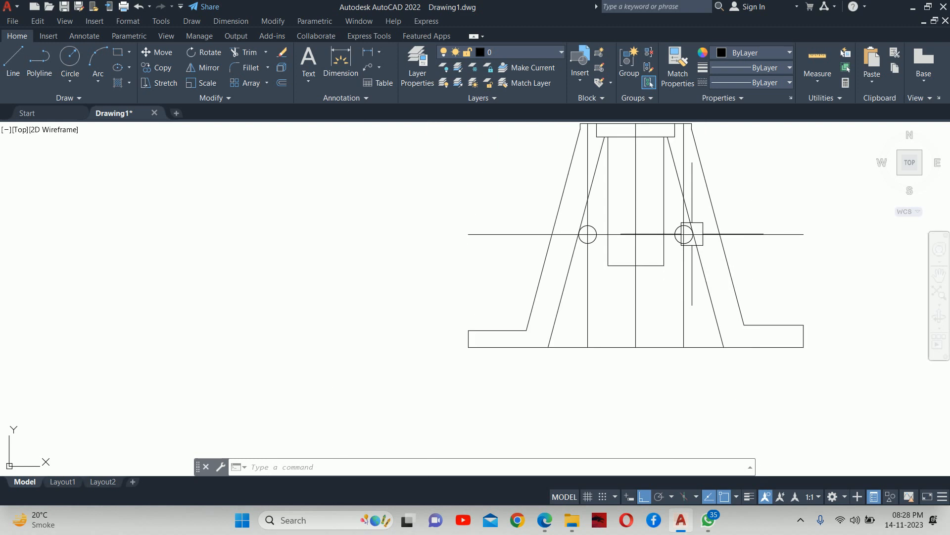
scroll(616, 252, up, 4)
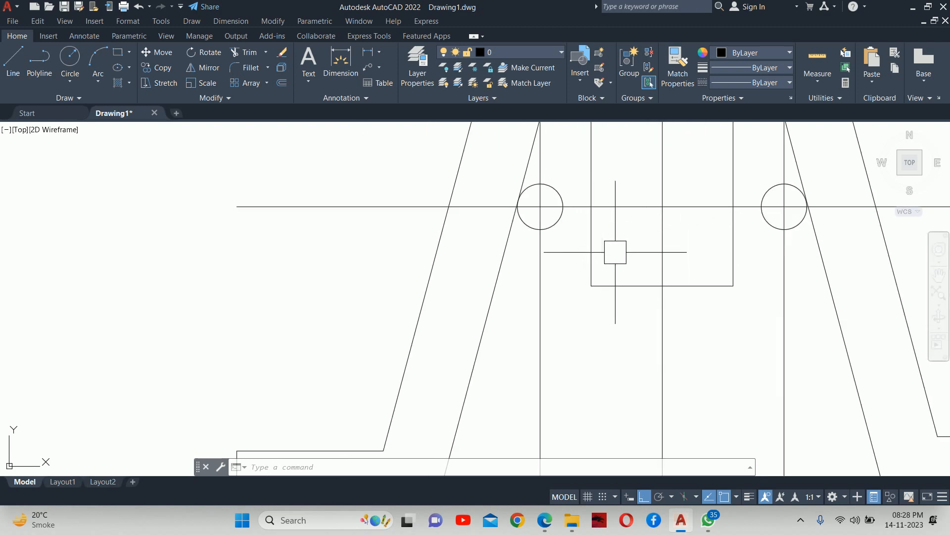
- Recheck the boss diameter in the PDF and offset the section's centre line by 68/2 to both sides
key(alt+Tab)
key(alt+Tab)
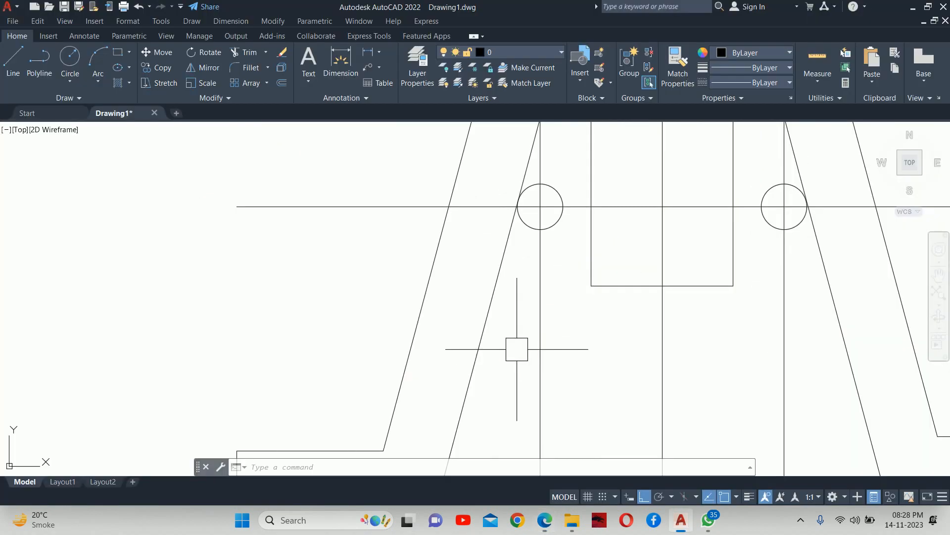
scroll(515, 346, up, 4)
text(o)
key(Return)
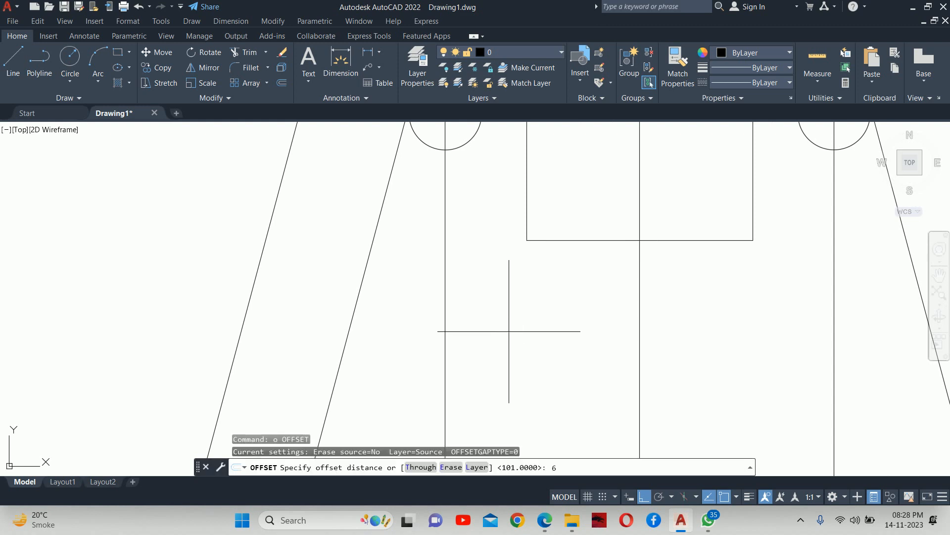
text(68/2)
key(Return)
click(639, 346)
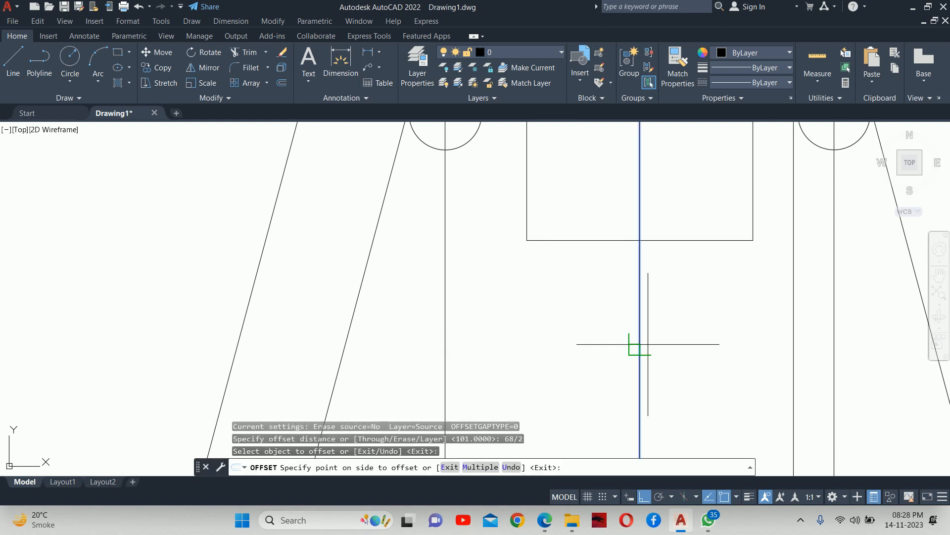
click(587, 337)
click(649, 313)
click(747, 312)
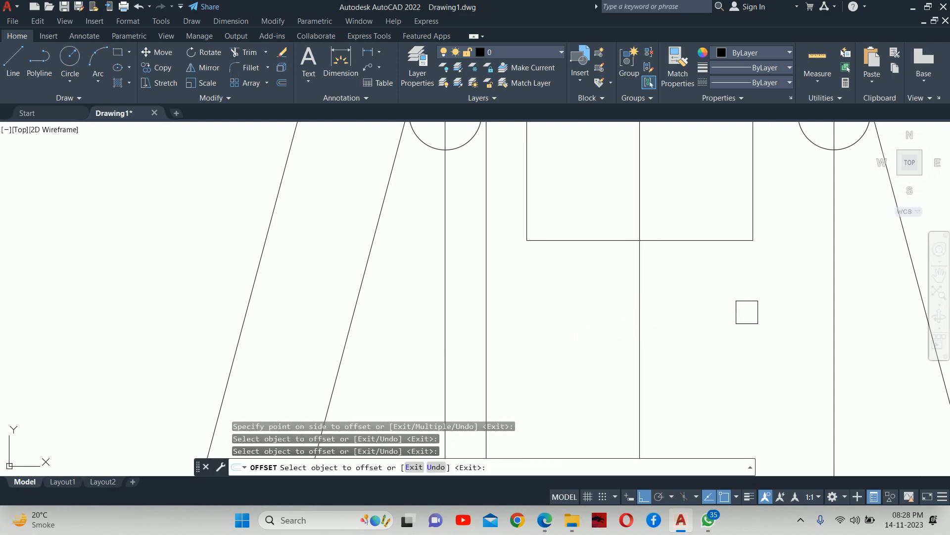
click(645, 320)
click(646, 322)
key(Escape)
key(Escape)
middle_drag(539, 263, 529, 356)
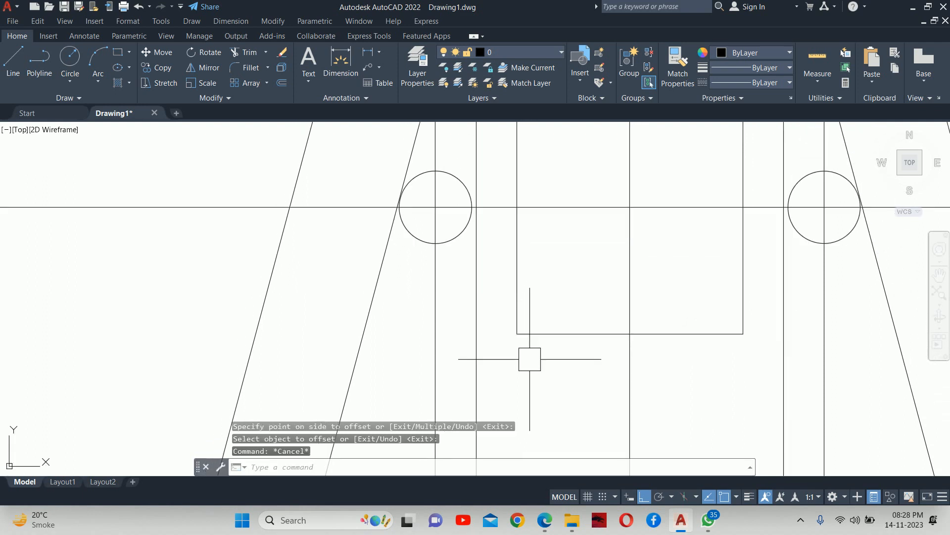
- Extend the bore's bottom line to both 68/2 offset lines and trim those offset lines below it
key(Escape)
text(ex)
key(Return)
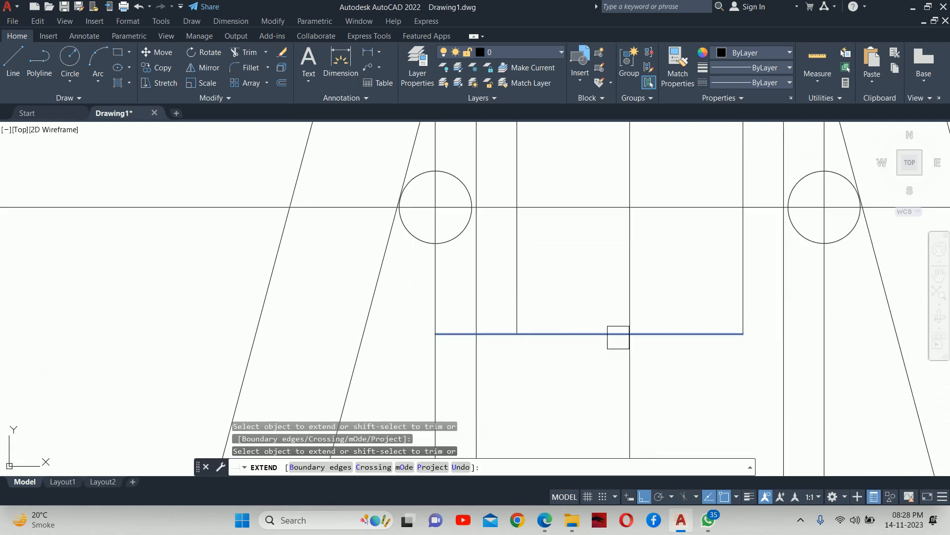
click(711, 334)
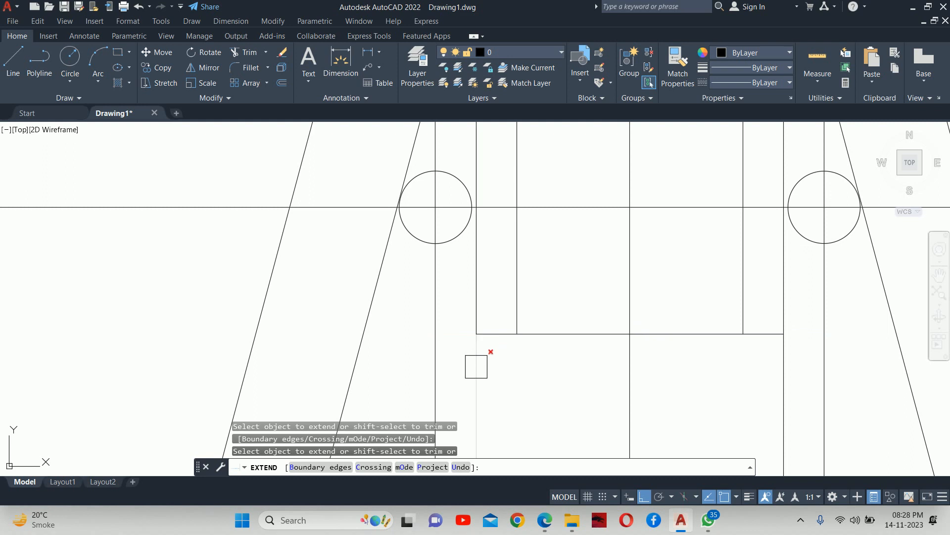
key(Escape)
- Delete the two vertical 68/2 offset lines above the ends of the boss's bottom edge
click(776, 289)
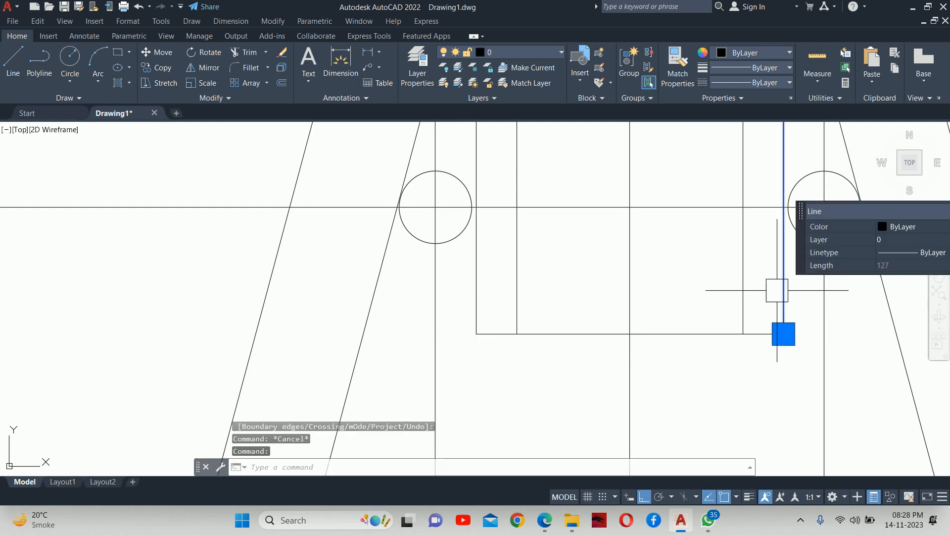
click(476, 284)
key(Delete)
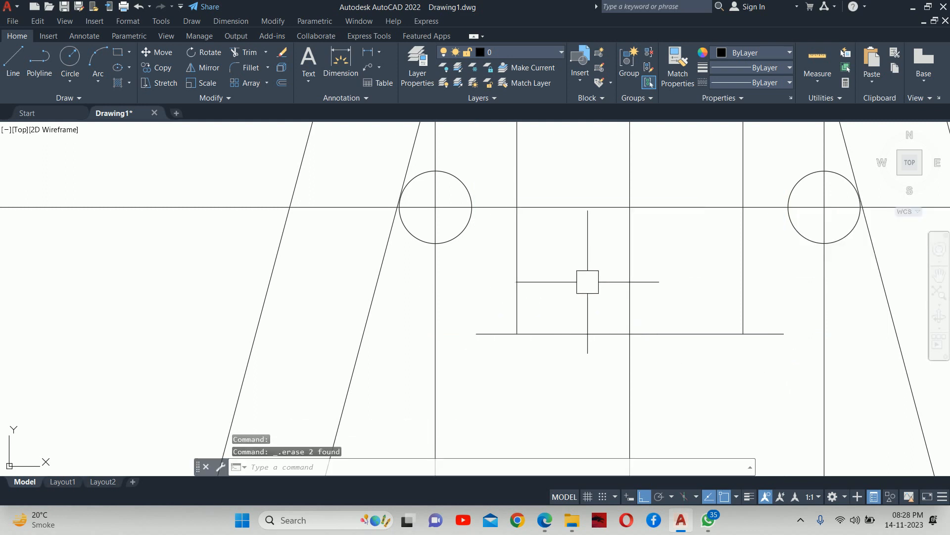
- Draw a line from the left end of the boss's bottom edge tangent to the left groove circle
middle_drag(579, 282, 563, 333)
text(l)
key(Return)
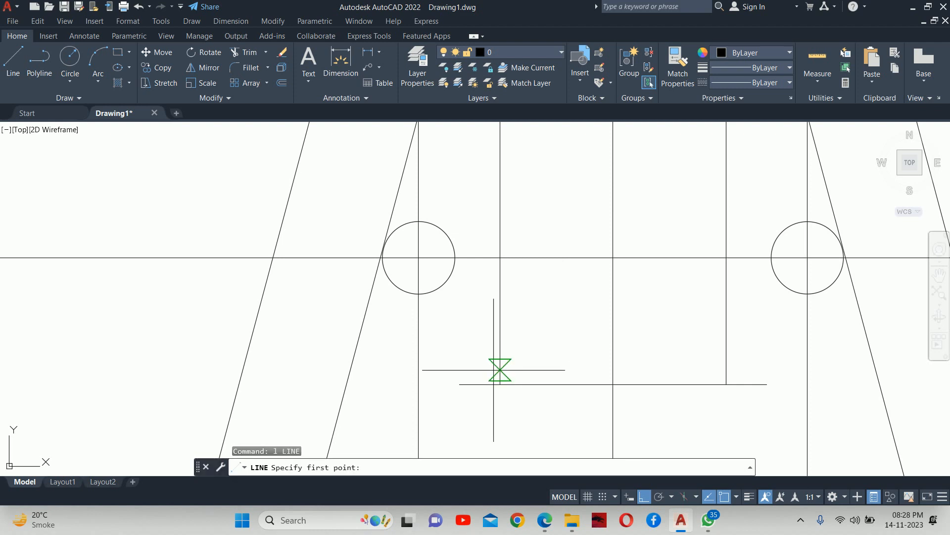
click(460, 384)
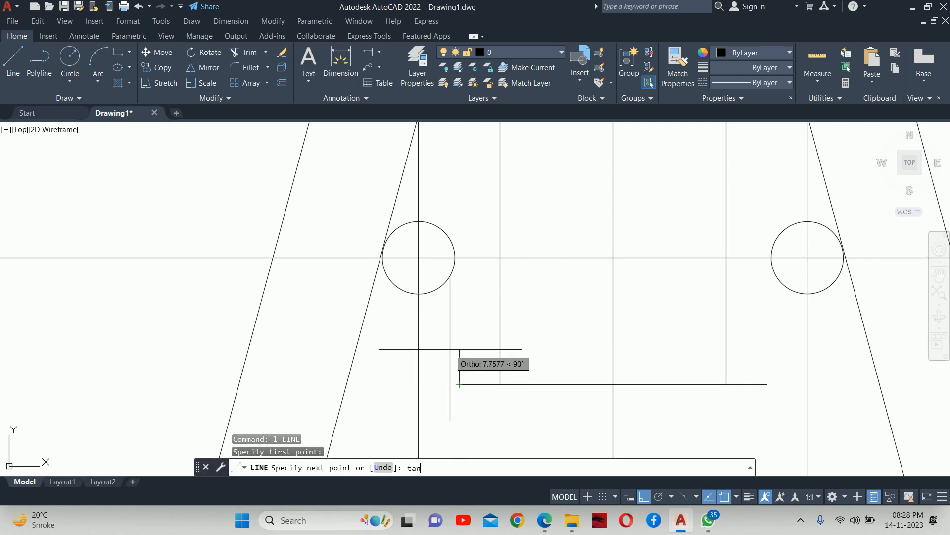
text(tan)
key(Return)
click(454, 279)
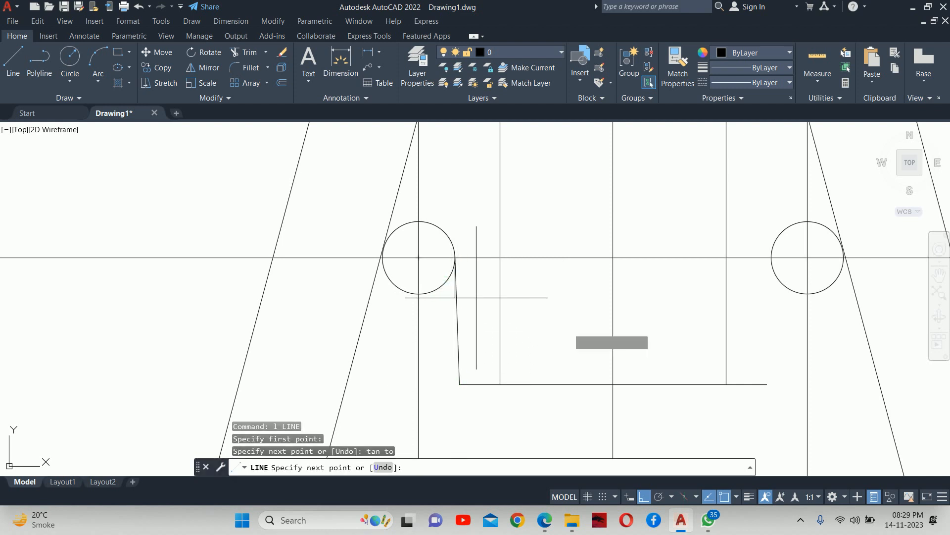
key(Return)
- Draw a line from the right end of the boss's bottom edge tangent to the right groove circle
key(Return)
click(766, 384)
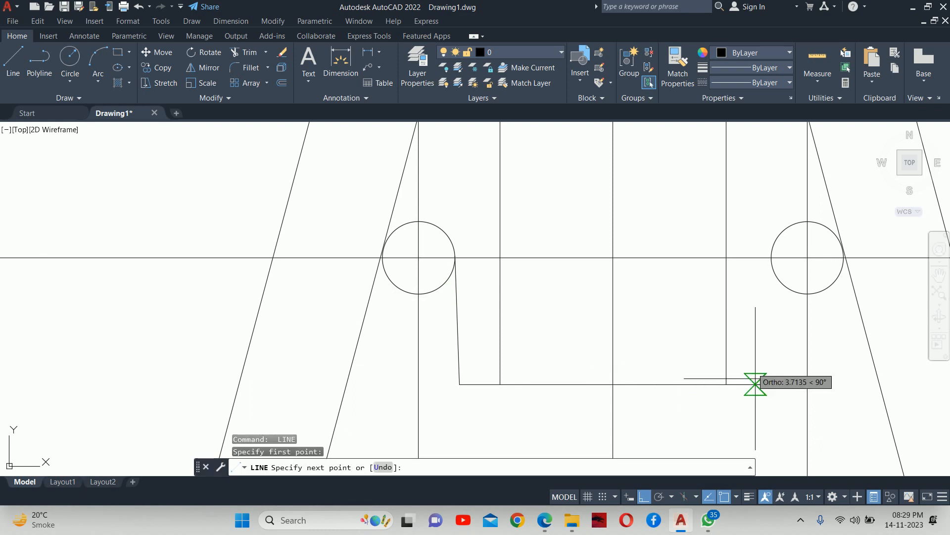
text(tan)
key(Return)
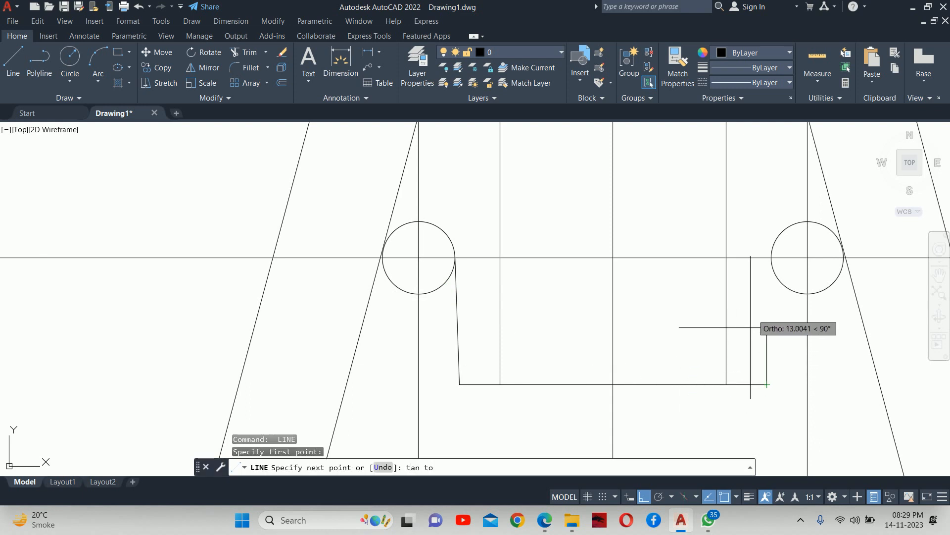
click(768, 258)
key(Escape)
key(Escape)
scroll(611, 319, down, 2)
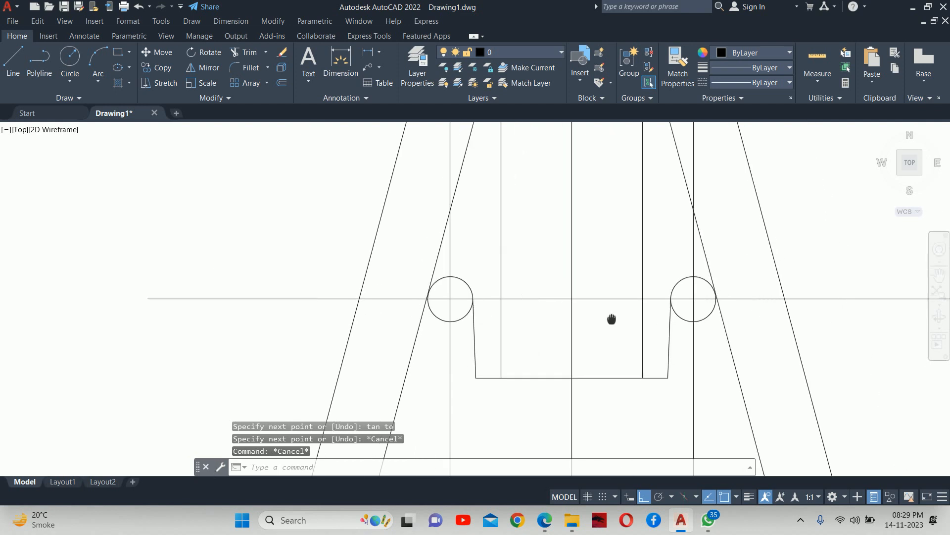
key(Escape)
- Trim away the lower halves of both groove circles, below the horizontal line through their centres
click(804, 307)
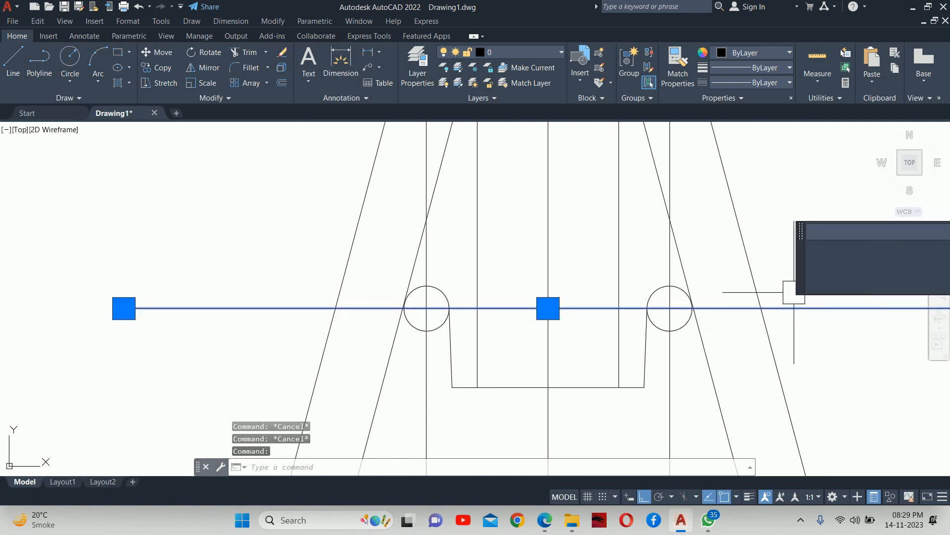
key(Escape)
text(tr)
key(Return)
scroll(411, 334, up, 6)
drag(410, 335, 418, 303)
click(491, 315)
scroll(514, 312, down, 4)
middle_drag(557, 303, 408, 306)
scroll(646, 303, up, 4)
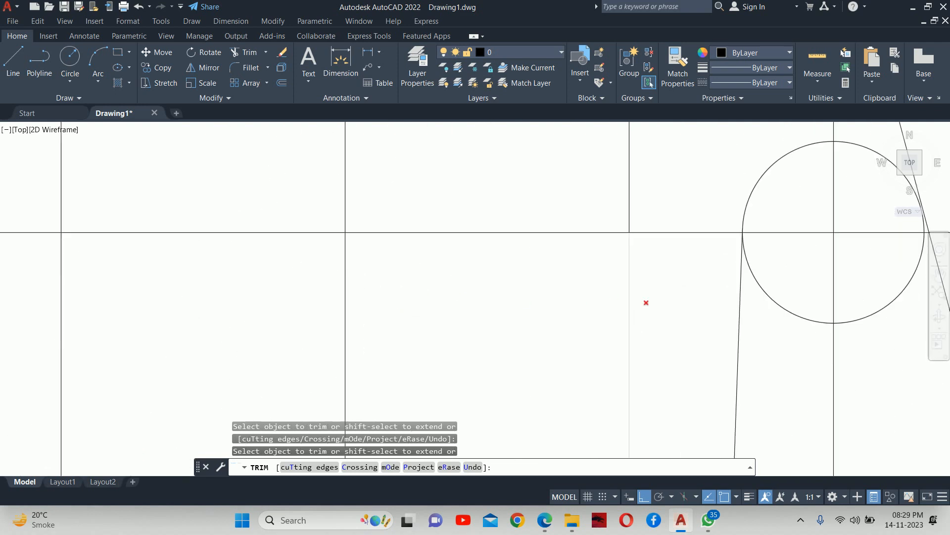
click(790, 311)
middle_drag(787, 312, 492, 349)
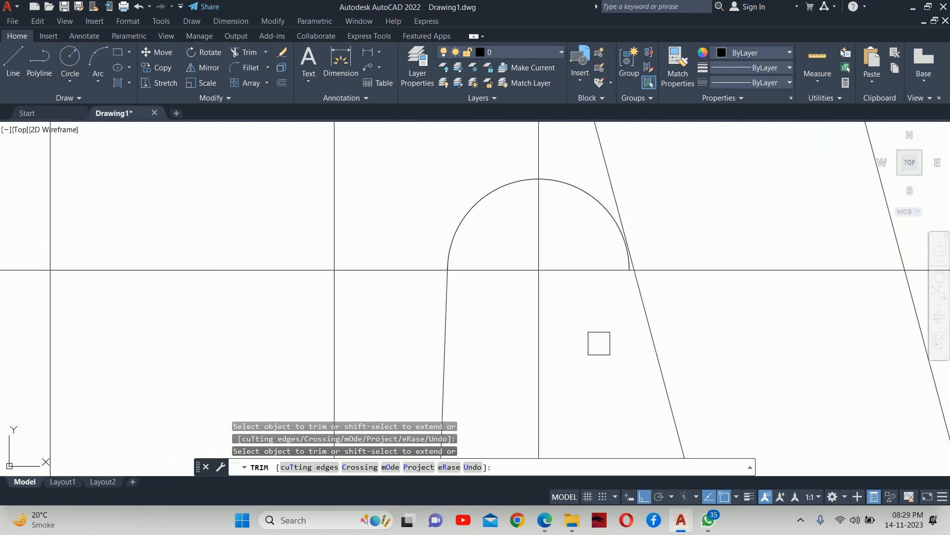
scroll(721, 316, down, 4)
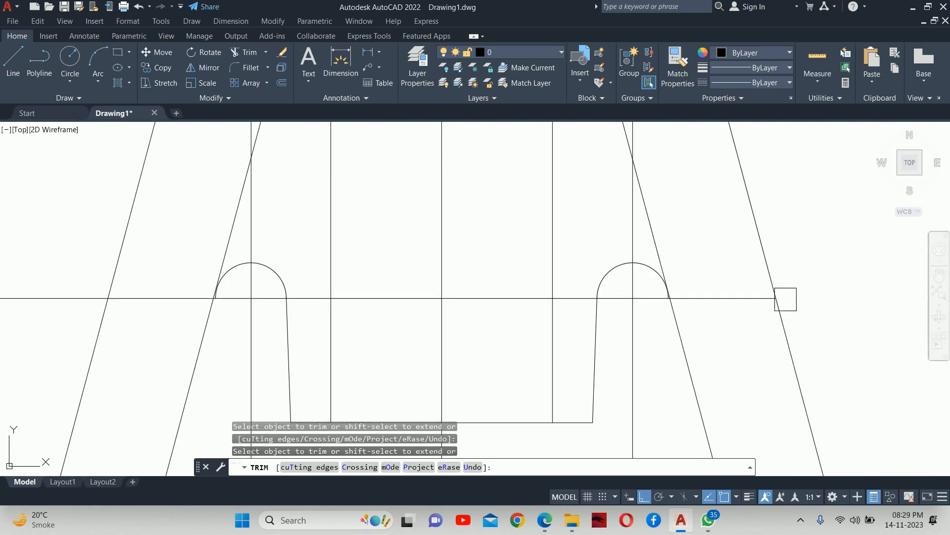
key(Escape)
- Delete the horizontal construction line running through the centres of both groove arcs
click(619, 298)
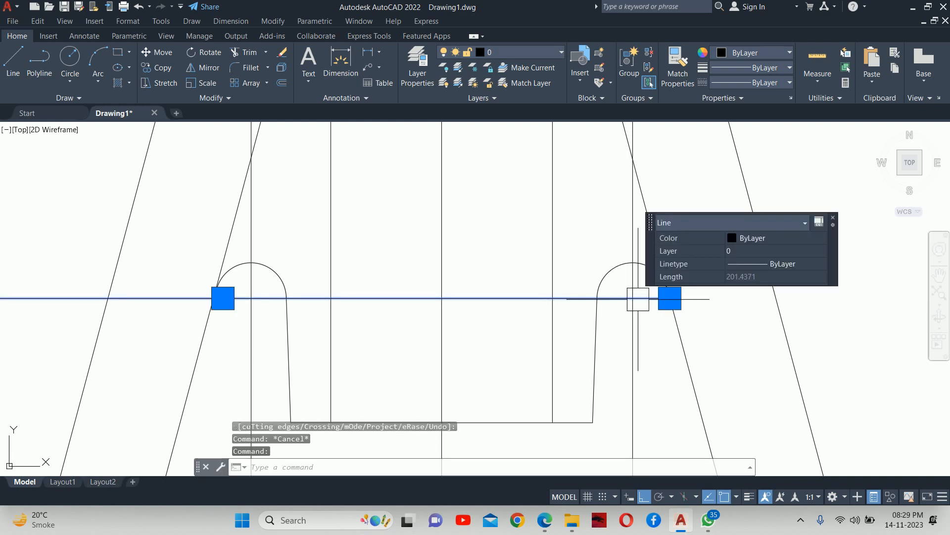
key(Delete)
scroll(525, 297, down, 2)
key(Escape)
scroll(435, 301, up, 1)
middle_drag(433, 300, 434, 309)
scroll(434, 313, down, 1)
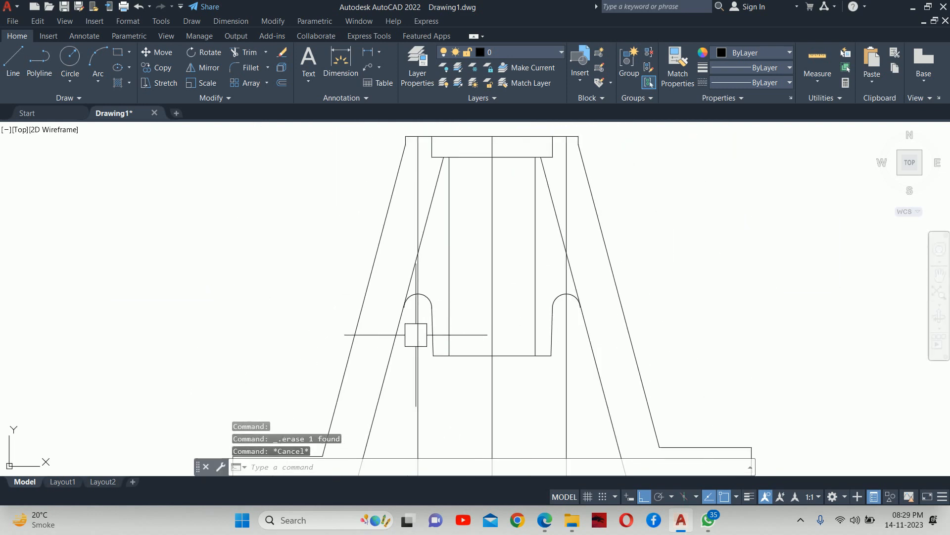
- Delete the two vertical construction lines through the centres of the left and right grooves
click(401, 350)
key(Escape)
click(422, 381)
click(572, 396)
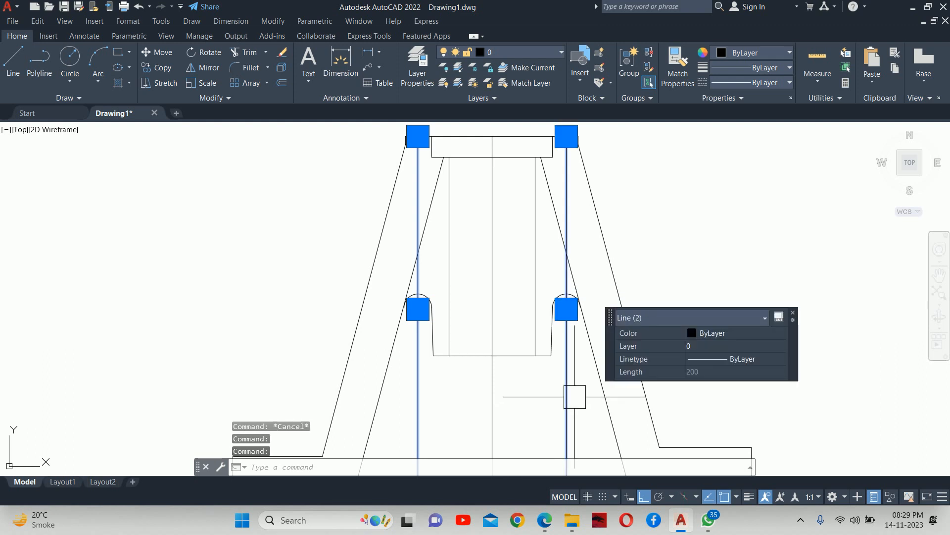
scroll(572, 394, down, 2)
mouse_move(562, 378)
middle_down()
mouse_move(520, 334)
mouse_move(510, 335)
mouse_move(501, 359)
middle_up()
key(Delete)
key(Escape)
key(Escape)
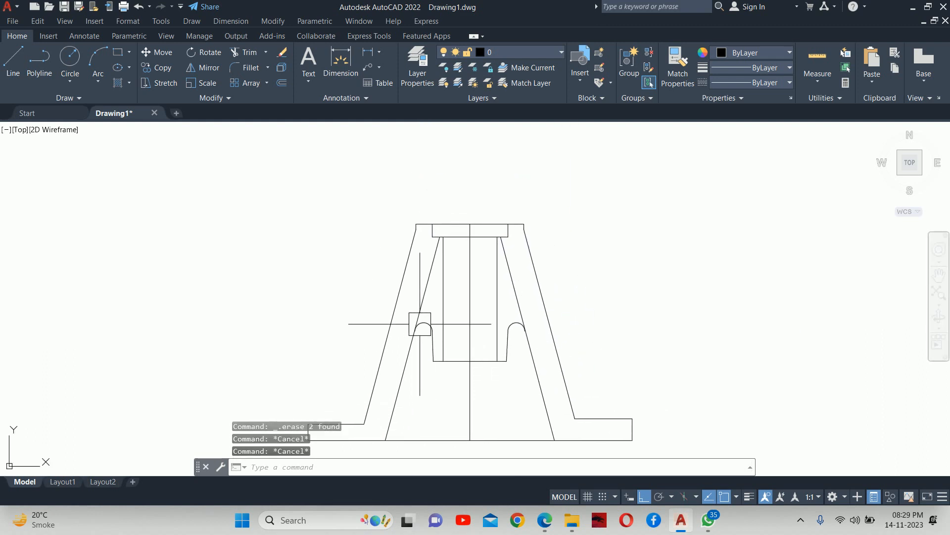
- Draw a short horizontal line outward from the left groove arc's outer end, crossing the sloped inner wall
key(Escape)
scroll(421, 316, up, 4)
scroll(439, 331, up, 1)
text(l)
key(Return)
scroll(391, 361, up, 2)
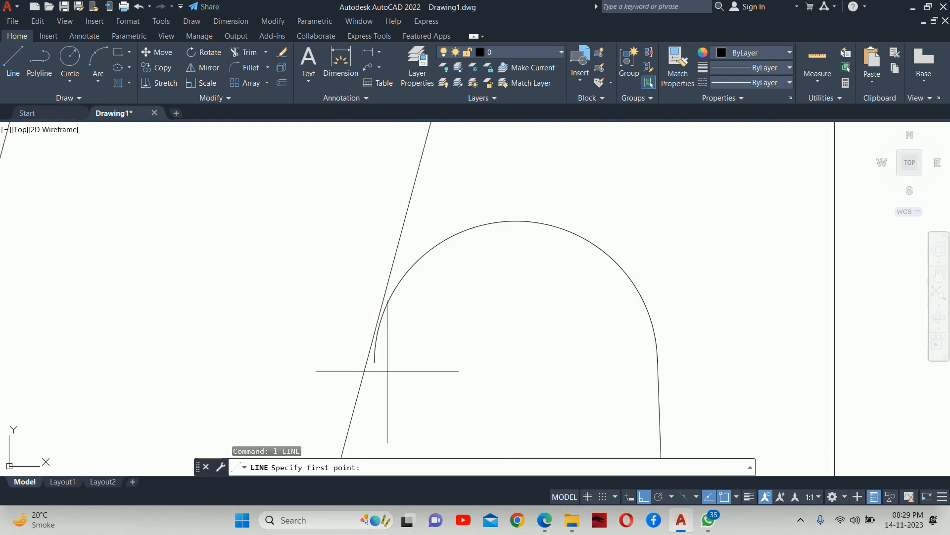
click(375, 353)
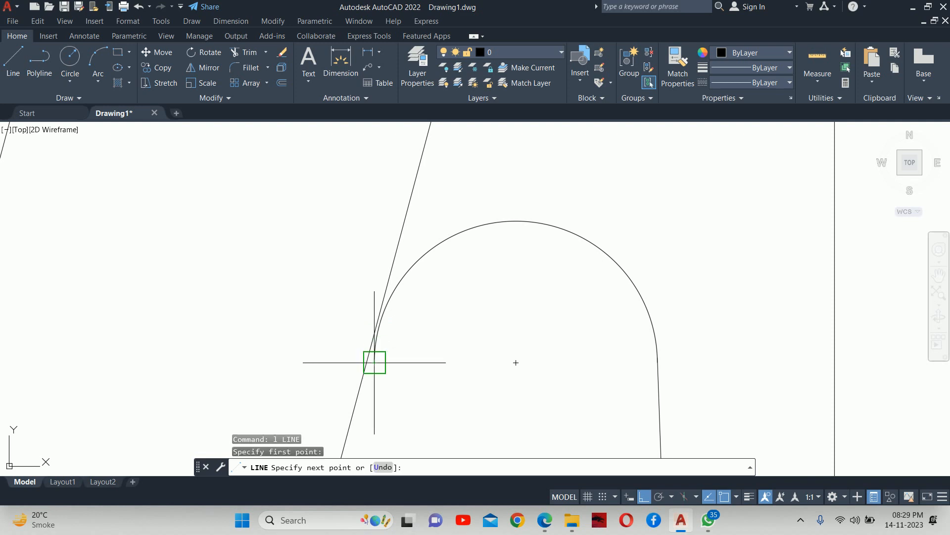
key(Escape)
key(Escape)
scroll(321, 363, down, 2)
- Trim the left sloped inner wall above the short horizontal line and the line's excess beyond the wall
text(tr)
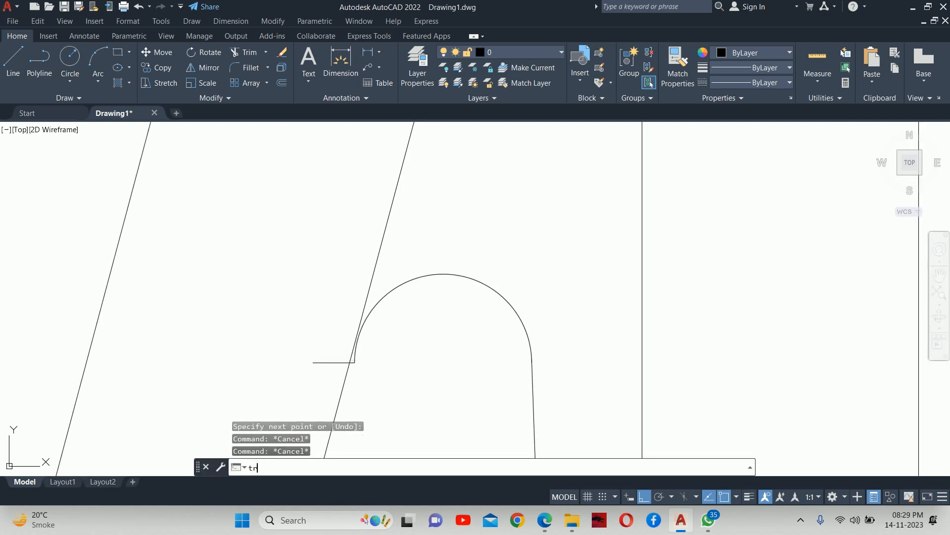
key(Return)
scroll(346, 337, down, 3)
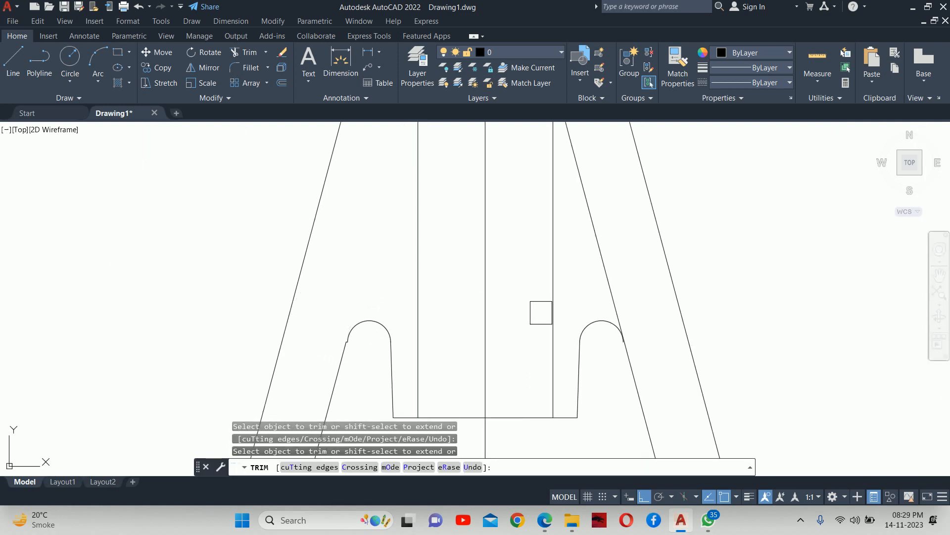
- Draw a short horizontal line outward from the right groove arc's outer end, crossing the sloped inner wall
scroll(541, 312, up, 4)
key(Escape)
text(l)
key(Return)
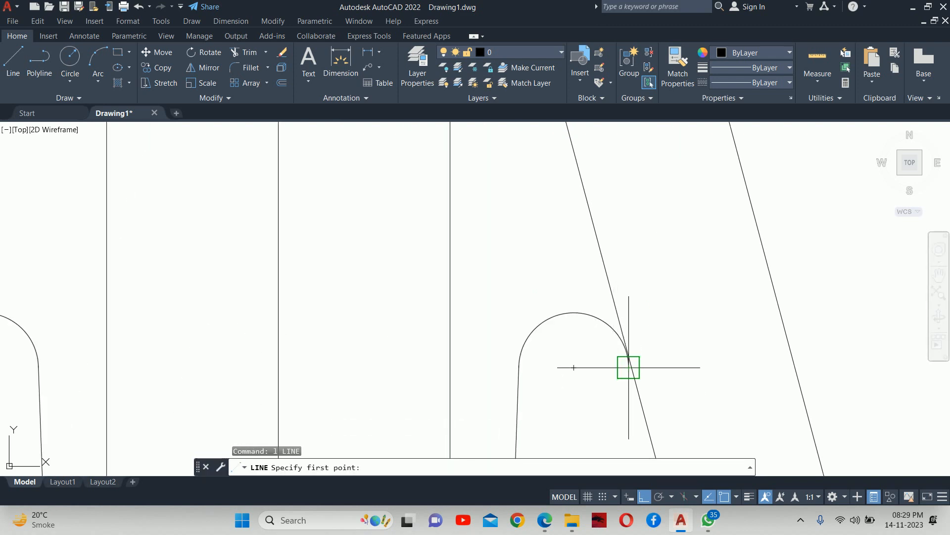
click(628, 367)
click(697, 368)
key(Escape)
- Trim the right sloped inner wall above the short horizontal line and the line's excess beyond the wall
text(tr)
key(Return)
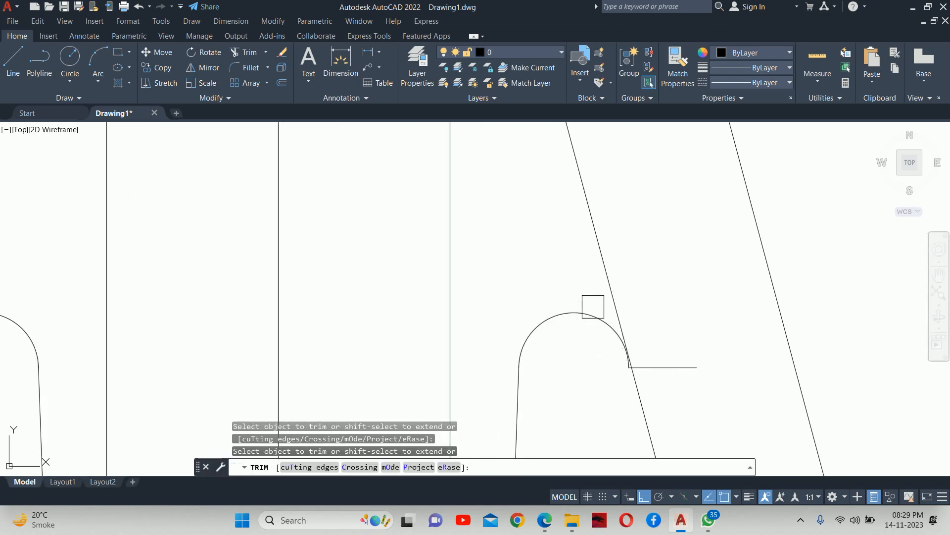
click(673, 377)
key(Escape)
click(662, 284)
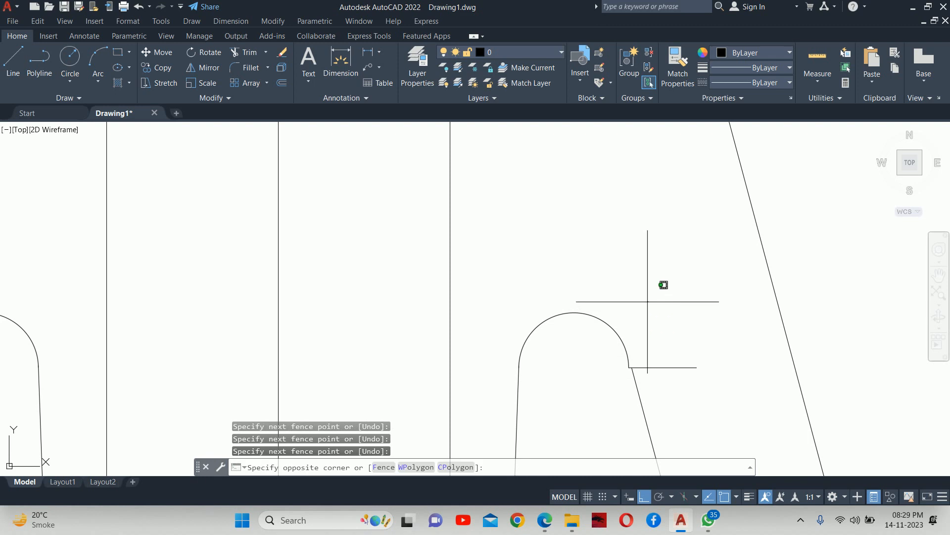
key(Escape)
key(Escape)
text(tr)
key(Return)
scroll(658, 327, down, 8)
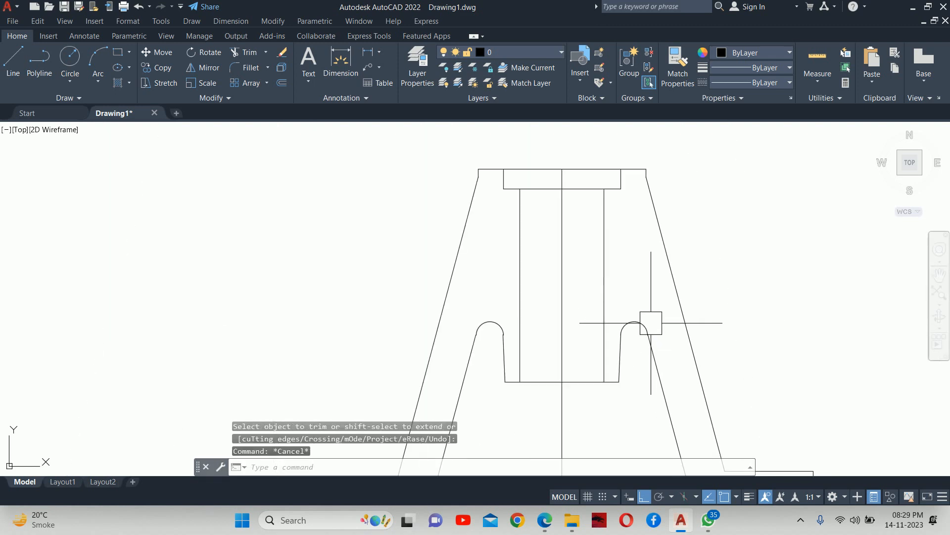
middle_drag(652, 323, 569, 296)
key(Escape)
- Check the side boss distance in the reference PDF and offset the section's centre line 80 to the left
key(alt+Tab)
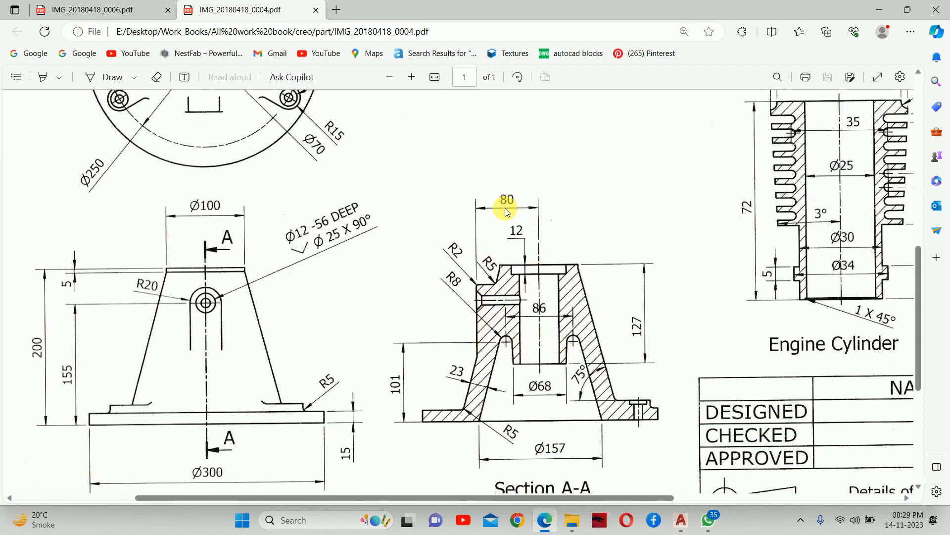
click(884, 16)
text(o)
key(Return)
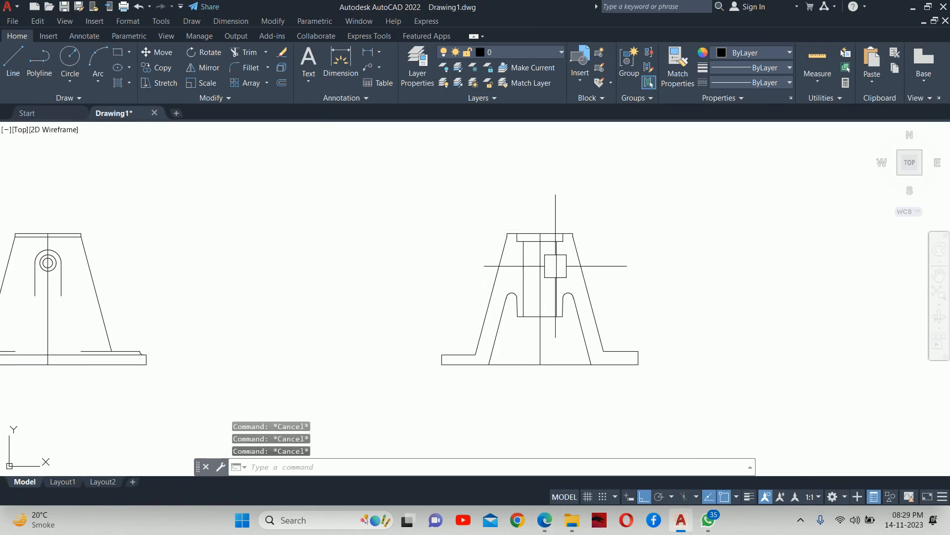
text(10)
key(Return)
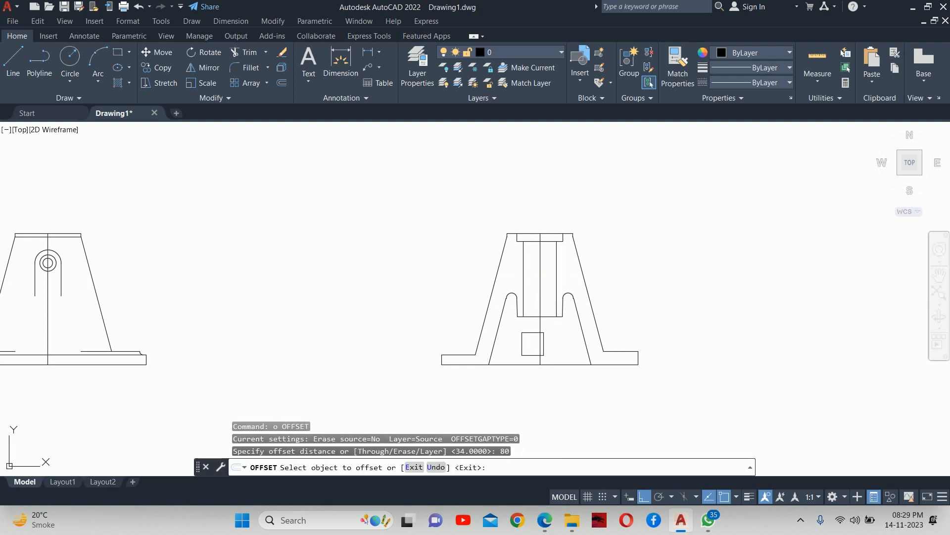
click(540, 327)
click(422, 285)
key(Return)
scroll(467, 272, up, 4)
text(l)
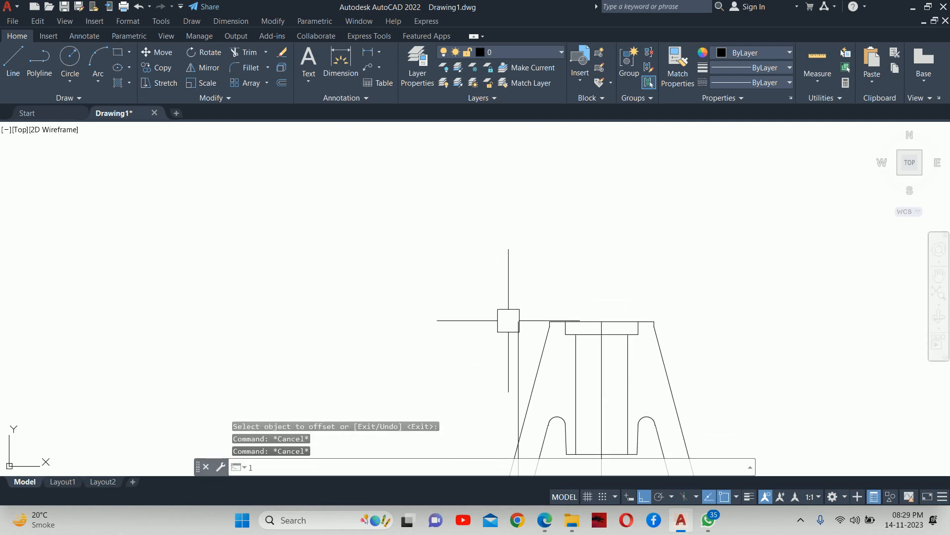
key(Return)
- Recheck Section A-A in the PDF and draw horizontal construction lines through the tops of the front view's R20 arc and both hole circles
key(alt+Tab)
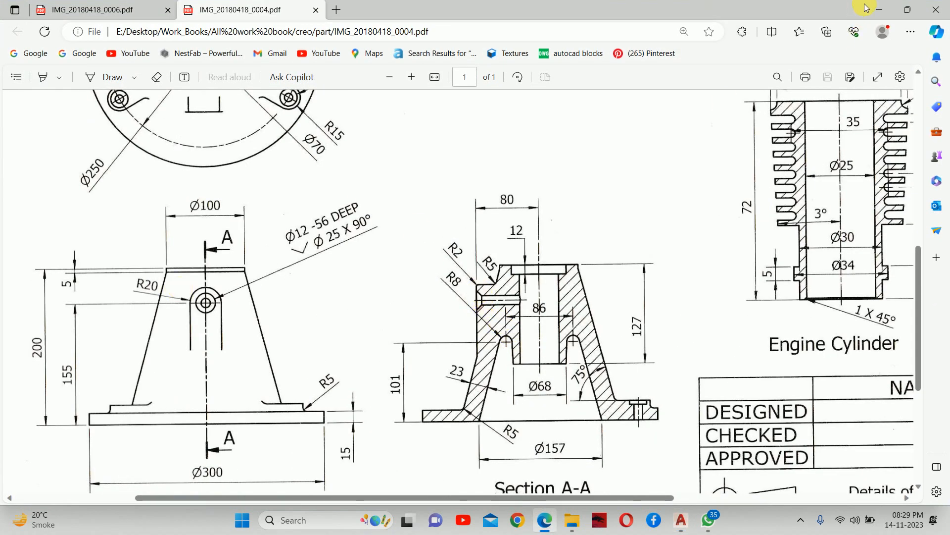
click(878, 9)
scroll(467, 269, down, 4)
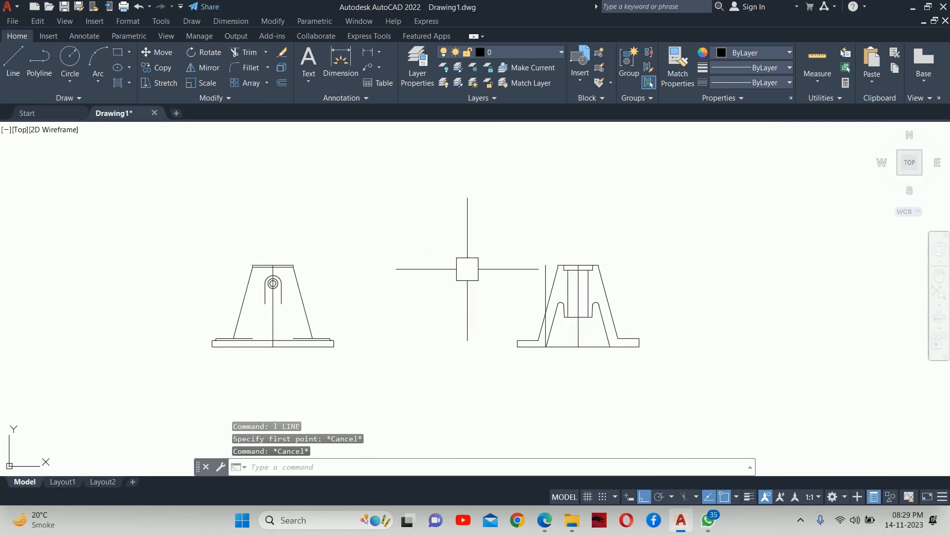
text(xl)
key(Return)
text(h)
key(Return)
scroll(309, 276, up, 6)
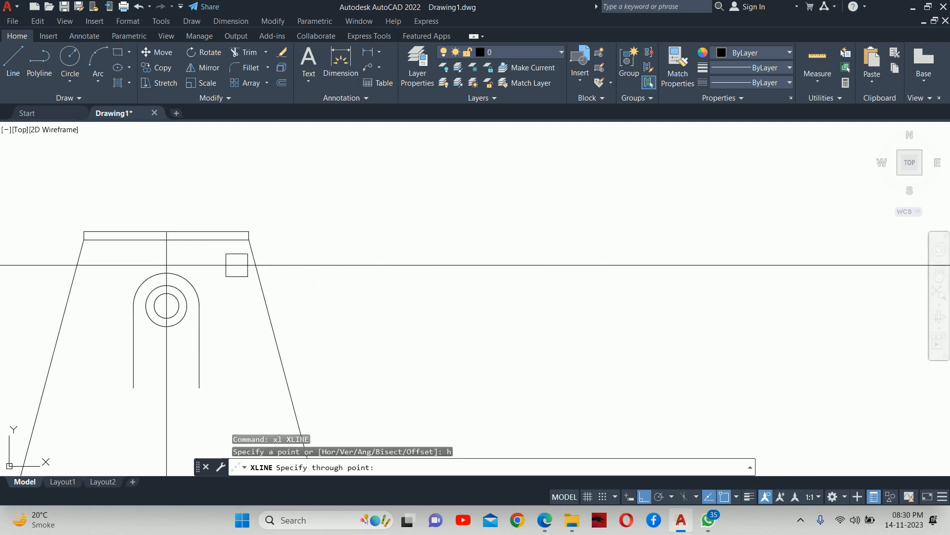
scroll(169, 273, up, 5)
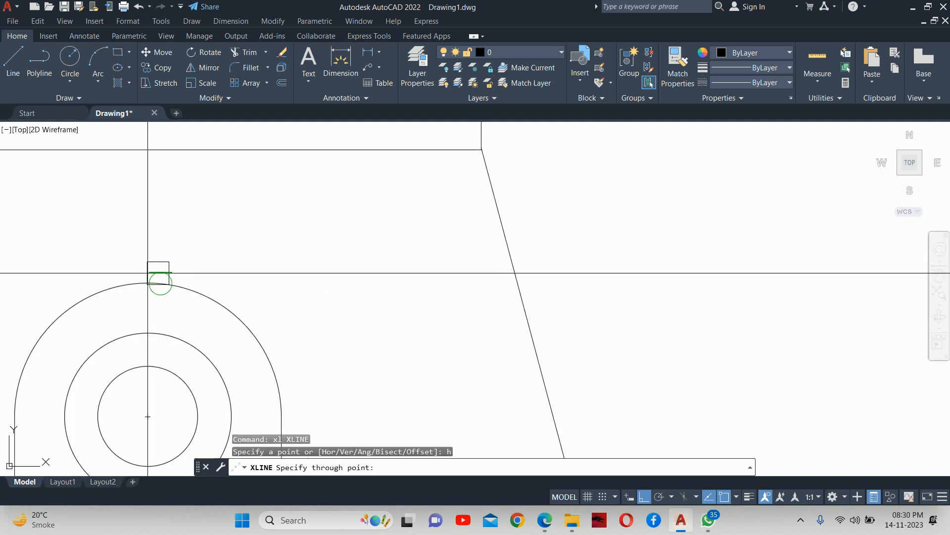
click(148, 283)
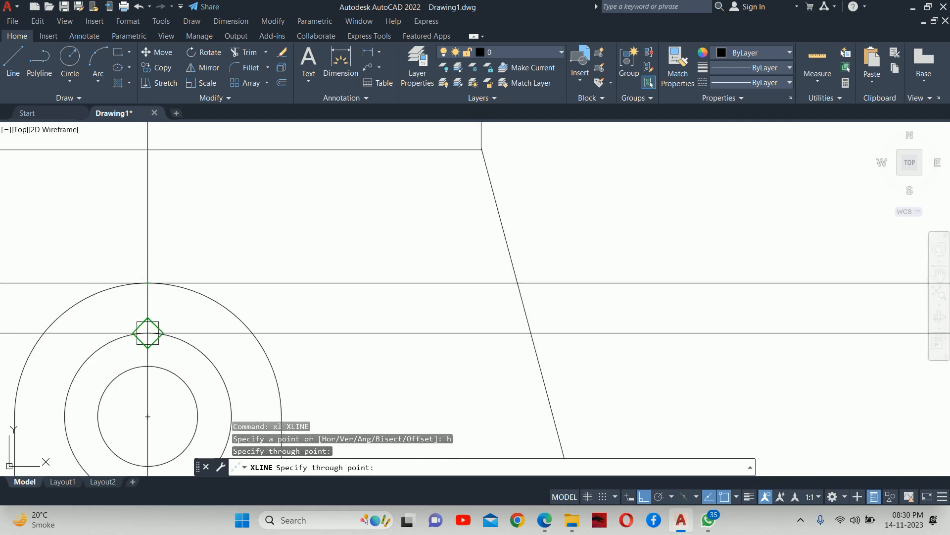
click(147, 333)
click(148, 366)
key(Escape)
key(Escape)
- Trim the construction lines left of the 80 offset line, that line above them, and the topmost one inside the section's sloped outer wall
scroll(291, 312, down, 10)
middle_drag(512, 315, 274, 310)
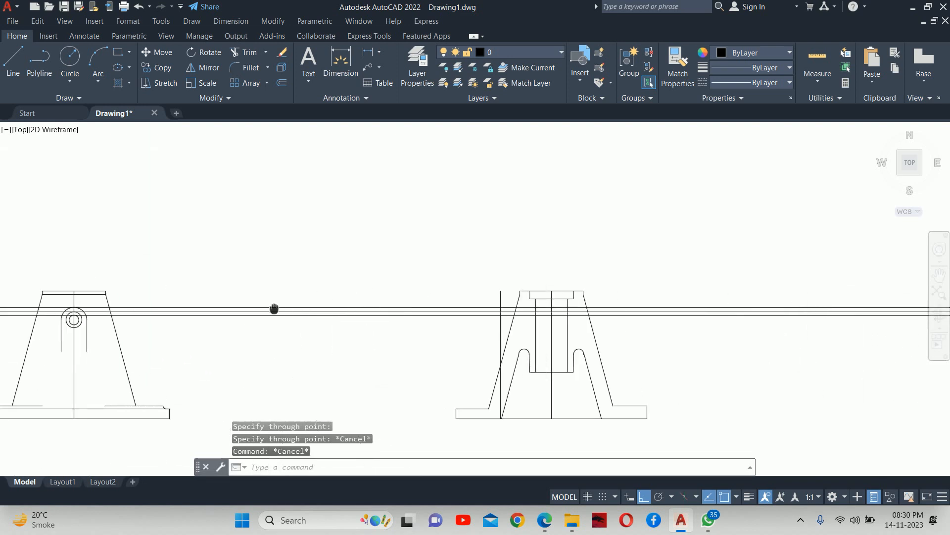
scroll(493, 312, up, 8)
text(tr)
key(Return)
drag(337, 262, 289, 371)
click(434, 245)
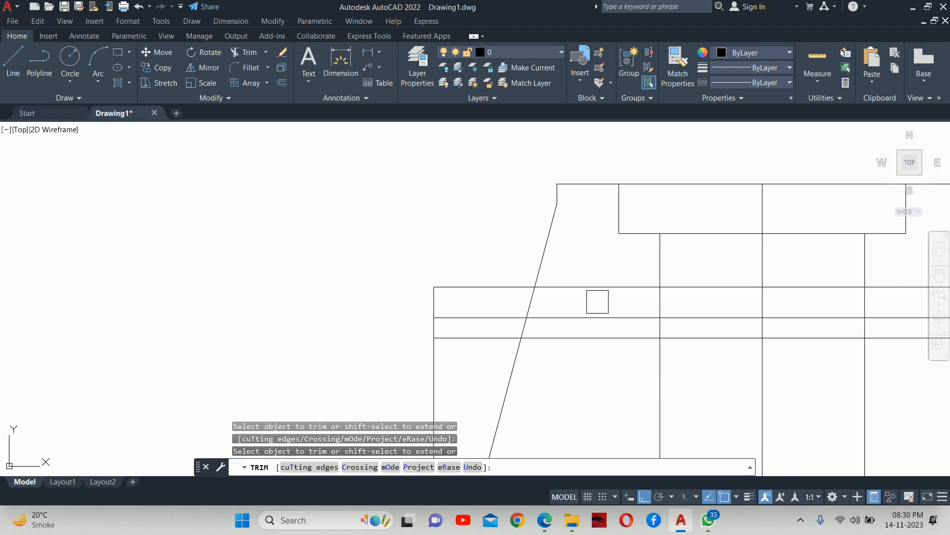
scroll(608, 302, up, 4)
middle_drag(610, 303, 925, 321)
scroll(876, 250, down, 4)
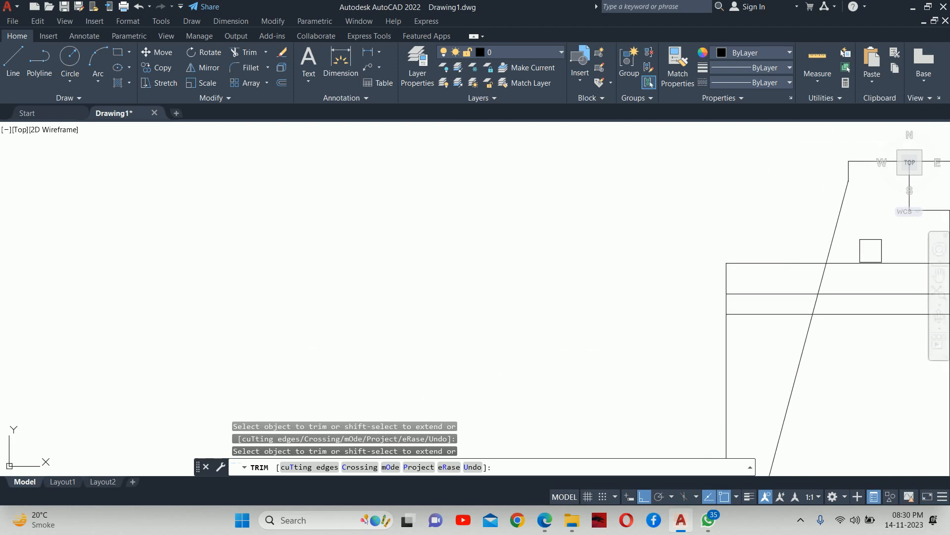
drag(871, 251, 868, 264)
scroll(866, 268, down, 2)
middle_drag(828, 271, 637, 274)
scroll(688, 317, down, 2)
- Recheck Section A-A in the PDF and trim the two hole construction lines between the 80 offset line and the section's sloped outer wall
key(alt+Tab)
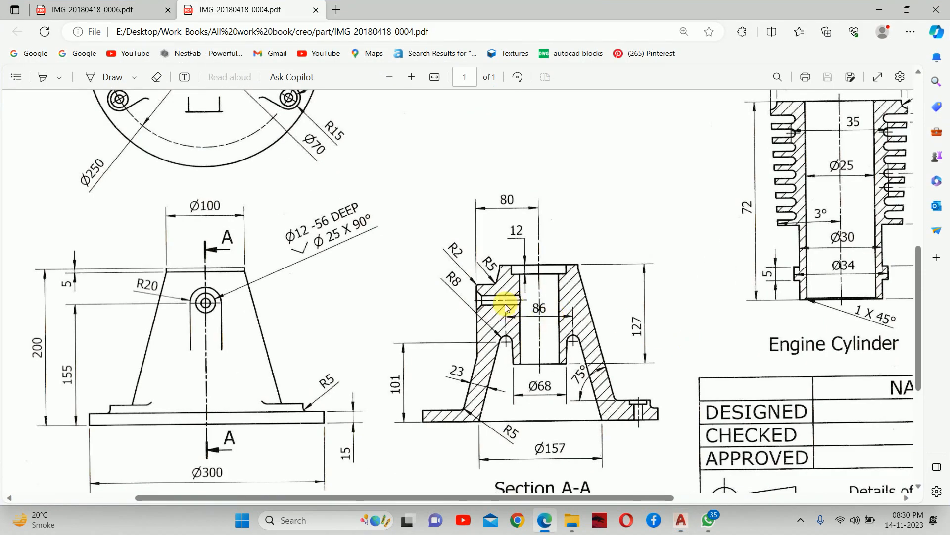
key(alt+Tab)
click(513, 288)
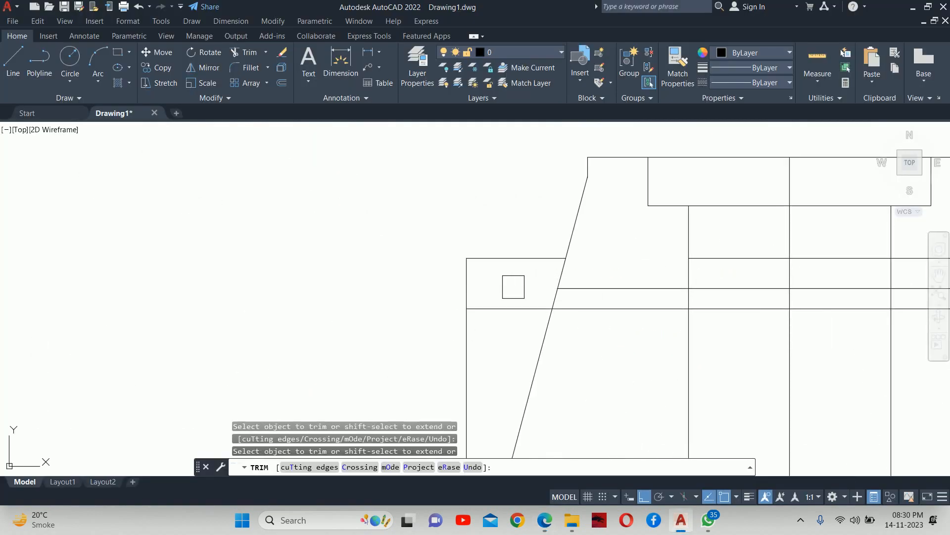
middle_drag(724, 261, 247, 265)
key(Escape)
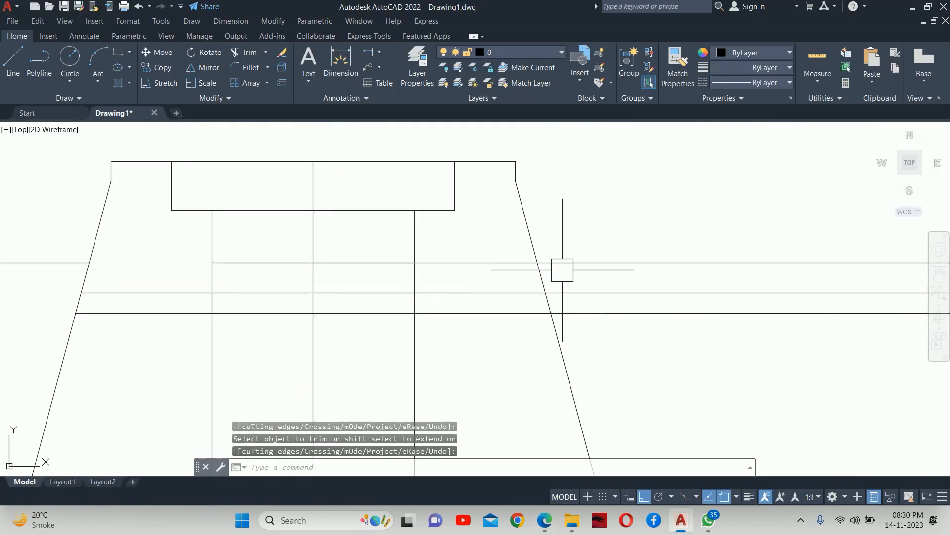
- Trim the two hole construction lines inside the section's bore and erase all leftover construction lines to the right of the bore's left wall
click(585, 262)
key(Delete)
text(tr)
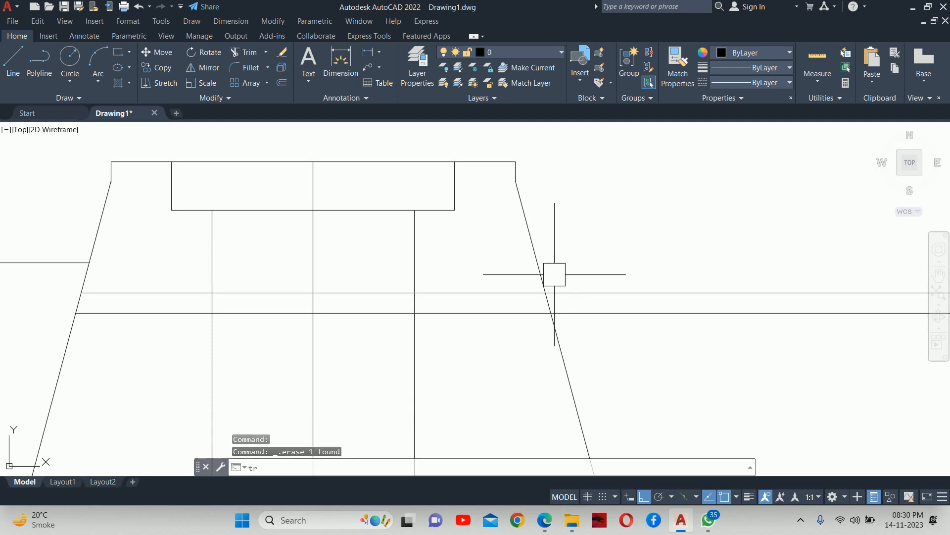
key(Return)
drag(264, 270, 245, 305)
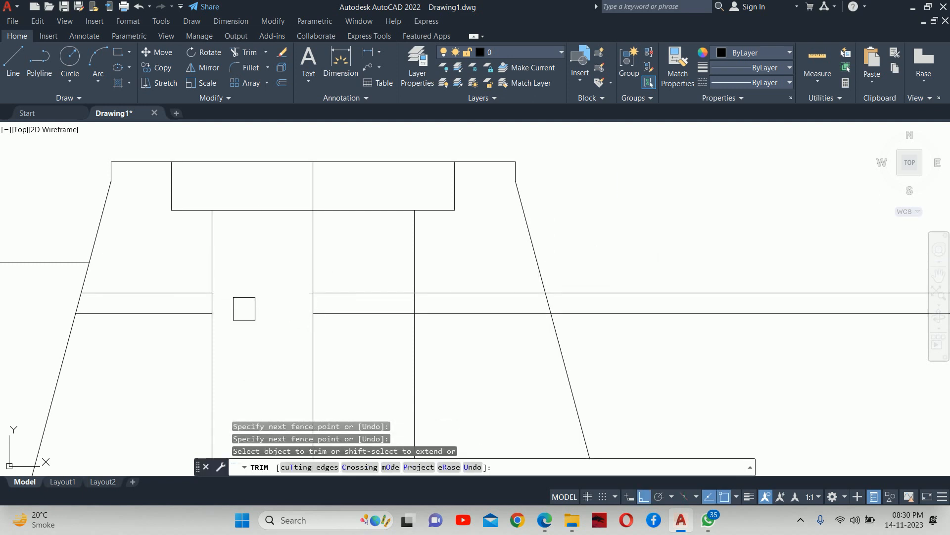
key(Escape)
click(681, 349)
click(663, 260)
key(Delete)
scroll(689, 261, down, 6)
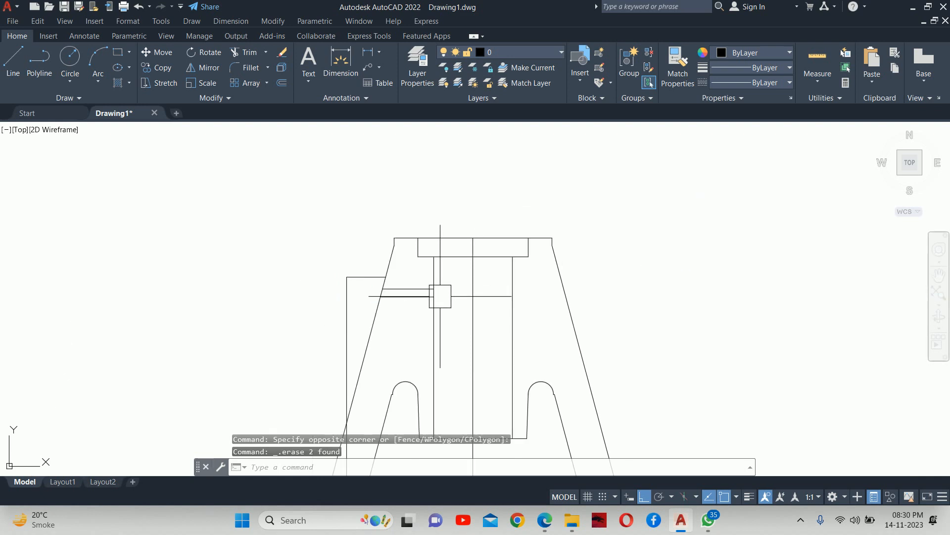
key(Escape)
key(Escape)
- Check the side boss hole in the PDF and extend both hole lines left to the 80 offset line
key(alt+Tab)
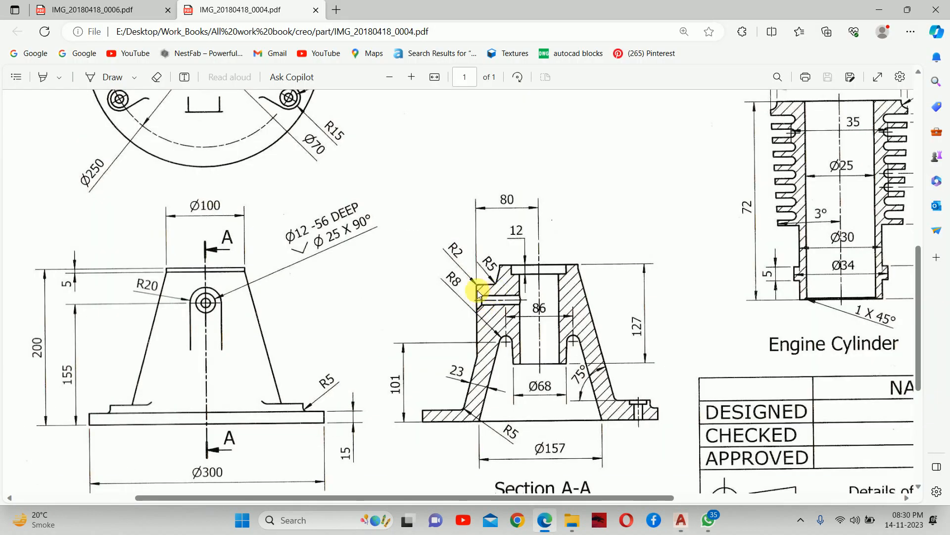
key(alt+Tab)
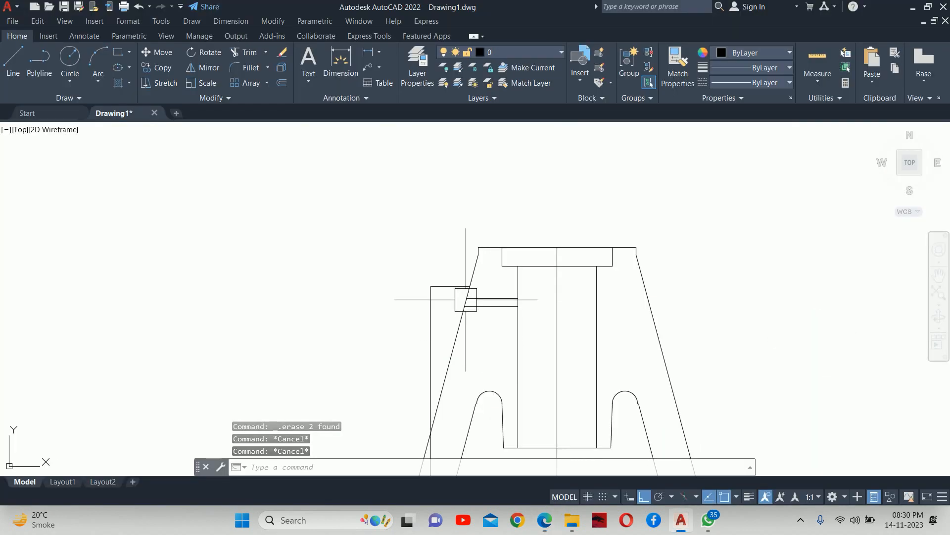
scroll(472, 301, up, 4)
scroll(514, 322, down, 2)
text(ex)
key(Return)
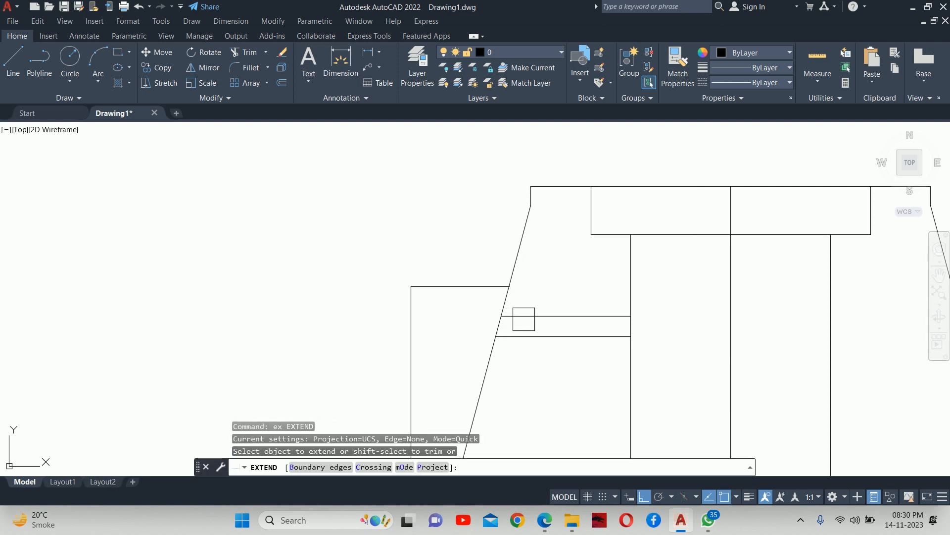
click(527, 314)
key(Escape)
scroll(460, 312, down, 3)
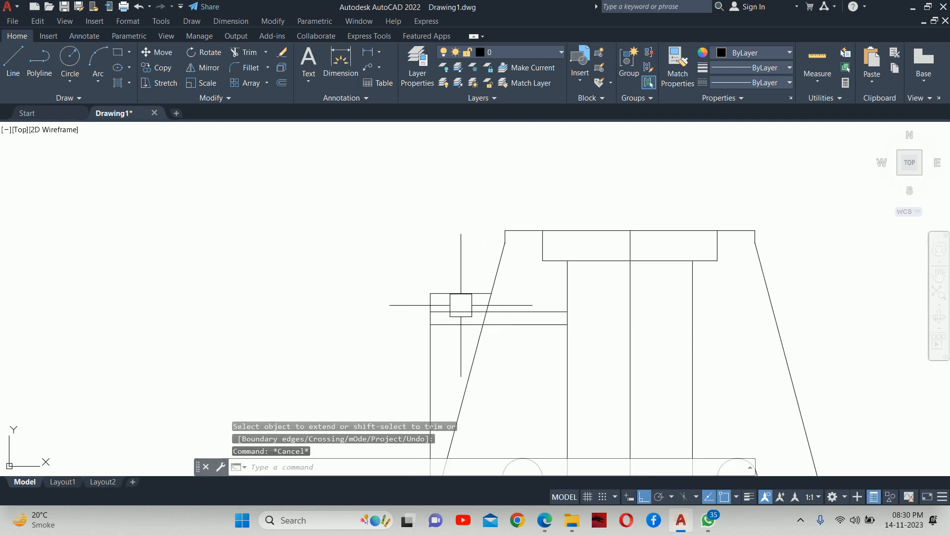
- Check the hole's countersink in the PDF and offset the side boss's vertical outer edge 5 to the inside
key(alt+Tab)
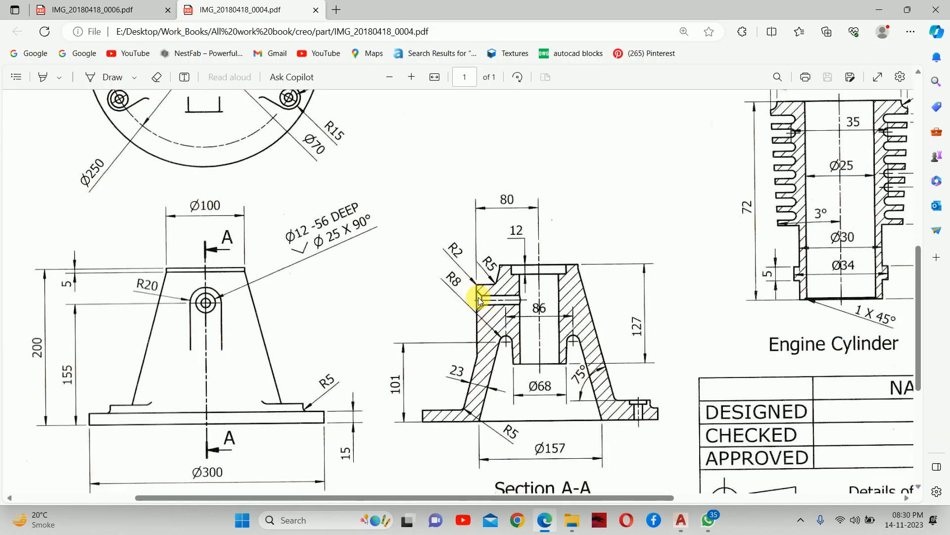
key(alt+Tab)
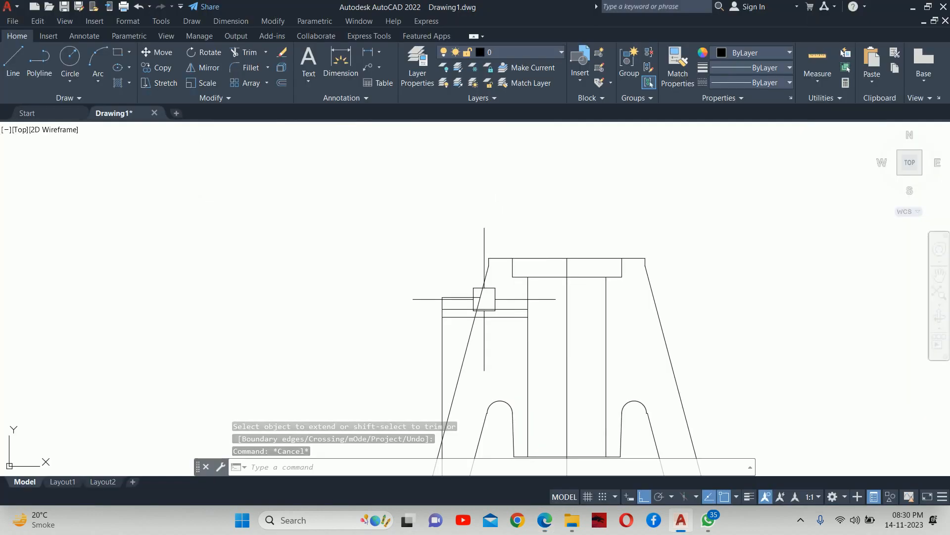
text(o)
key(Return)
text(5)
key(Return)
scroll(458, 308, up, 5)
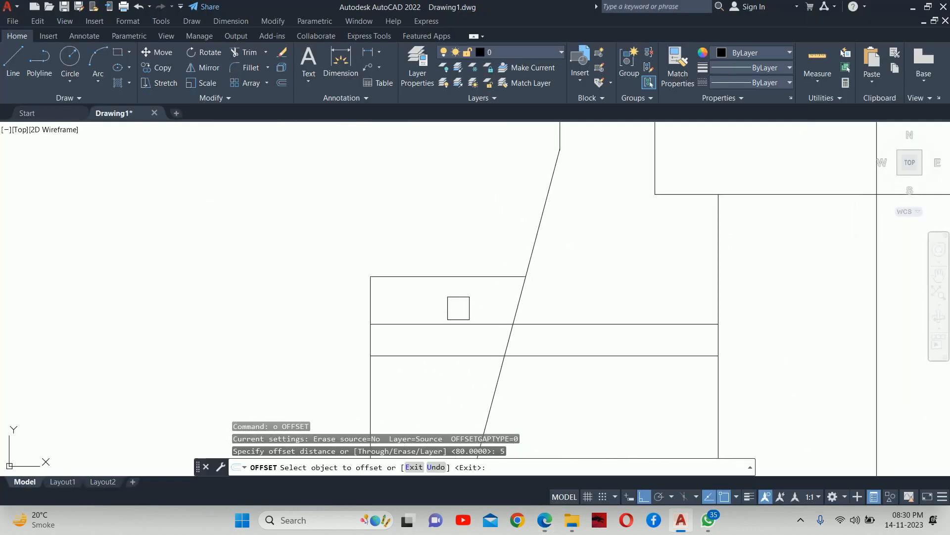
click(370, 305)
click(403, 307)
key(Escape)
scroll(403, 307, up, 2)
text(tr)
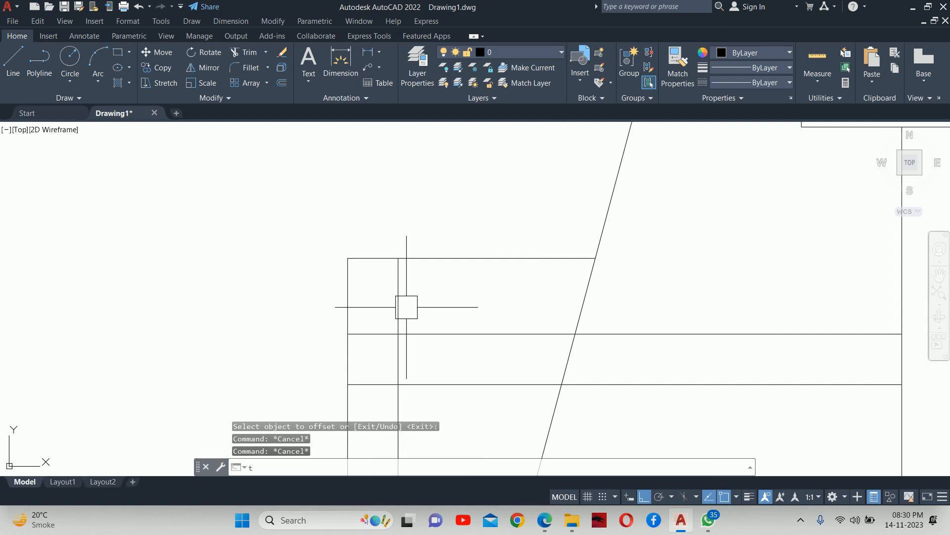
key(Return)
click(402, 295)
key(Escape)
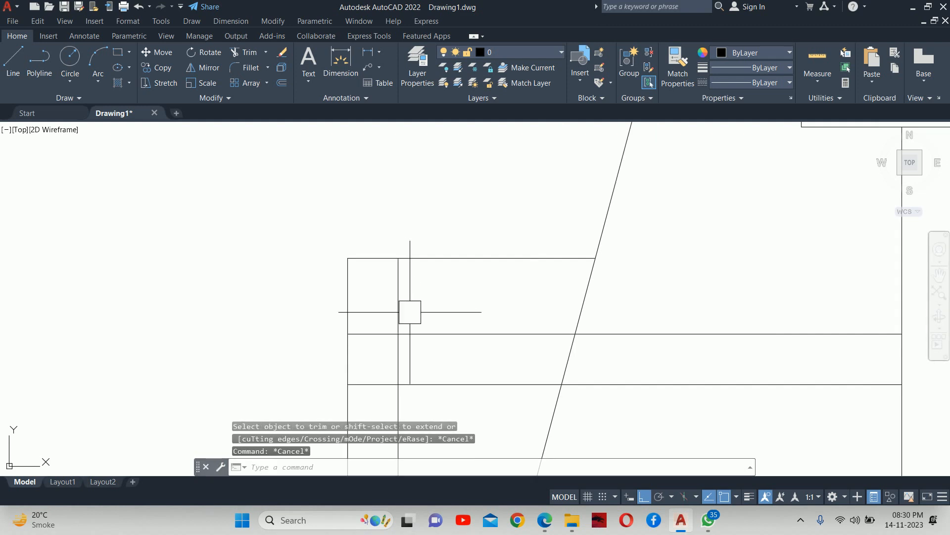
- Draw the countersink slope from the lower hole line's crossing with the 5 offset line to the upper line's end on the boss edge
text(l)
key(Return)
click(397, 384)
click(348, 333)
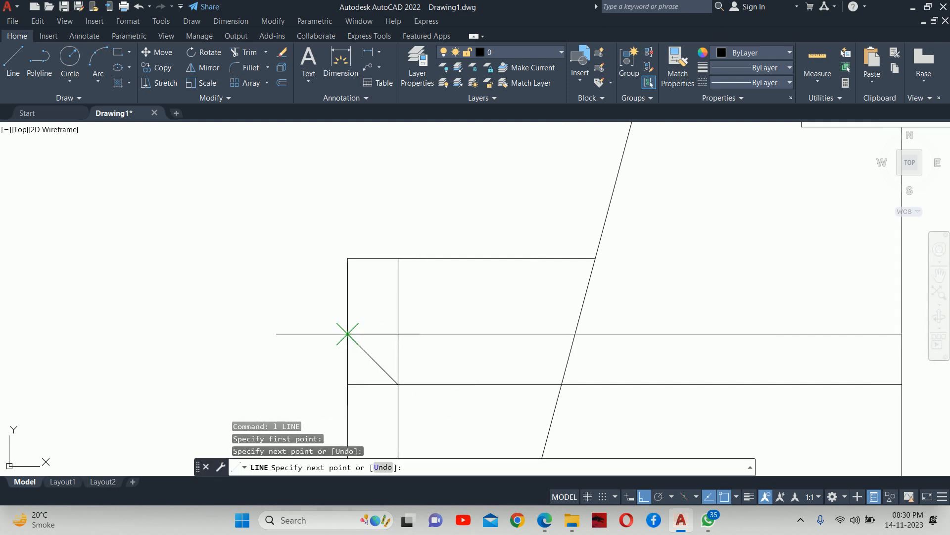
key(Escape)
scroll(377, 341, down, 2)
key(Escape)
key(Escape)
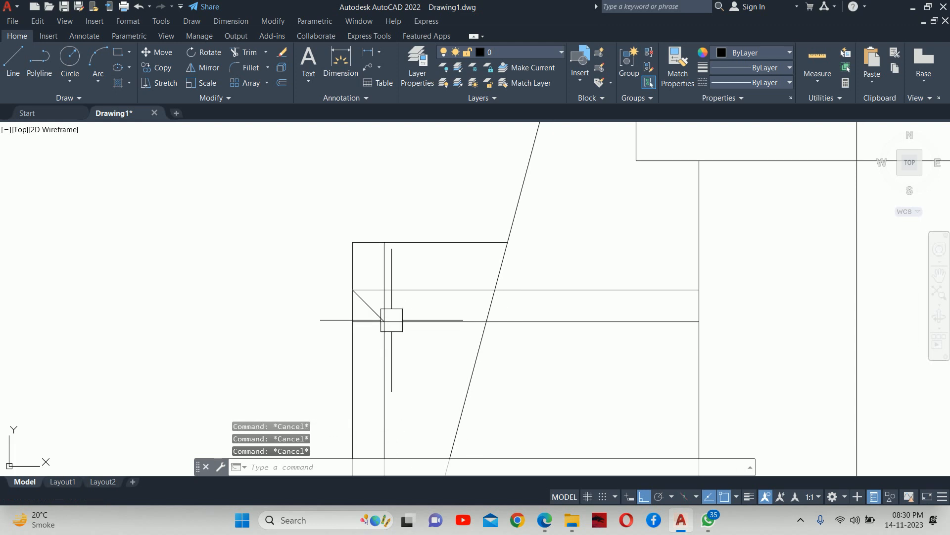
- Recheck the PDF and draw a horizontal construction line through the centre of the front view's hole circles across the section
scroll(398, 317, down, 3)
key(alt+Tab)
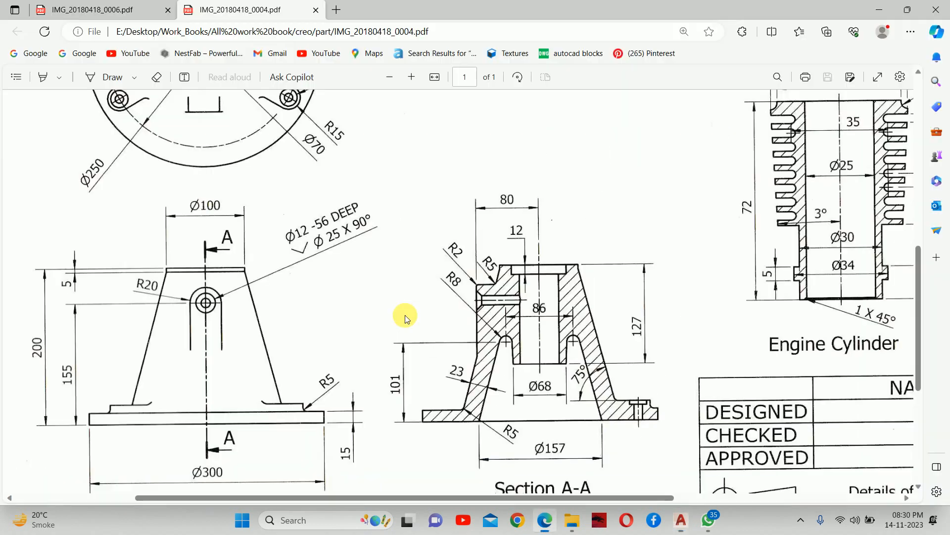
key(alt+Tab)
scroll(280, 314, down, 2)
middle_drag(280, 313, 651, 313)
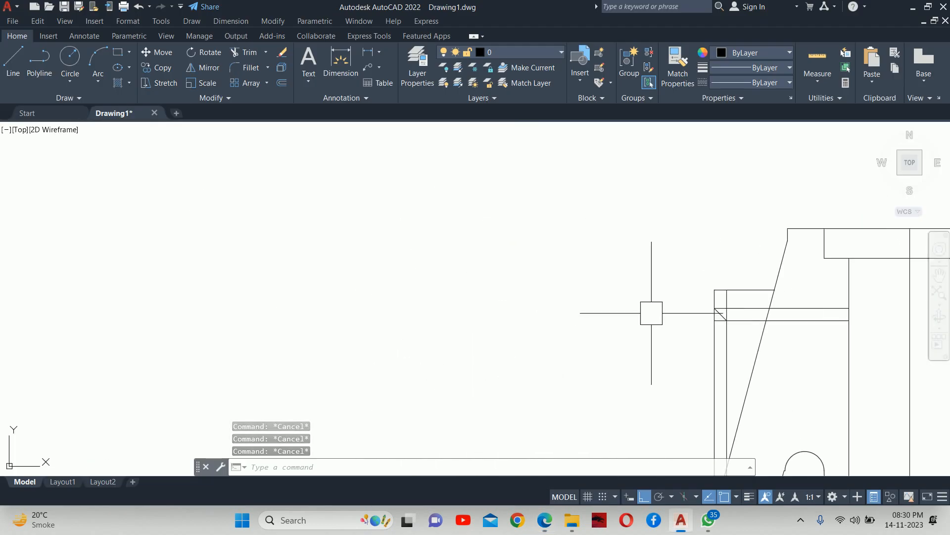
scroll(606, 310, down, 2)
text(xl)
key(Return)
text(h)
key(Return)
scroll(381, 339, down, 6)
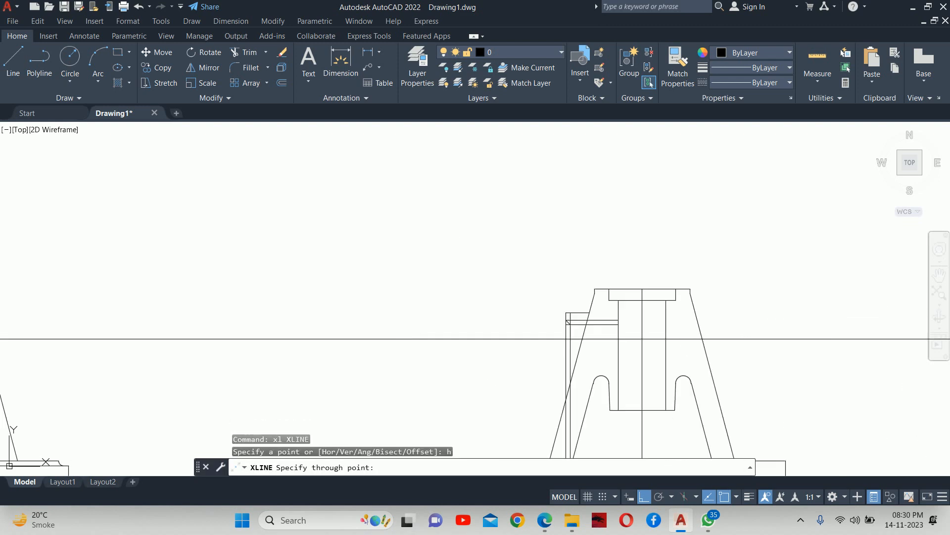
scroll(191, 337, up, 10)
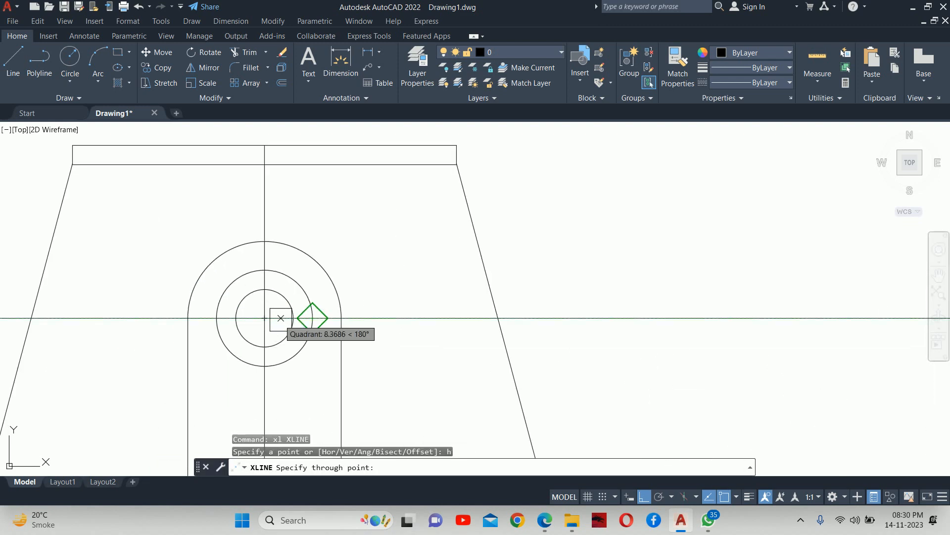
click(264, 318)
scroll(342, 337, down, 6)
middle_drag(505, 338, 182, 324)
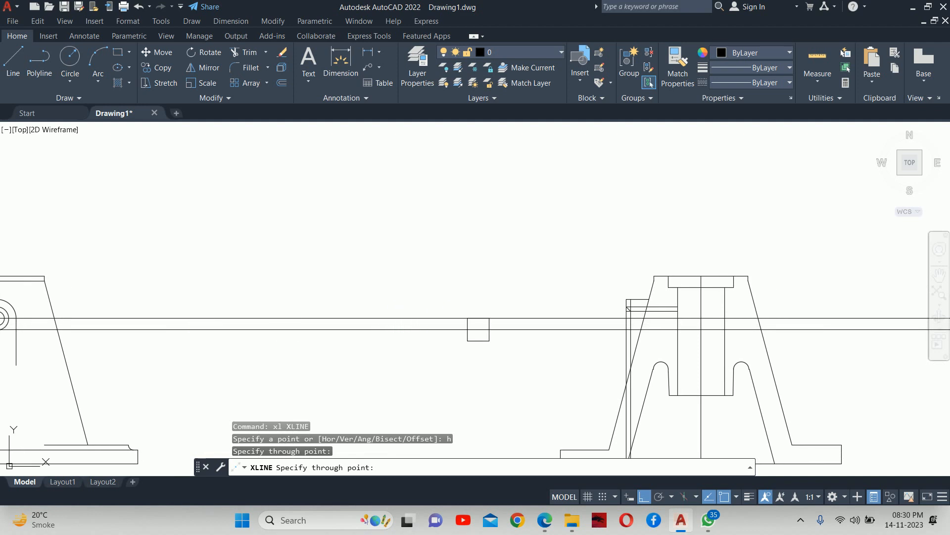
scroll(594, 329, up, 6)
key(Escape)
key(Escape)
- Project the top of the front view's smaller hole circle into the section with a horizontal construction line and erase that line
middle_drag(713, 332, 526, 333)
scroll(570, 285, up, 2)
scroll(560, 284, down, 10)
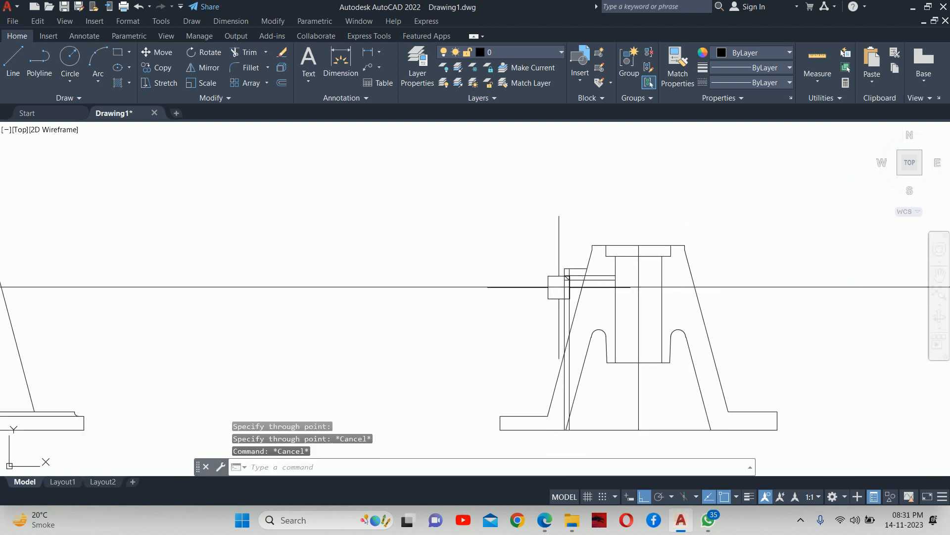
middle_drag(337, 296, 363, 298)
scroll(225, 289, up, 2)
key(Escape)
key(Escape)
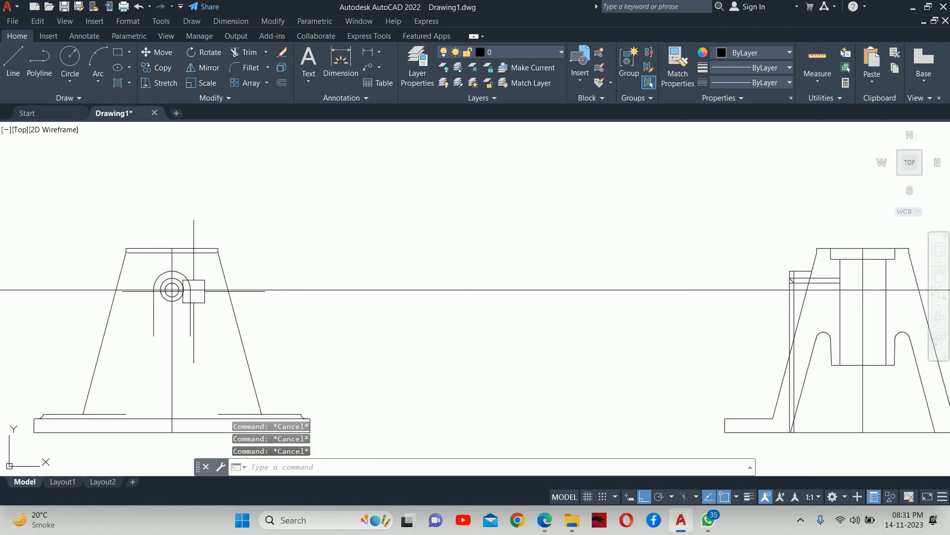
text(xl)
key(Return)
text(h)
key(Return)
scroll(169, 287, up, 5)
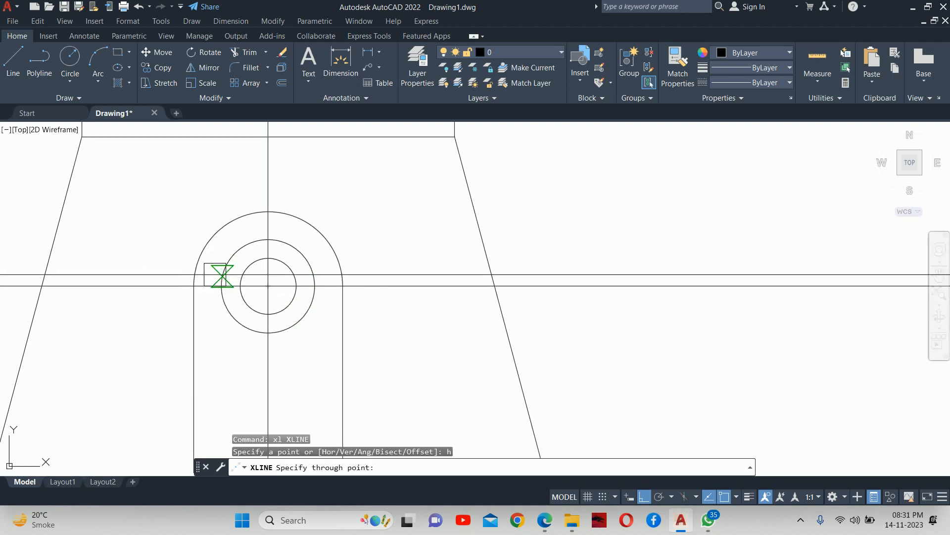
click(268, 258)
scroll(391, 297, down, 4)
middle_drag(722, 325, 212, 301)
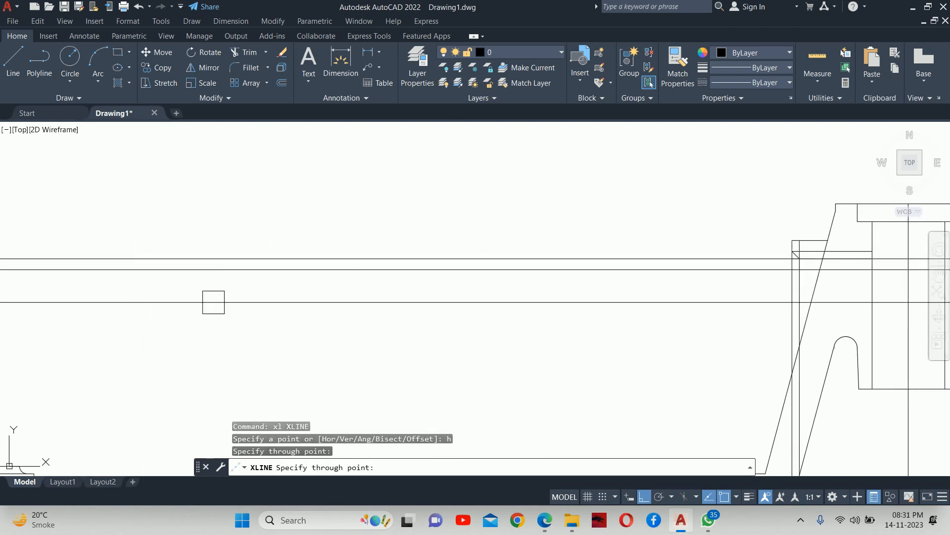
scroll(470, 305, down, 2)
middle_drag(539, 307, 341, 307)
key(Escape)
scroll(462, 268, up, 4)
click(425, 290)
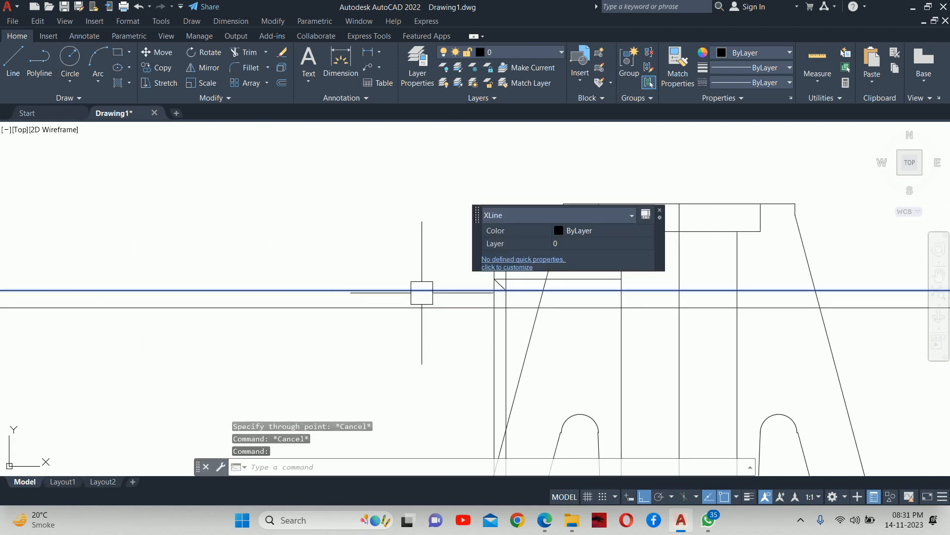
key(Delete)
scroll(499, 285, up, 4)
key(Escape)
key(Escape)
key(Escape)
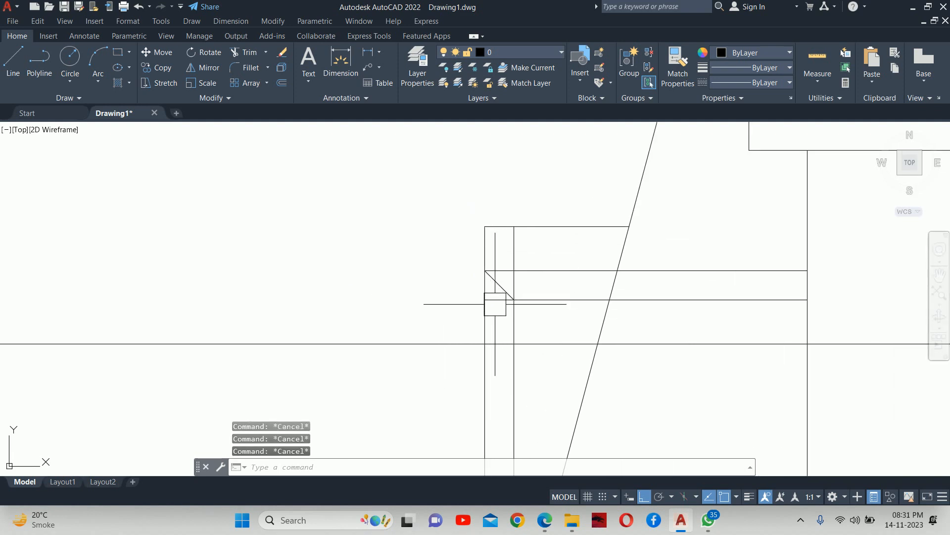
- Trim the lower hole line's stub outside the countersink slope and erase the upper horizontal line at the slope's outer end
text(tr)
key(Return)
scroll(497, 297, up, 6)
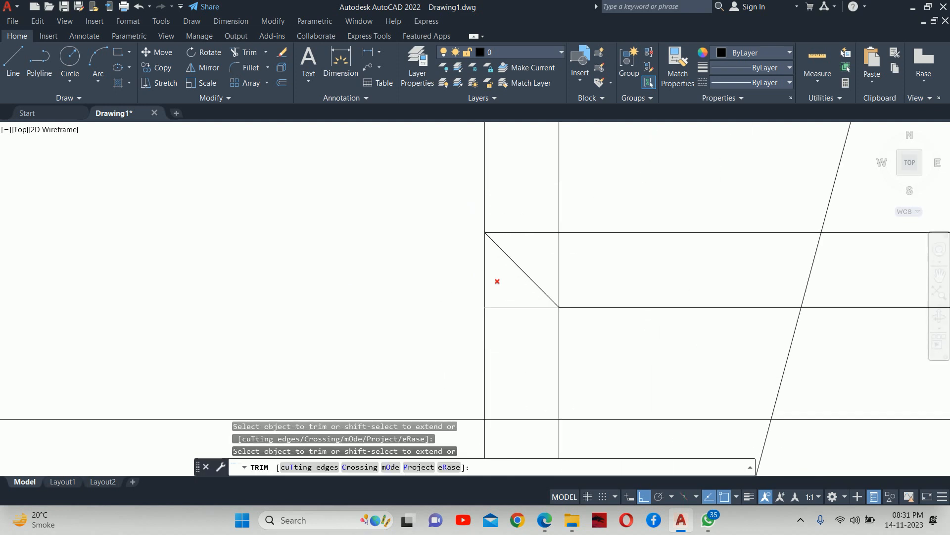
key(Escape)
scroll(563, 305, down, 6)
click(609, 276)
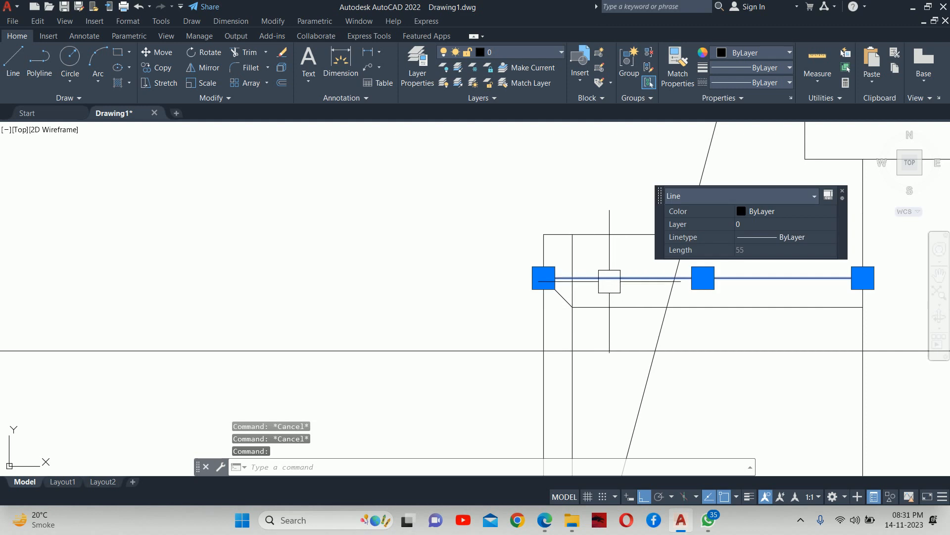
key(Delete)
- Trim the 5 offset line above the inner end of the countersink slope
text(tr)
key(Return)
click(572, 270)
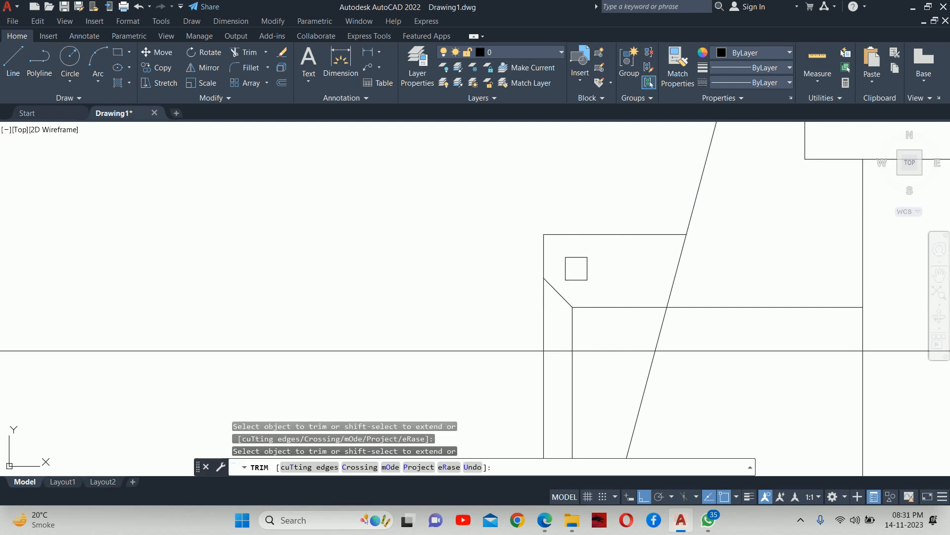
key(Escape)
key(Escape)
- Mirror the hole line and countersink slope about the horizontal construction line through the hole's centre, keeping the originals
scroll(576, 282, down, 2)
text(mi)
key(Return)
scroll(576, 282, up, 2)
click(576, 303)
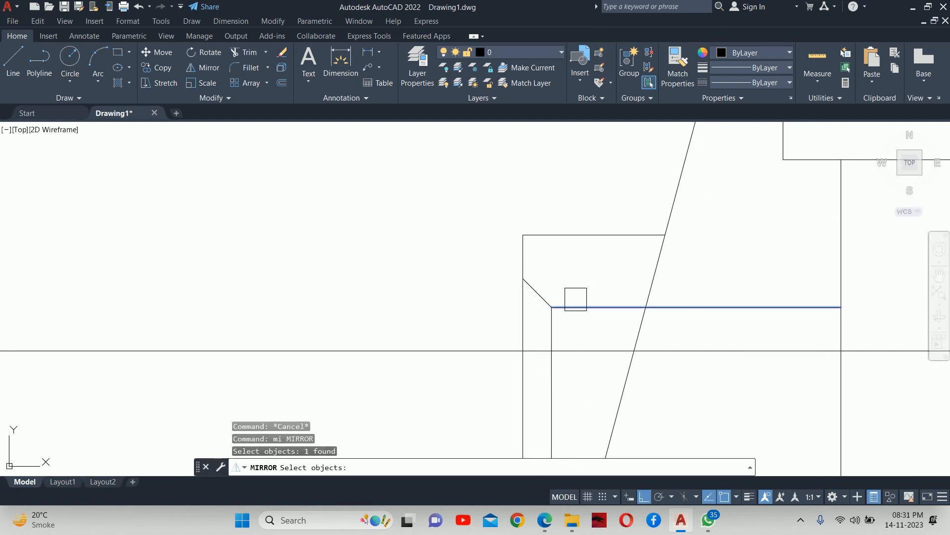
click(538, 295)
key(Return)
click(551, 351)
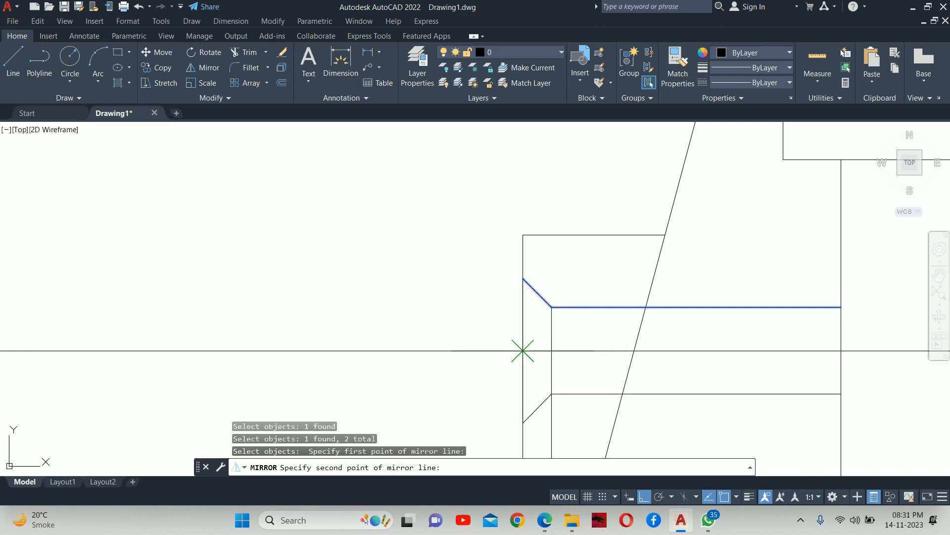
click(397, 349)
key(Return)
key(Escape)
- Trim the slanted body edge and the bore wall between the hole lines, and the 5 offset line below the countersink
scroll(387, 295, down, 5)
middle_drag(387, 295, 390, 240)
scroll(448, 322, up, 2)
text(tr)
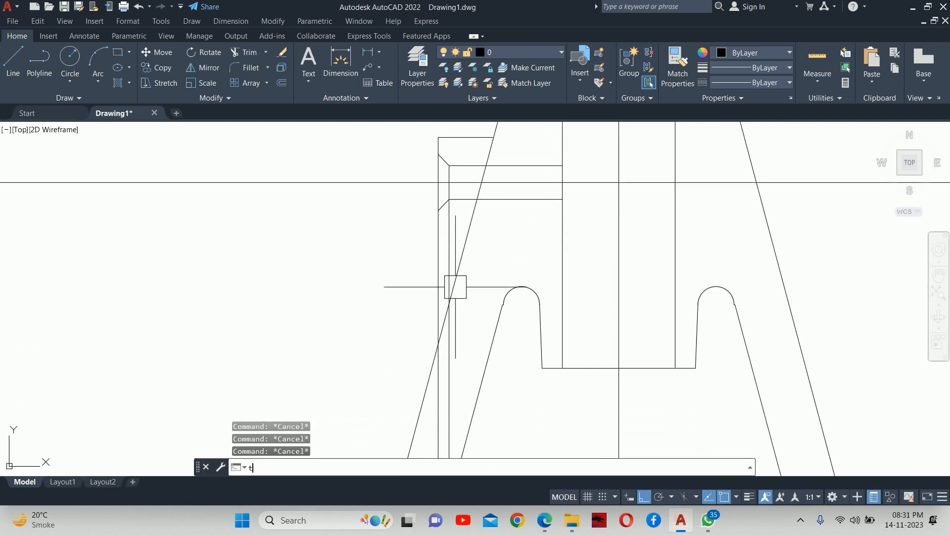
key(Return)
mouse_move(440, 343)
middle_down()
mouse_move(483, 245)
mouse_move(485, 442)
middle_up()
scroll(483, 228, down, 2)
scroll(488, 360, up, 2)
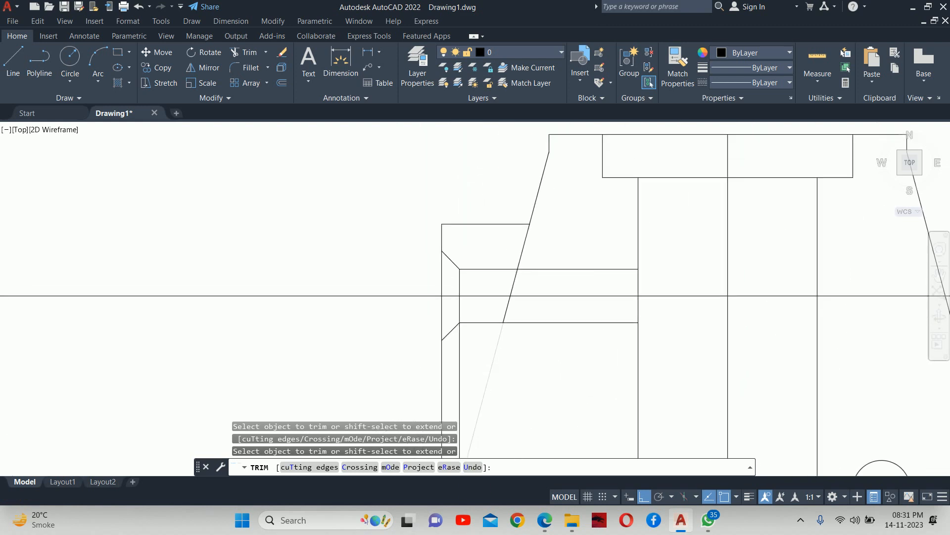
key(Return)
key(Return)
middle_drag(515, 286, 522, 350)
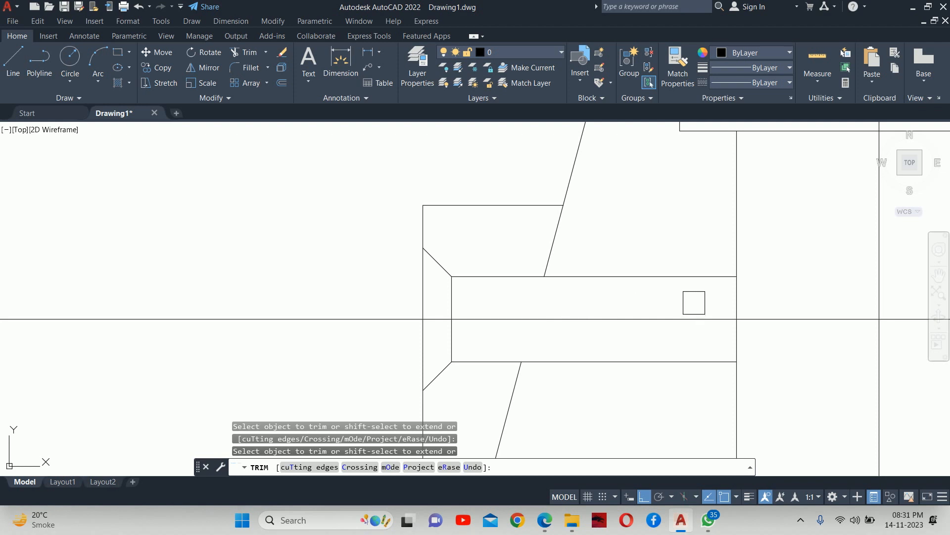
key(Escape)
scroll(497, 303, down, 2)
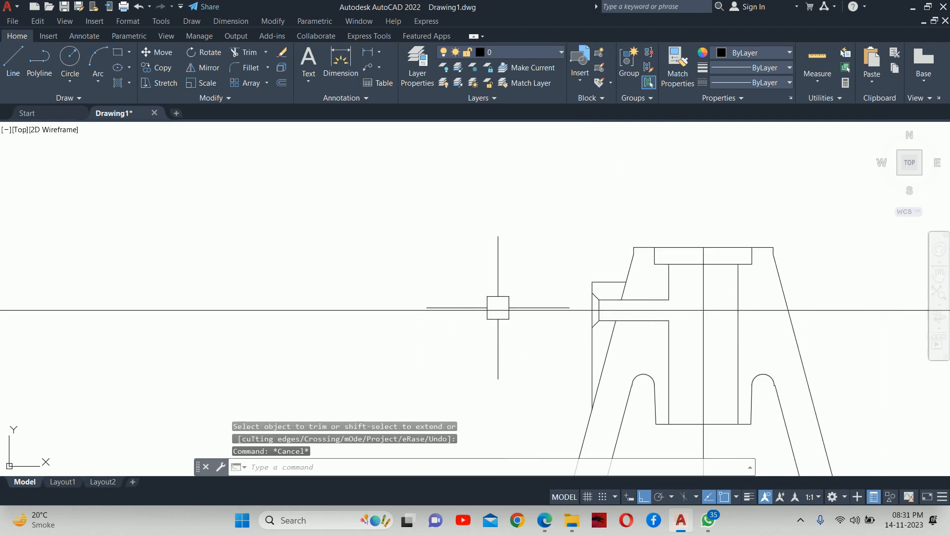
key(Escape)
key(Escape)
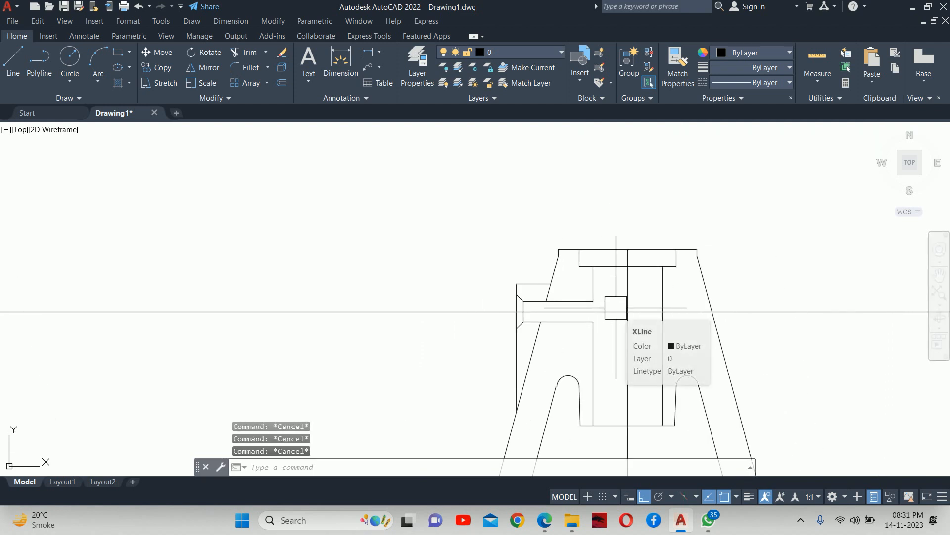
- Draw a horizontal projection line from where the boss face meets the section's slanted edge across to the front view
mouse_move(532, 416)
middle_down()
mouse_move(556, 385)
mouse_move(633, 354)
middle_up()
text(1)
key(Return)
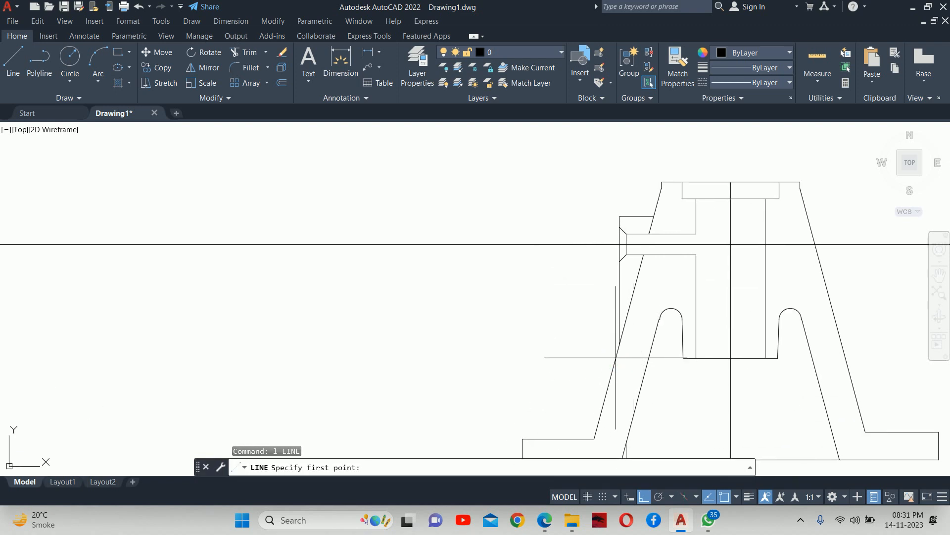
click(617, 341)
key(Escape)
scroll(618, 342, up, 2)
key(Return)
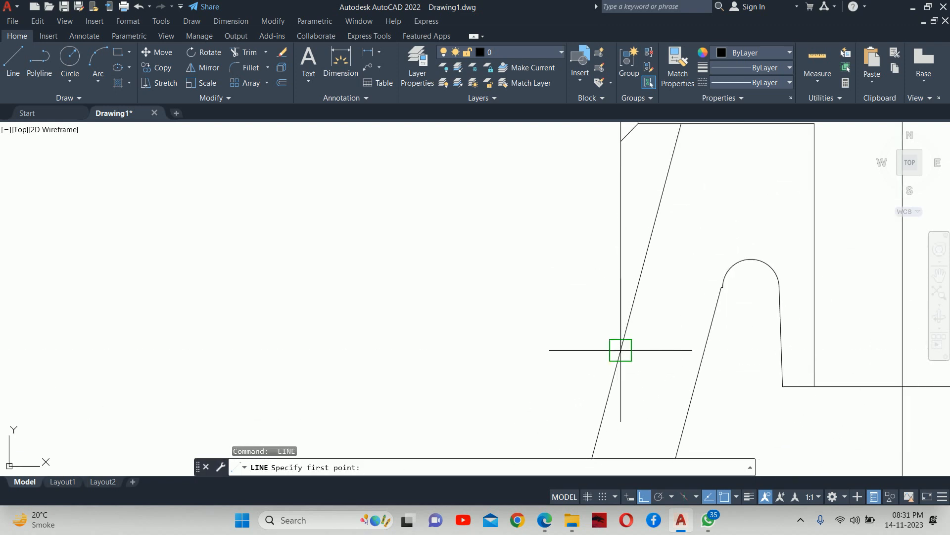
click(620, 350)
scroll(274, 323, down, 3)
middle_drag(274, 322, 881, 313)
middle_drag(677, 311, 815, 312)
scroll(557, 312, up, 4)
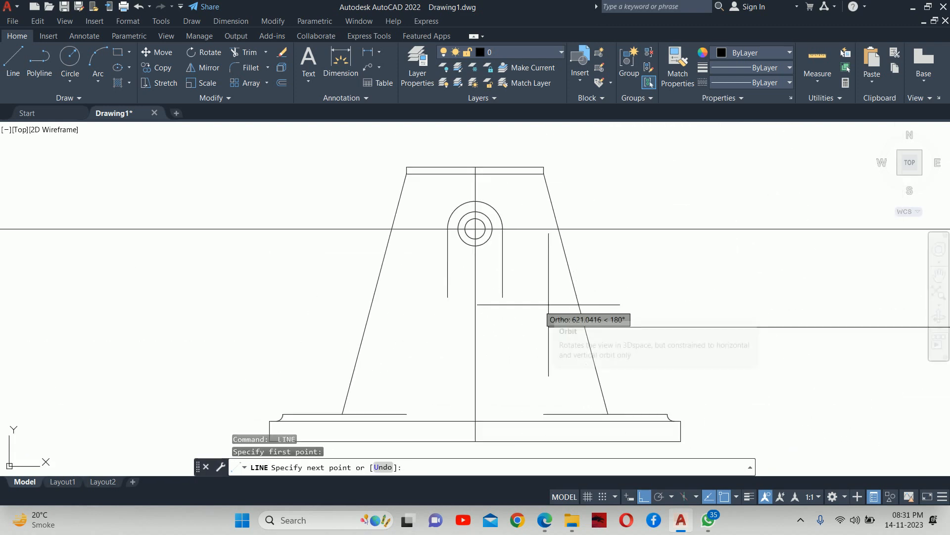
key(Escape)
- Extend both vertical boss lines of the front view down to the horizontal projection line
text(ex)
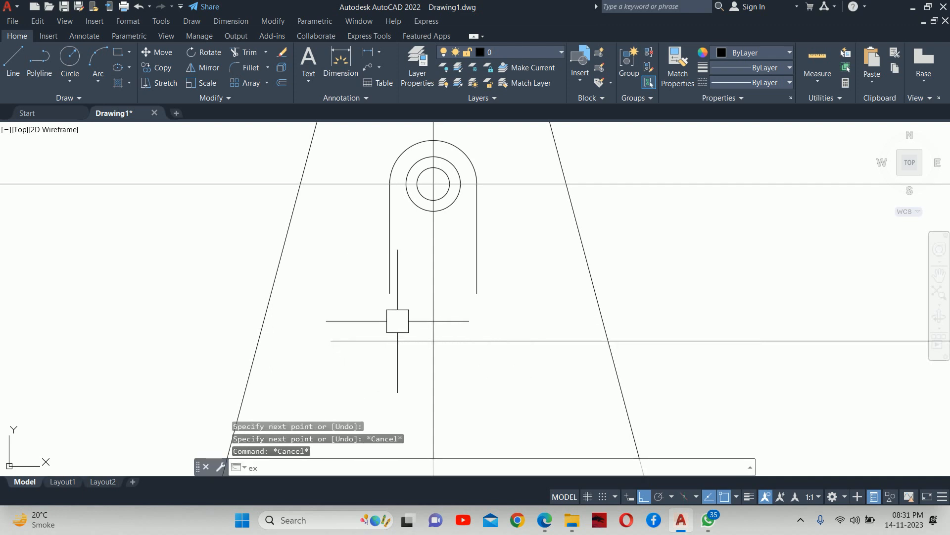
key(Return)
click(391, 282)
click(477, 283)
key(Escape)
scroll(500, 304, down, 5)
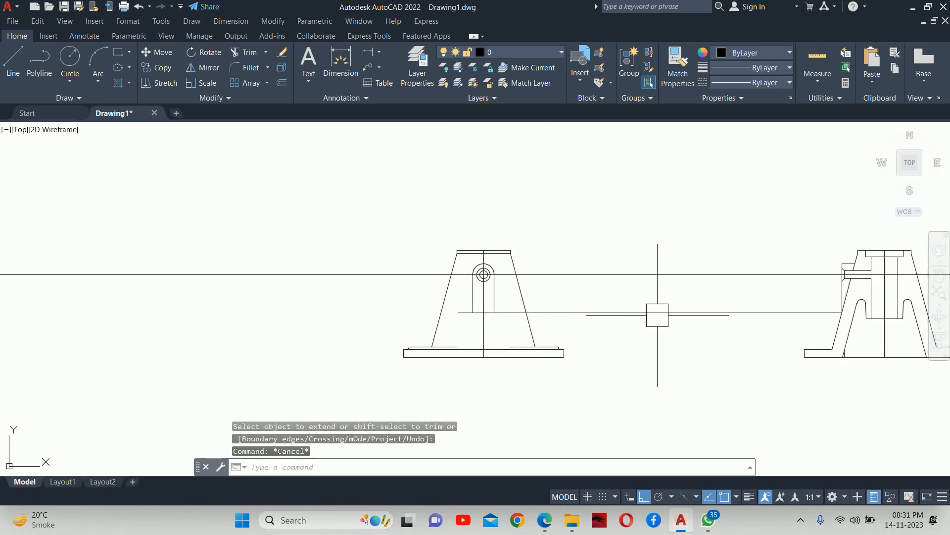
- Erase the horizontal projection line and the horizontal construction line through the hole's centre
click(649, 314)
key(Delete)
middle_drag(649, 313, 569, 320)
click(627, 271)
key(Escape)
key(Escape)
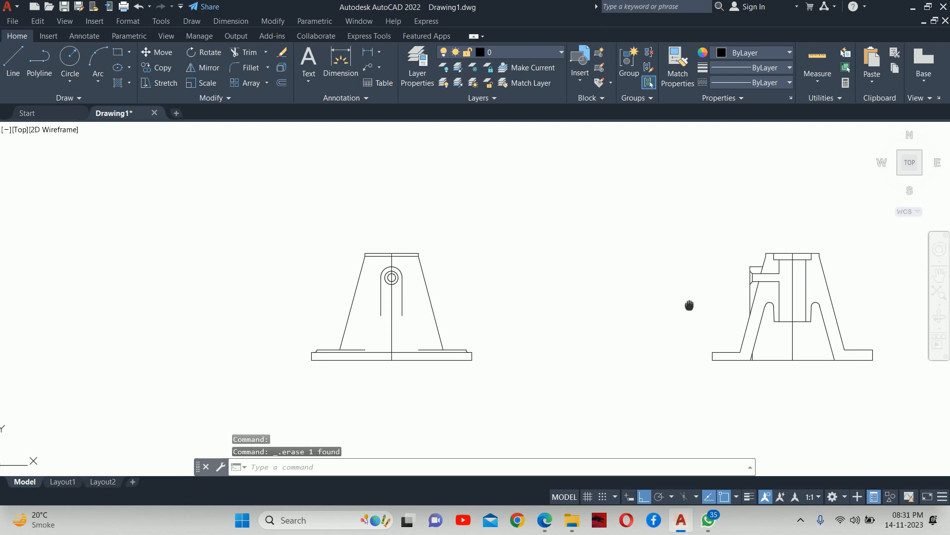
- Erase the short leftover vertical line at the foot of the section's inner slanted edge on the boss side
scroll(573, 319, up, 6)
click(518, 358)
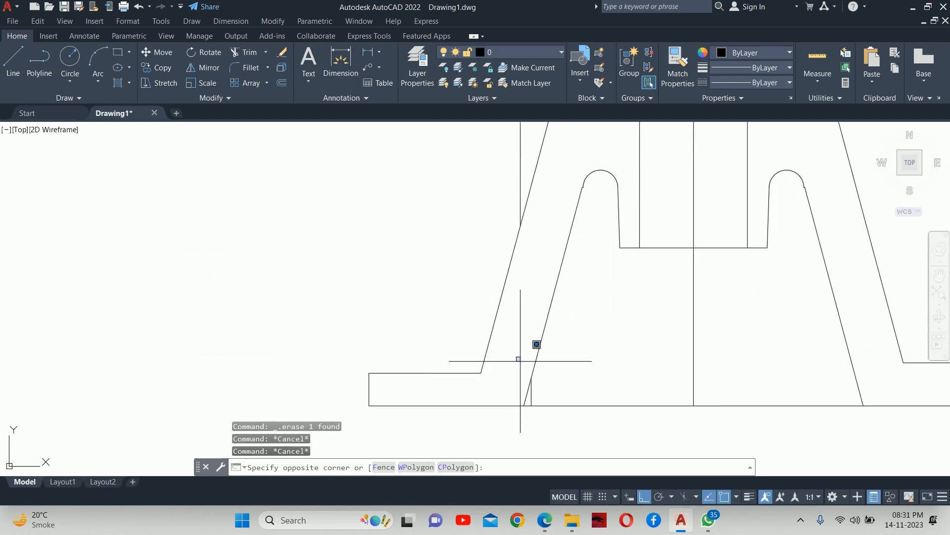
click(569, 431)
key(Delete)
scroll(590, 330, down, 2)
scroll(572, 267, down, 2)
key(Escape)
middle_drag(572, 267, 552, 351)
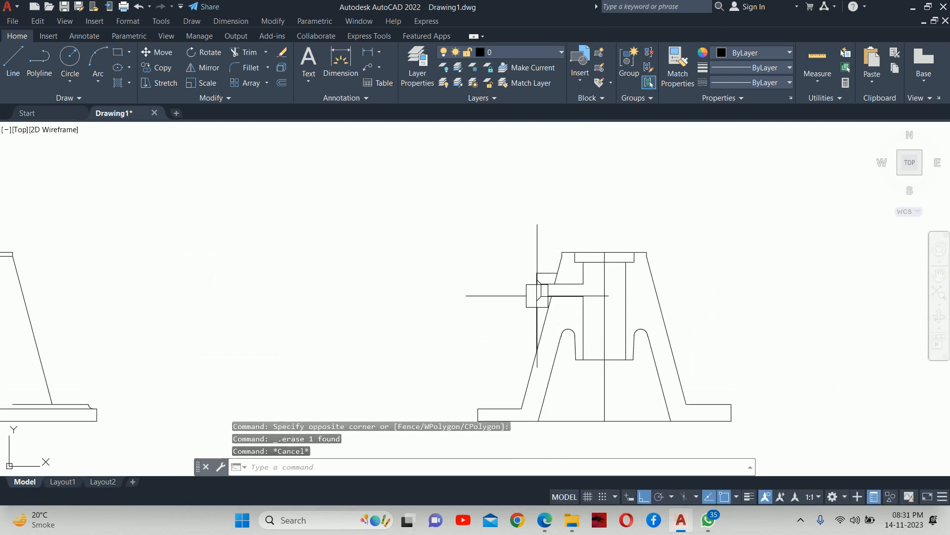
scroll(569, 296, down, 2)
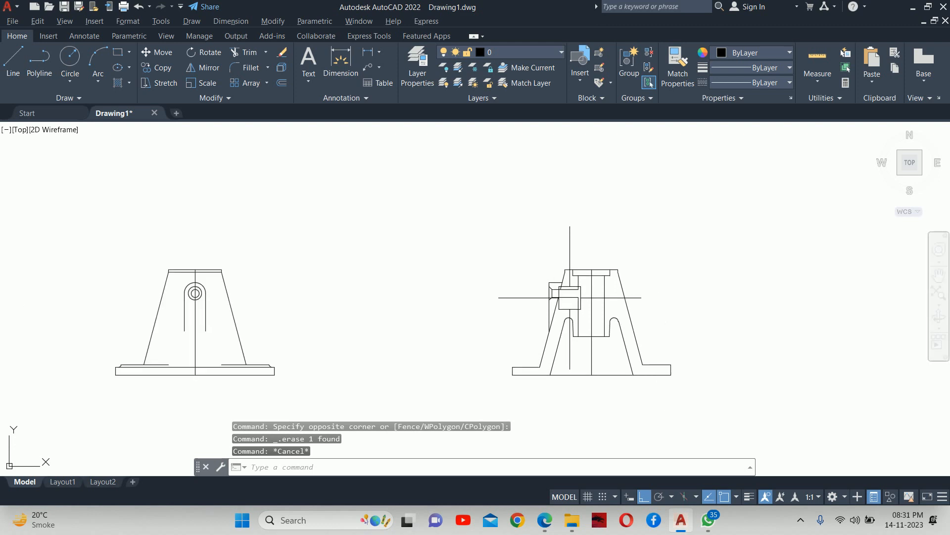
- Check Section A-A in the reference PDF and trim the slanted body edge inside the boss above and below the hole
key(alt+Tab)
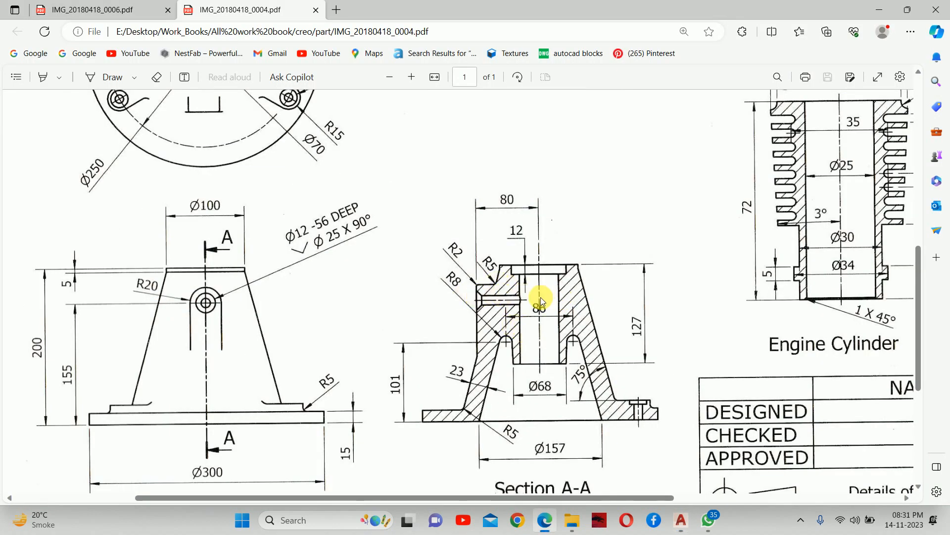
key(alt+Tab)
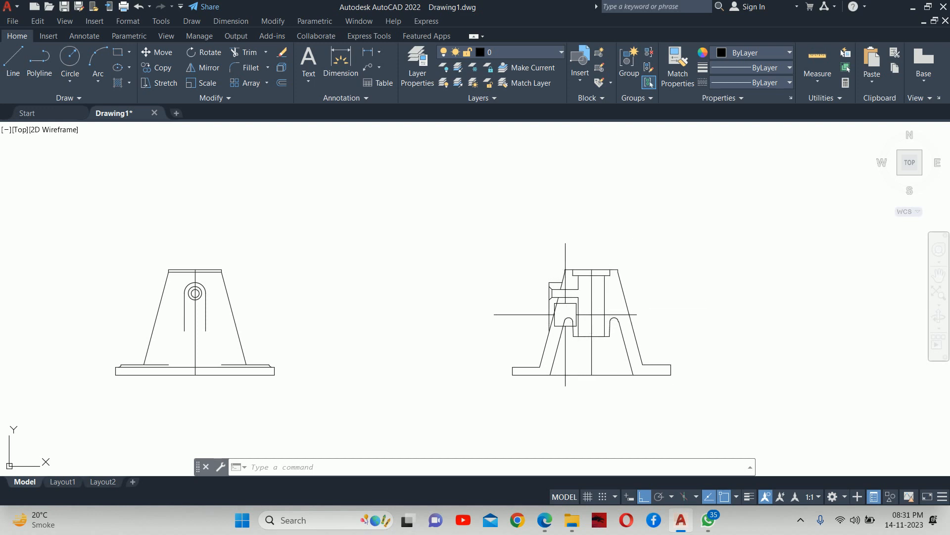
scroll(562, 310, up, 3)
text(tr)
key(Return)
scroll(559, 251, up, 2)
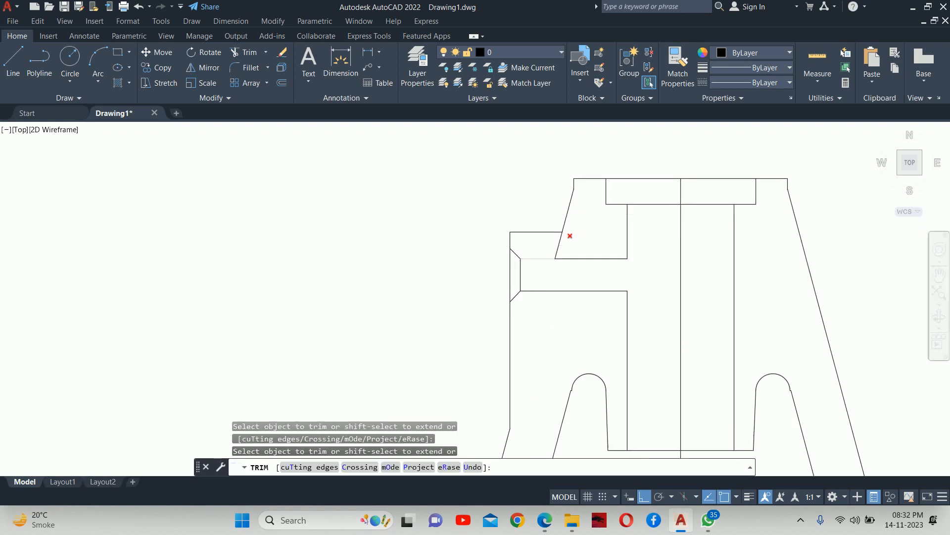
click(558, 246)
key(Escape)
scroll(598, 249, down, 4)
- Draw the hole's horizontal centre line from the midpoint of the countersink's inner edge to the bore's centreline
scroll(605, 268, up, 7)
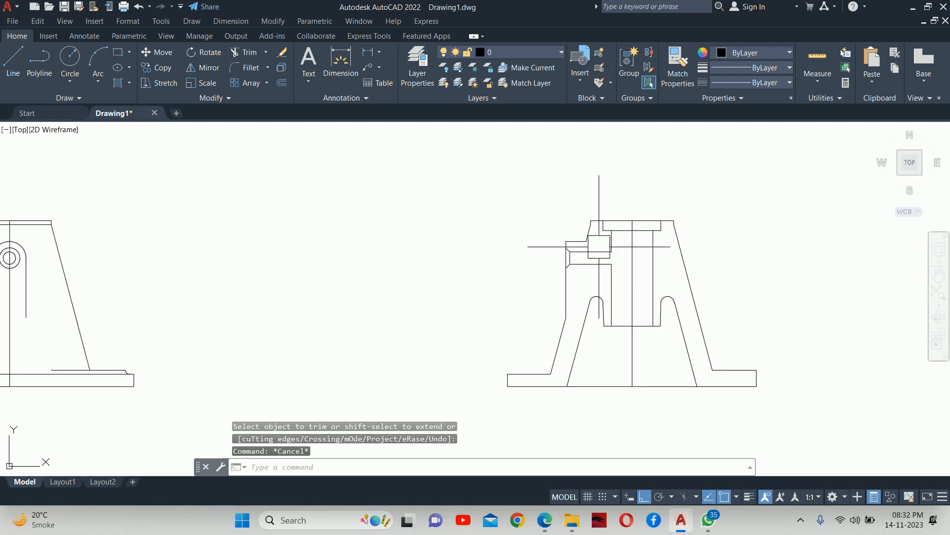
text(l)
key(Return)
click(486, 299)
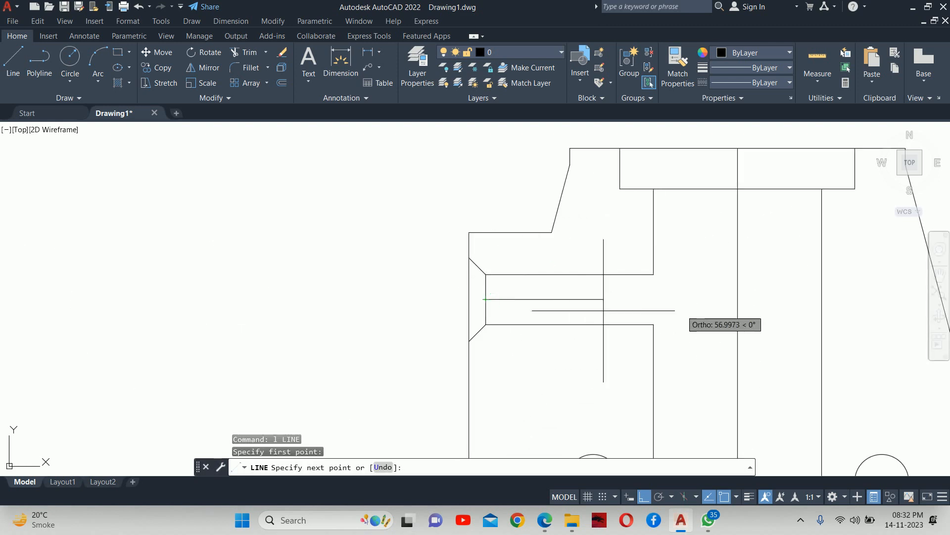
click(737, 299)
key(Escape)
key(Escape)
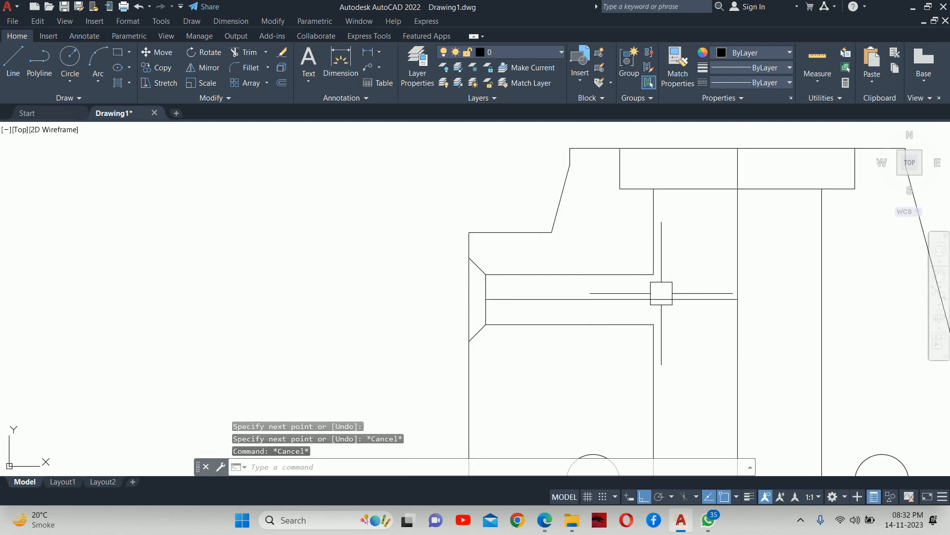
- Draw an arc bulging into the bore between the inner ends of the two hole lines, using its end point and direction
text(a)
key(Return)
click(653, 274)
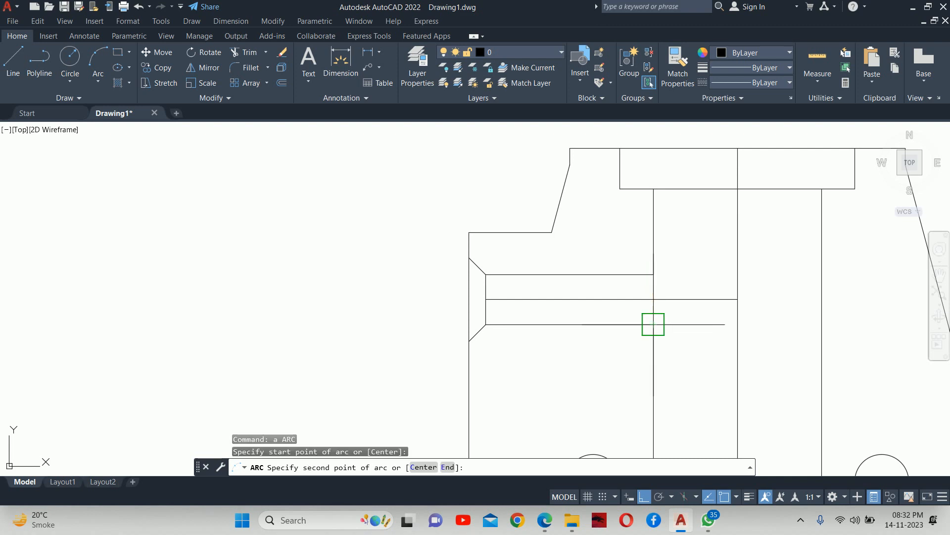
text(e)
key(Return)
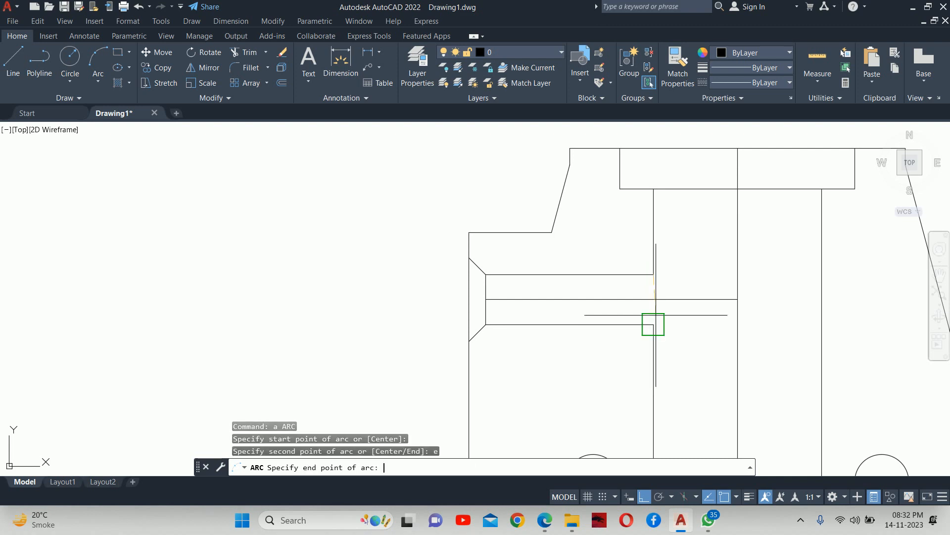
click(656, 310)
scroll(663, 292, up, 4)
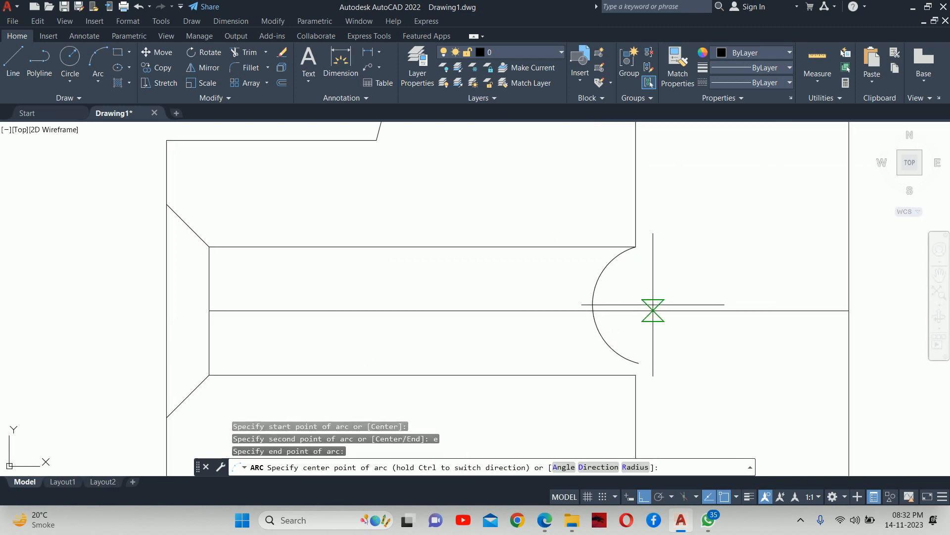
text(d)
key(Return)
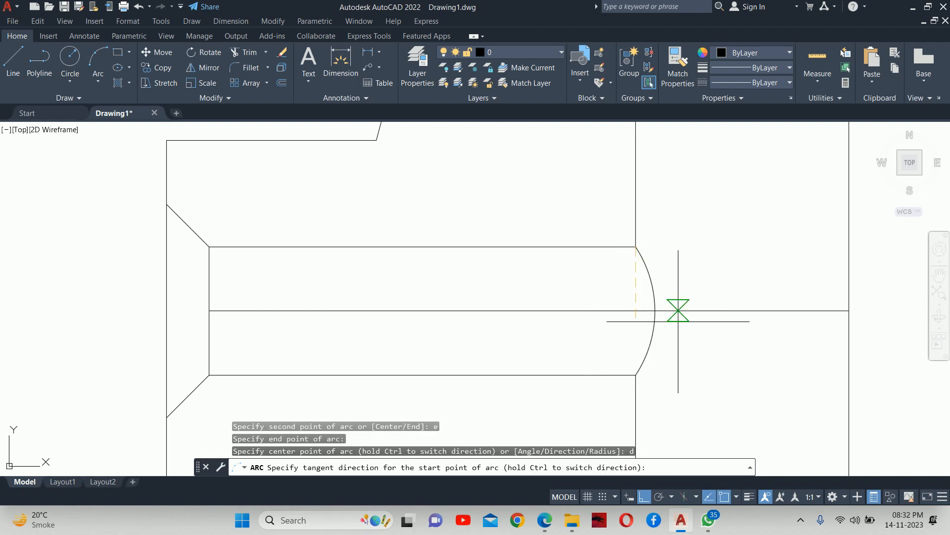
key(Escape)
key(Escape)
- Stretch the outer end of the hole's centre line past the boss face
scroll(672, 308, down, 5)
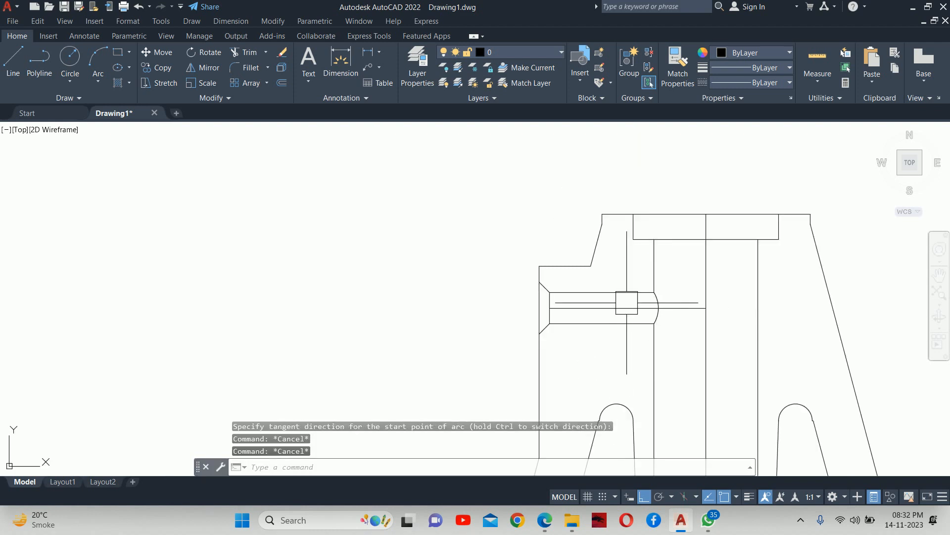
click(581, 308)
click(550, 309)
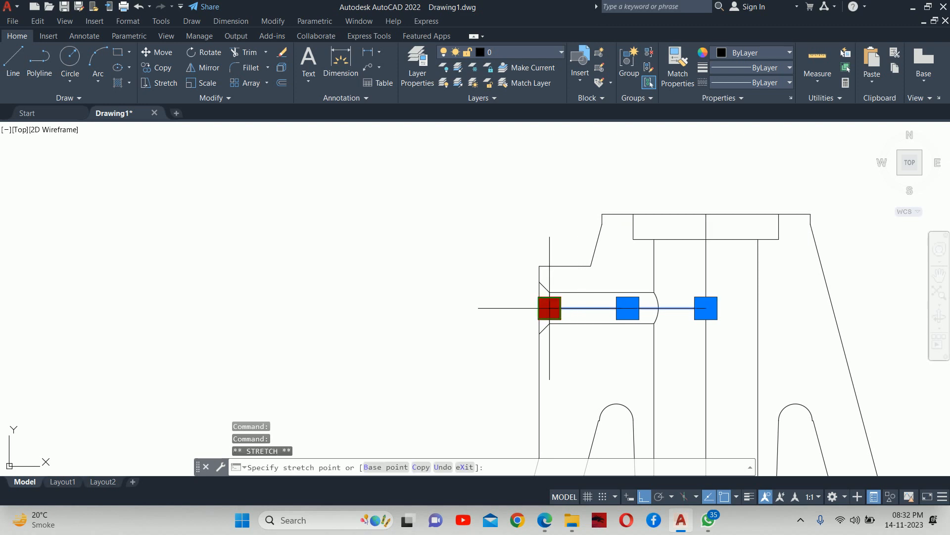
key(Escape)
key(Escape)
scroll(569, 322, down, 4)
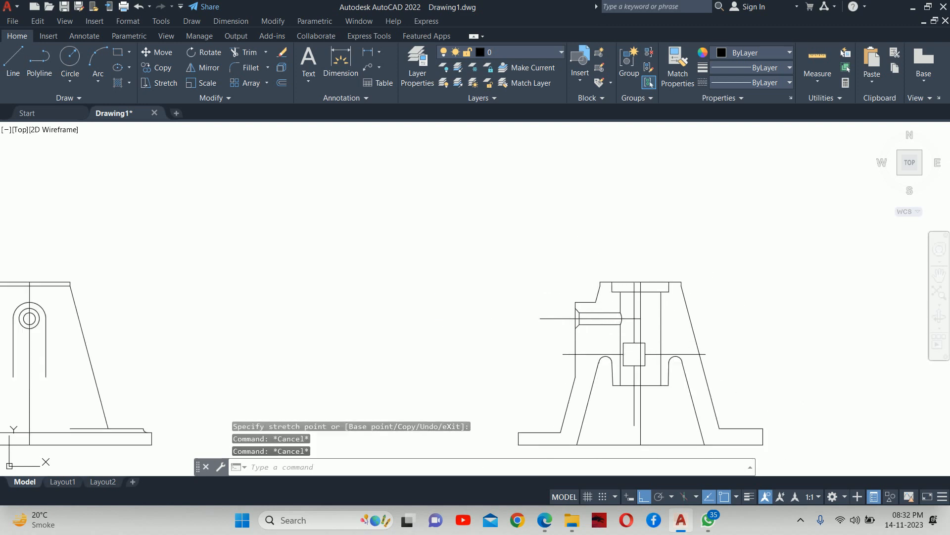
- Switch to the reference PDF and examine the Support Base views and the Engine Cylinder's section dimensions
middle_drag(633, 355, 582, 331)
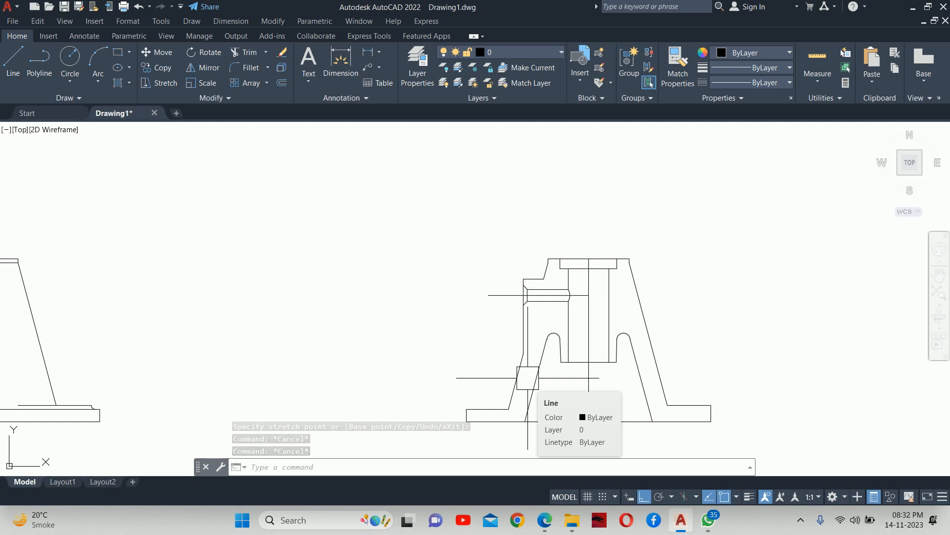
scroll(526, 337, down, 5)
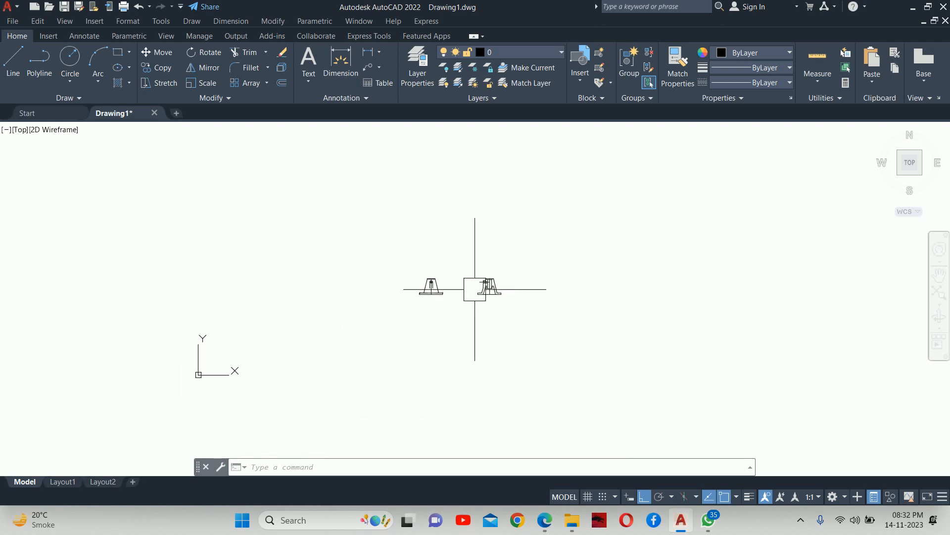
key(alt+Tab)
scroll(319, 304, down, 3)
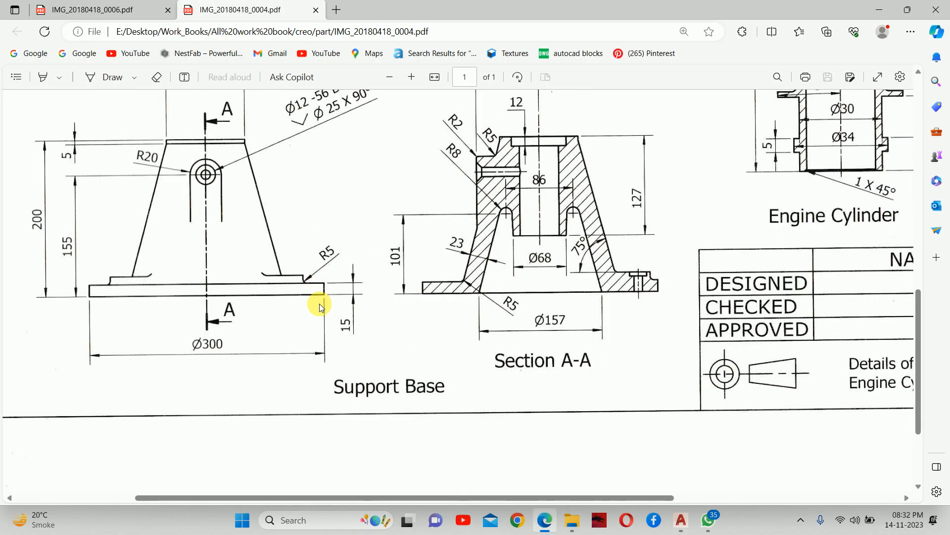
ctrl+scroll(253, 247, down, 4)
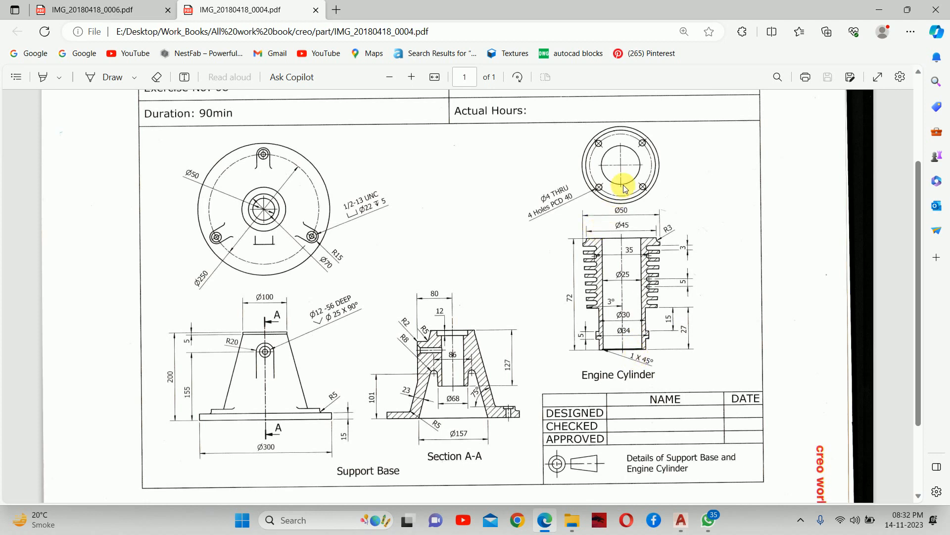
ctrl+scroll(634, 341, up, 5)
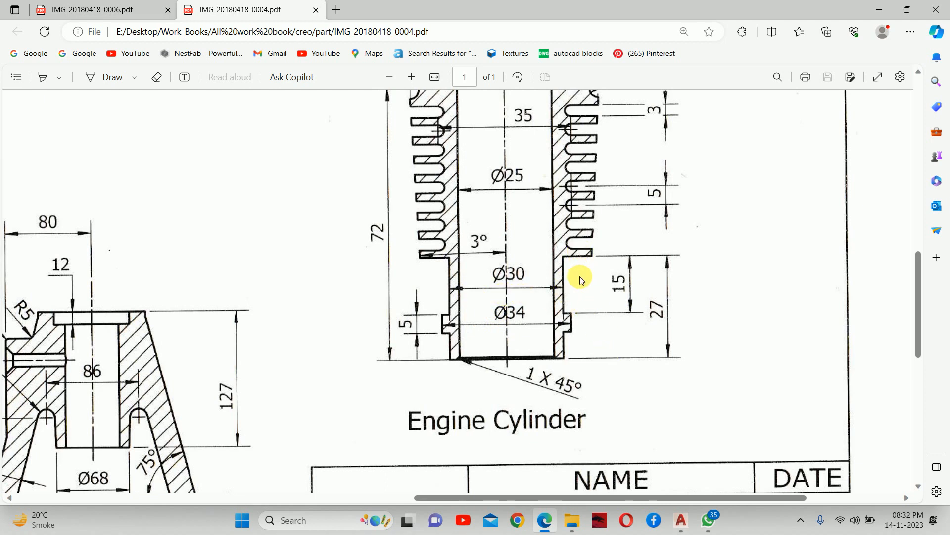
scroll(580, 276, up, 1)
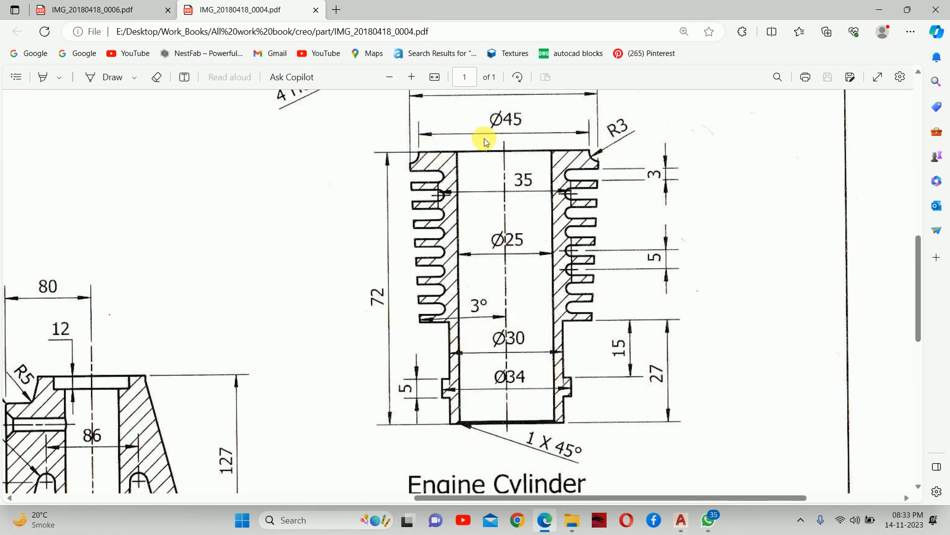
scroll(509, 171, up, 1)
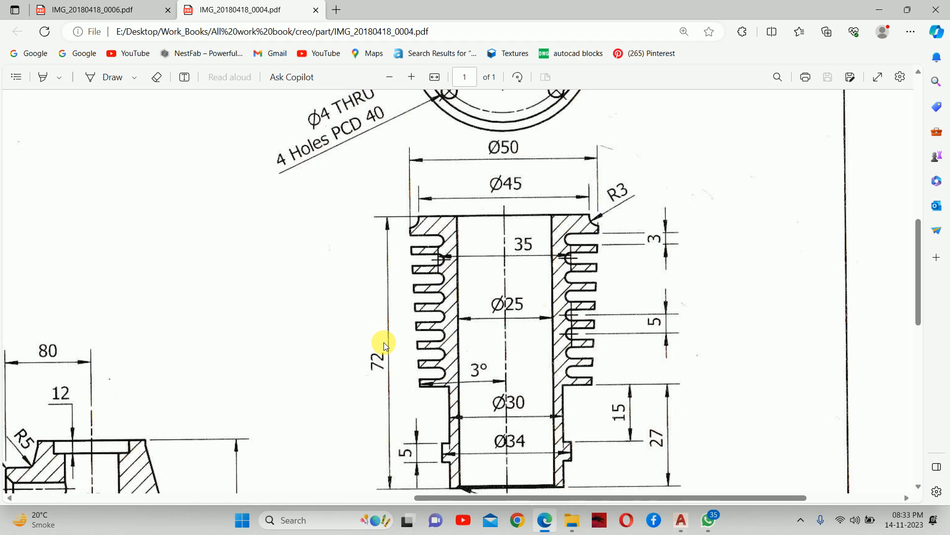
ctrl+scroll(466, 313, down, 4)
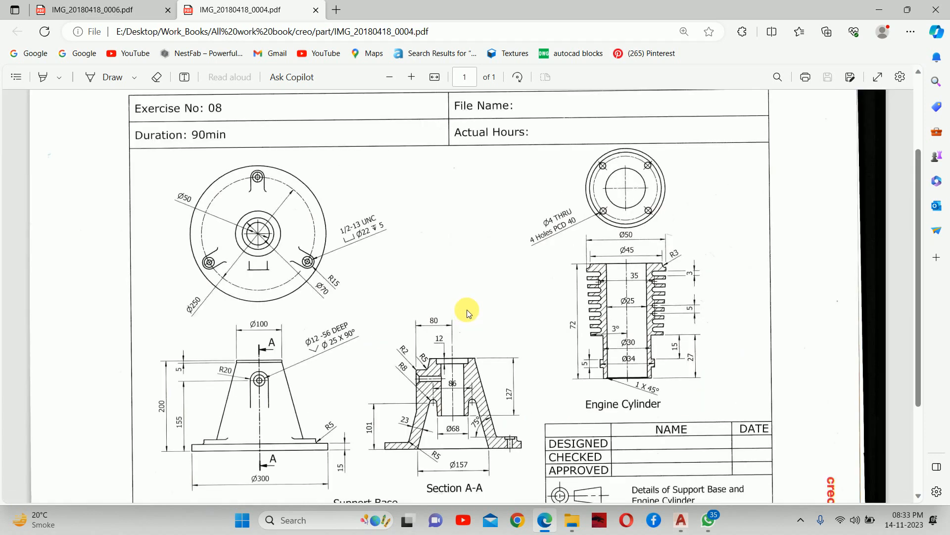